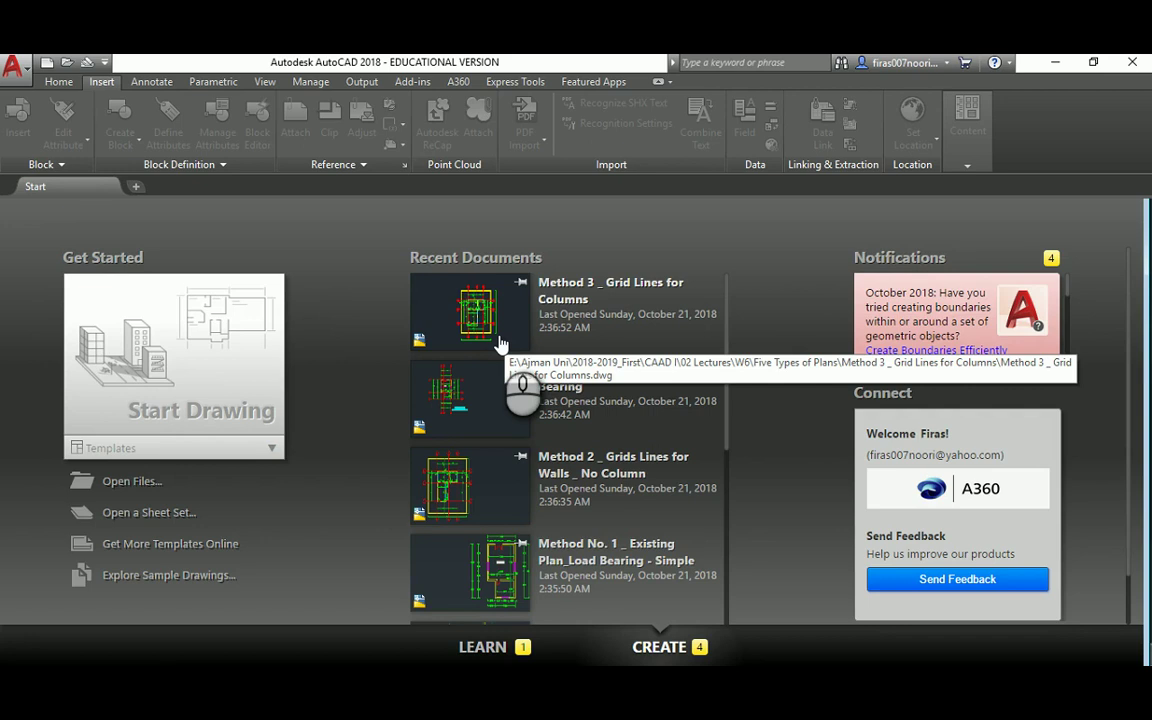
Create a new drawing from the acadiso template
click(14, 66)
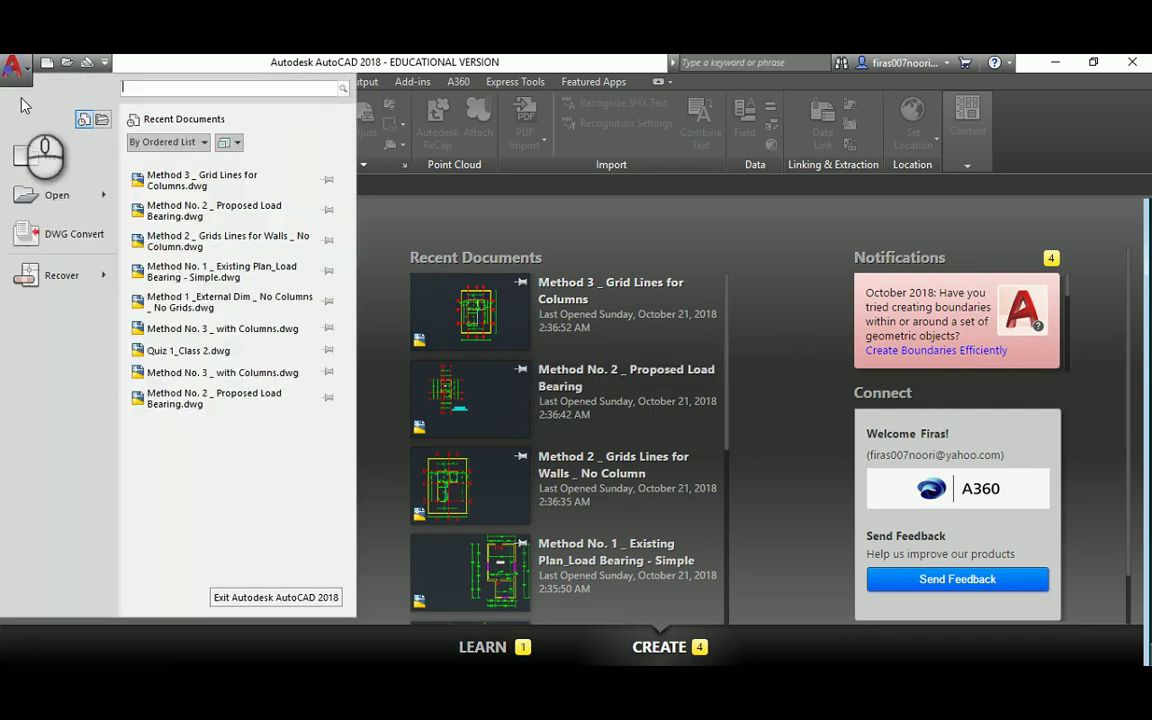
click(55, 160)
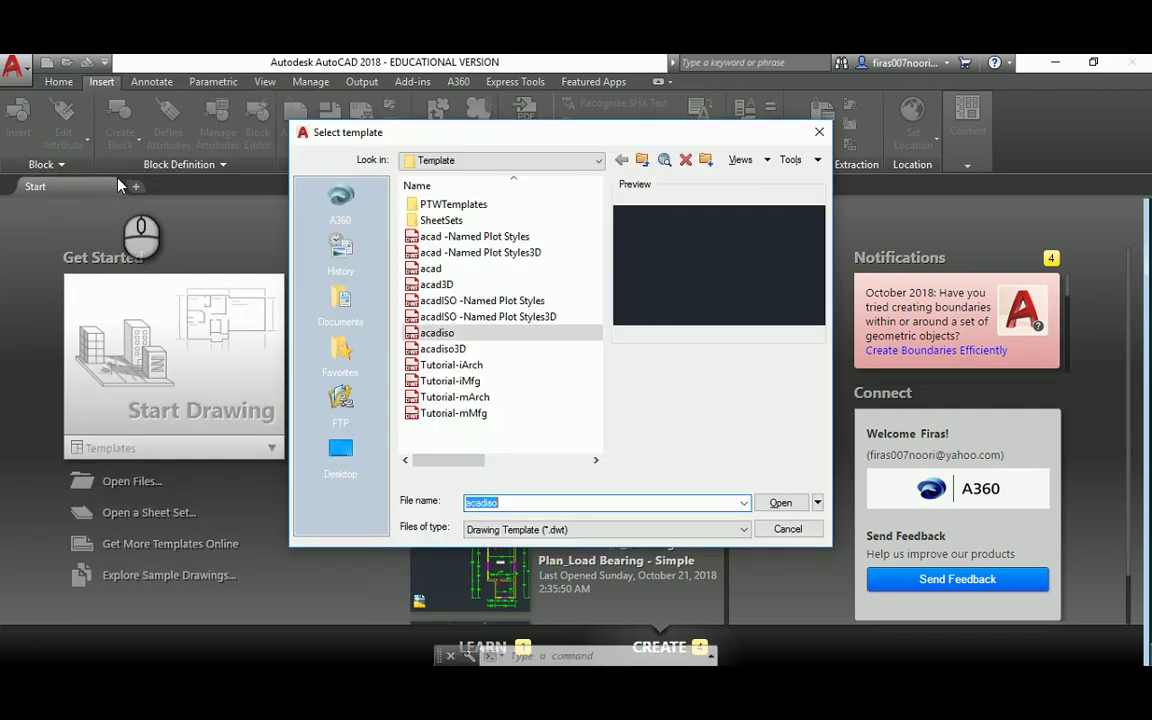
click(443, 336)
double_click(443, 336)
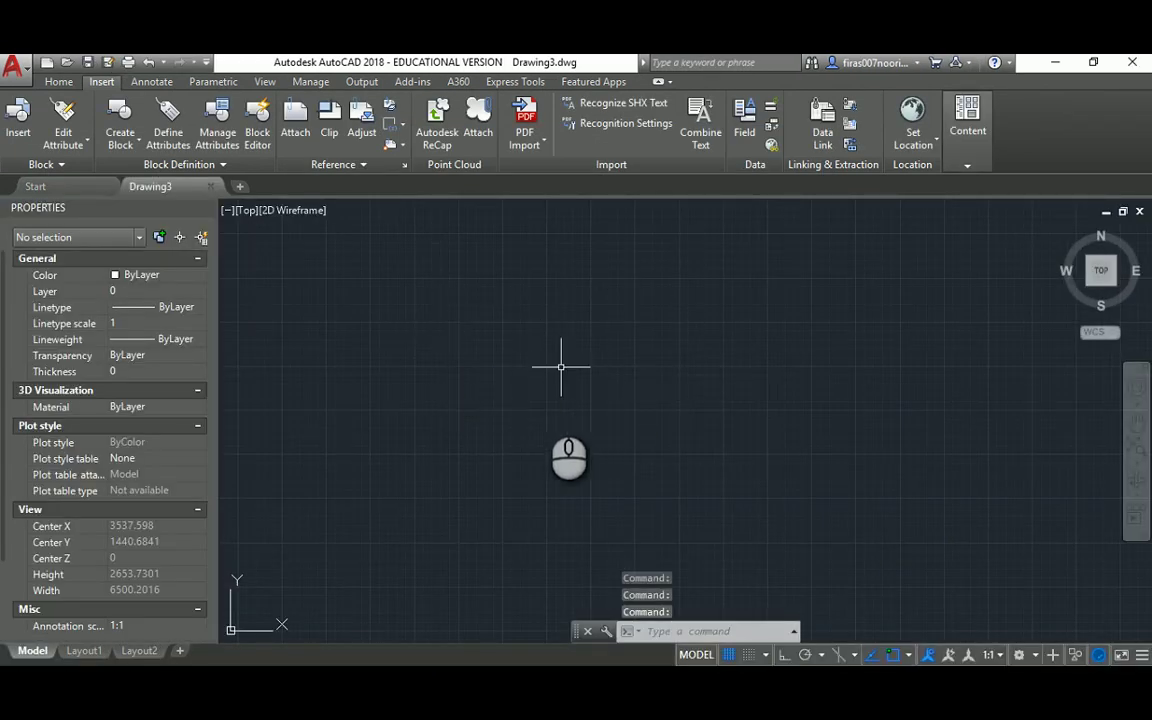
Switch to Photos to view the ground floor plan image, then return to the AutoCAD drawing
click(669, 687)
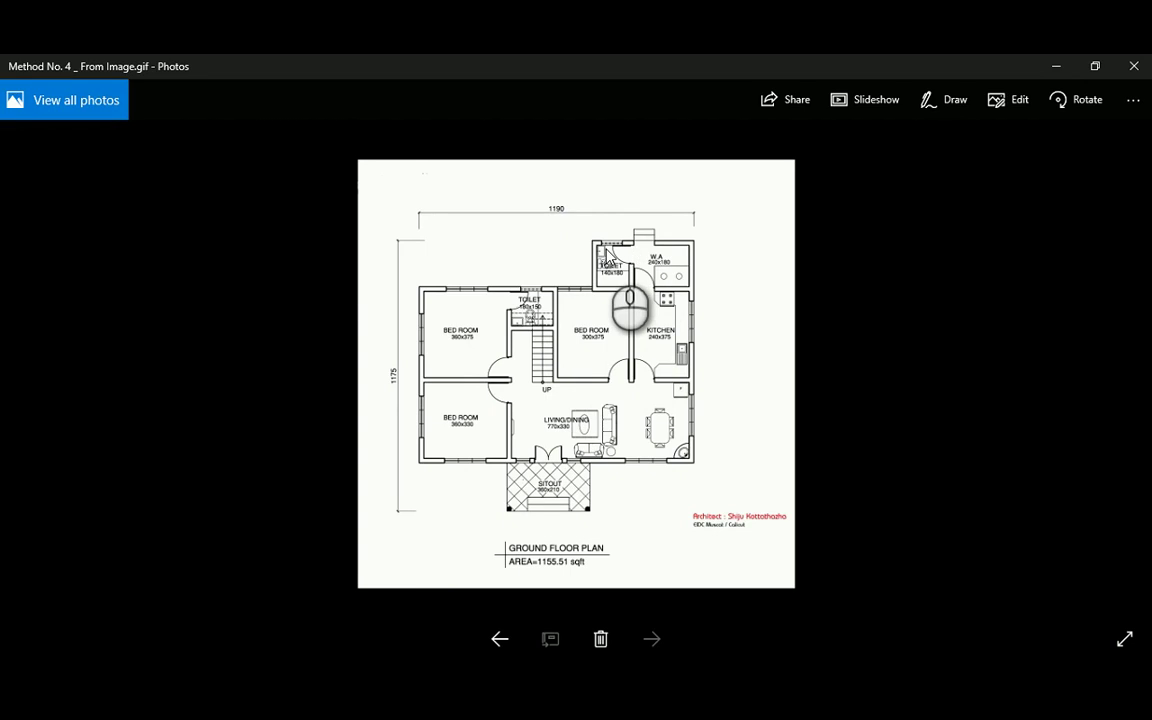
key(alt+Tab)
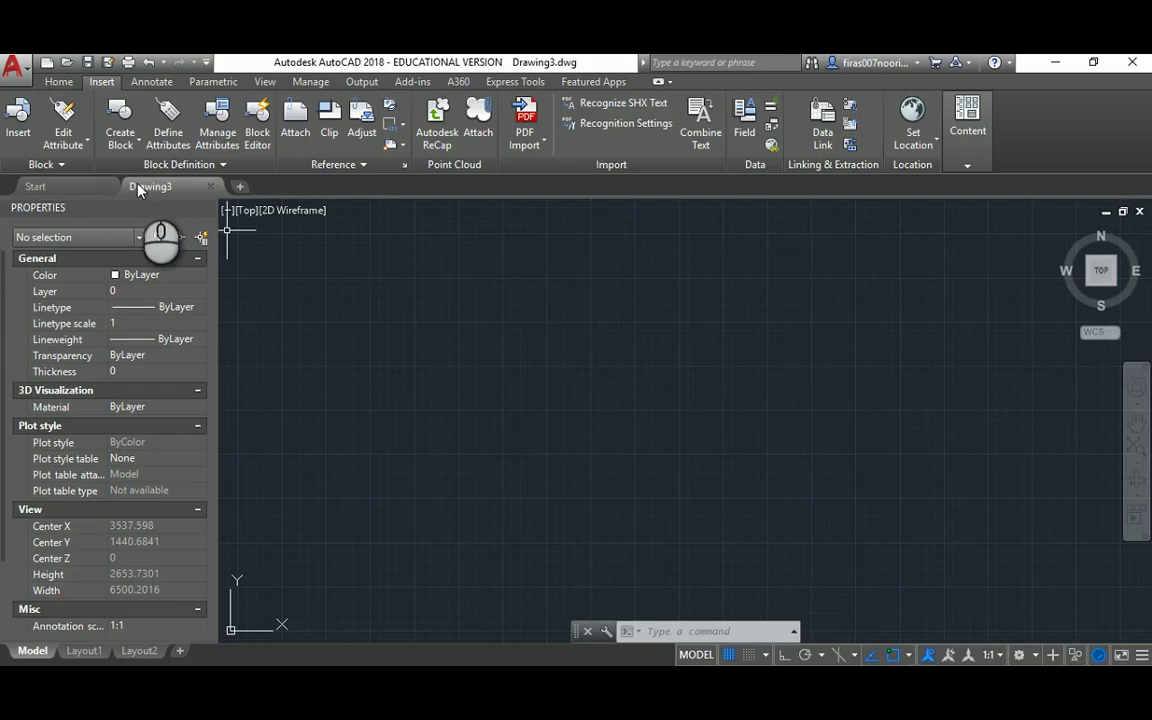
Check the drawing units and accept decimal lengths with millimetres as the insertion scale
mouse_move(147, 188)
text(un)
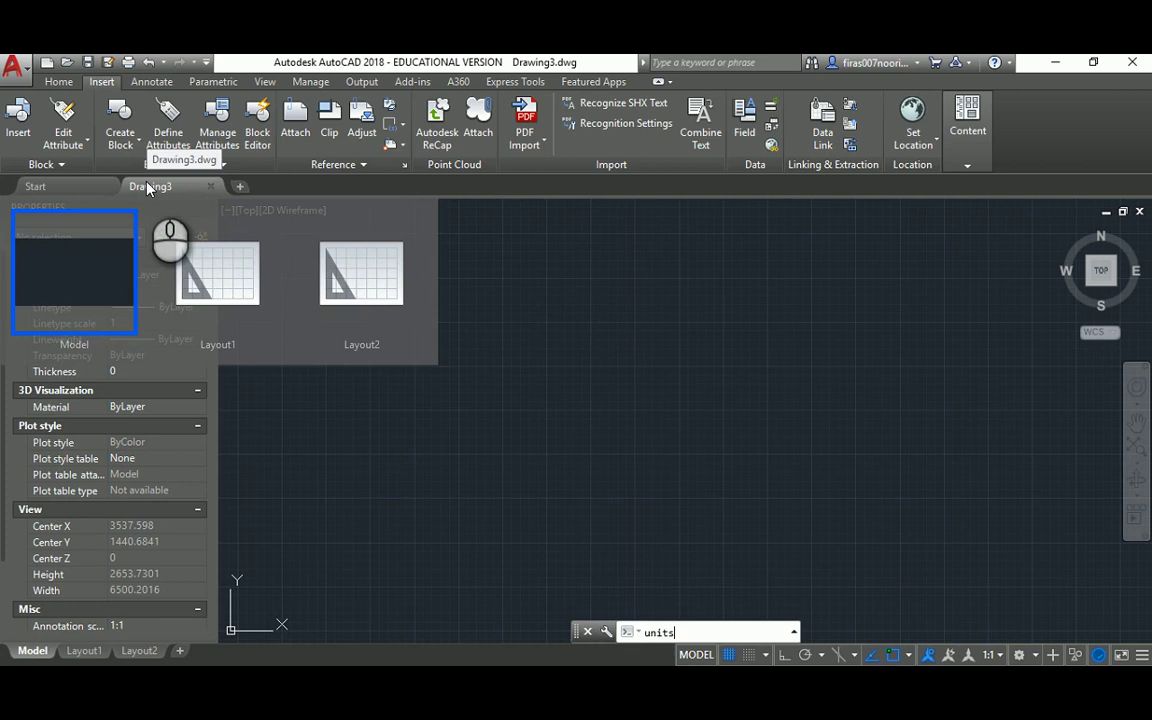
text(its)
key(Return)
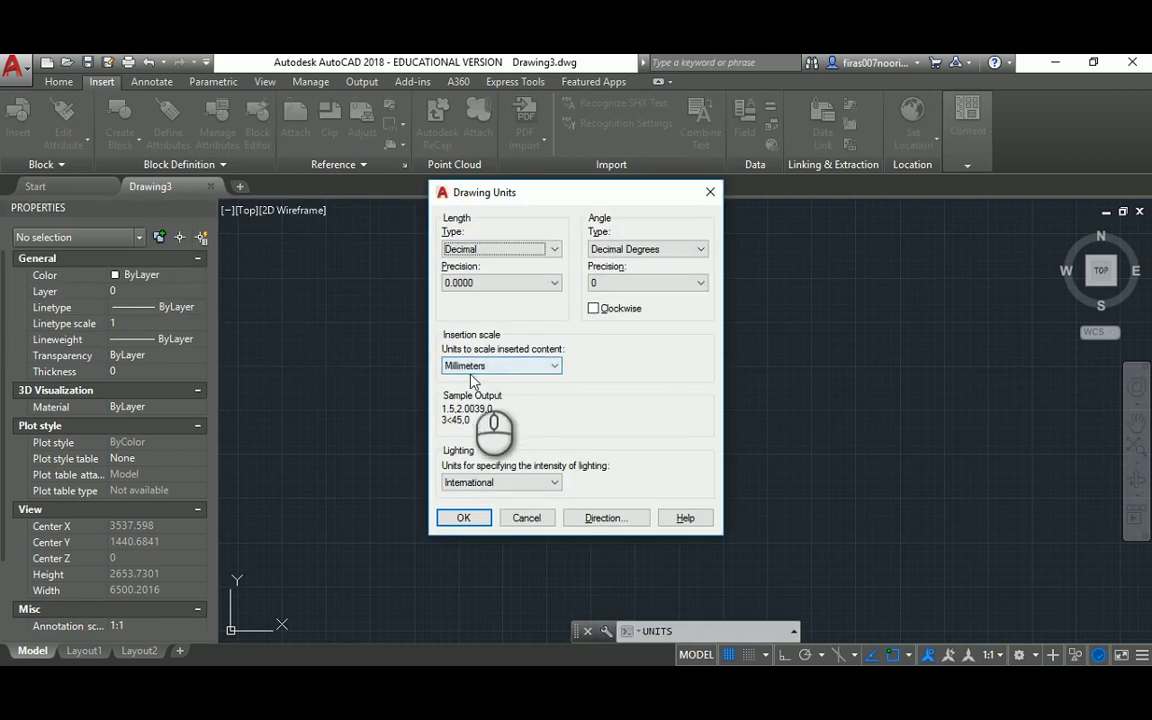
click(464, 517)
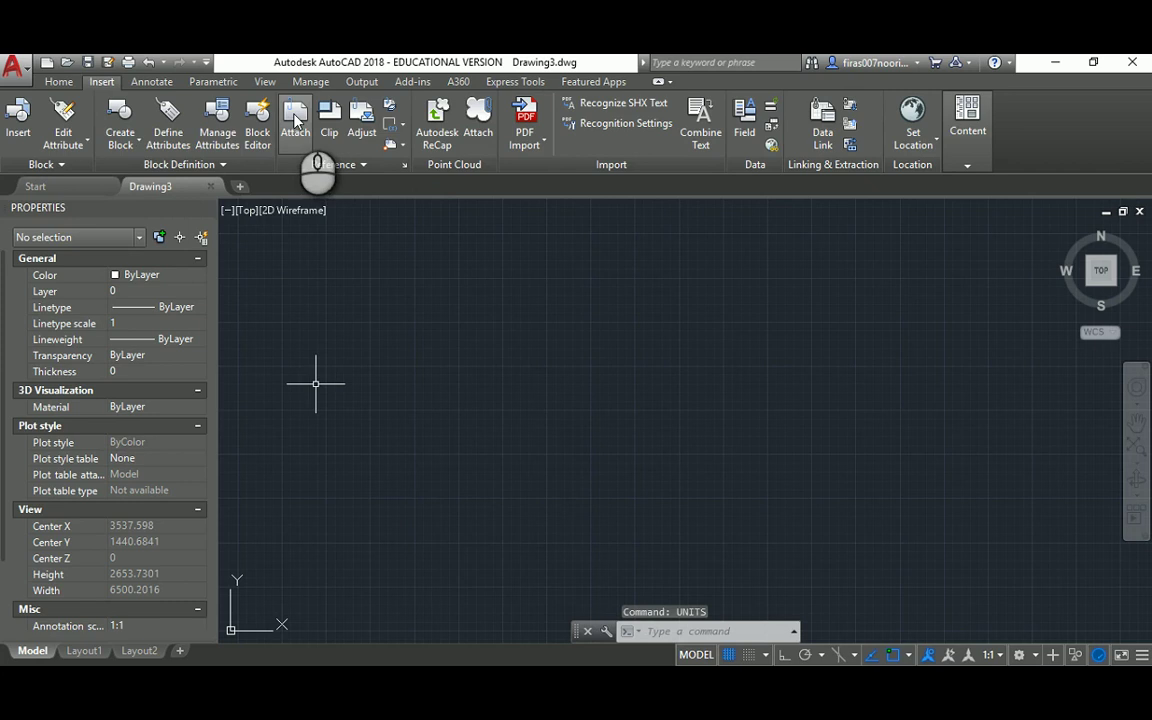
Start attaching a reference image to the drawing
click(296, 120)
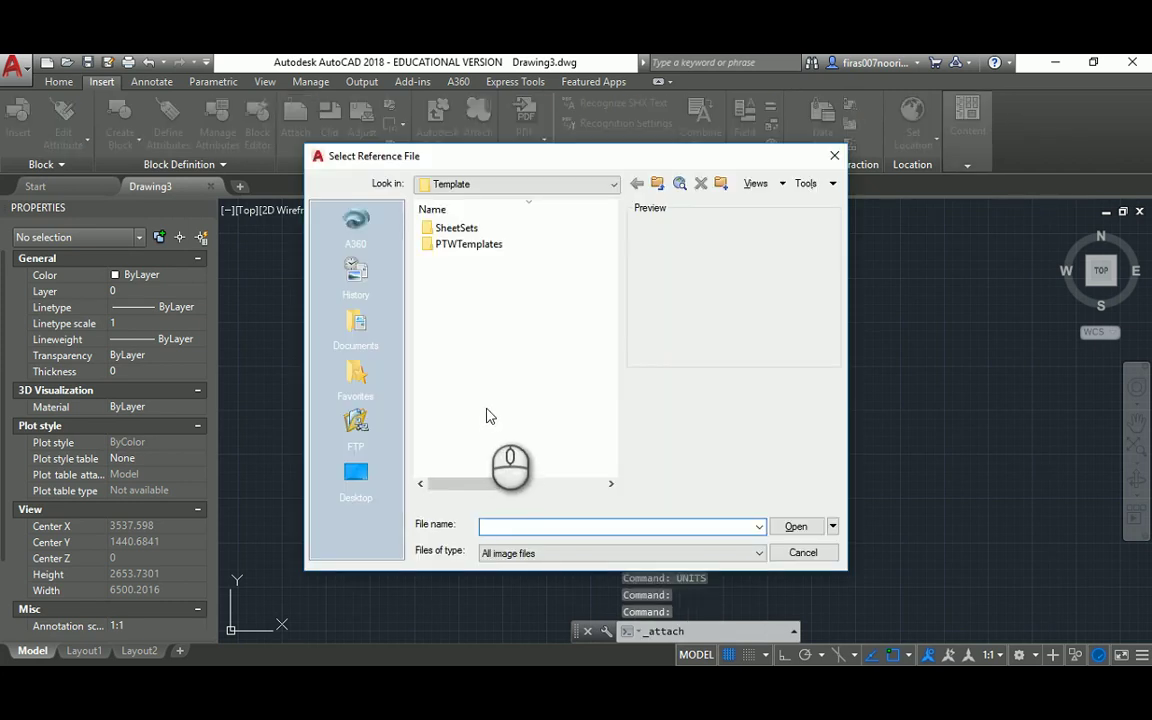
click(355, 475)
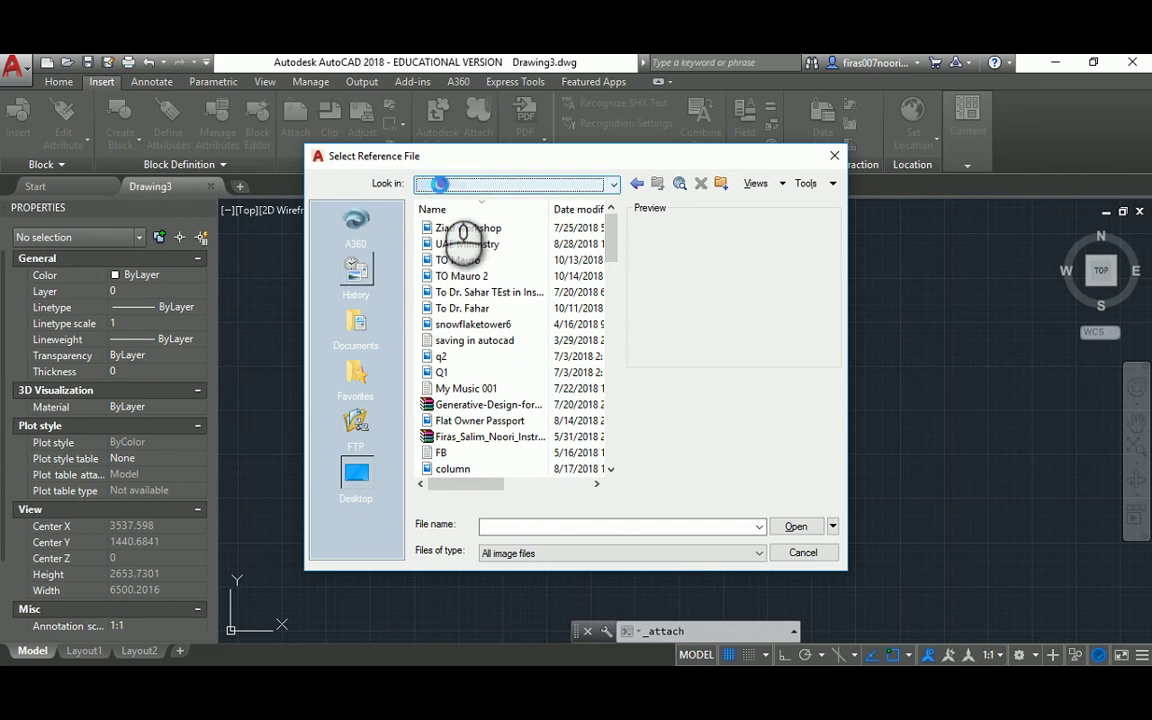
click(440, 185)
click(462, 350)
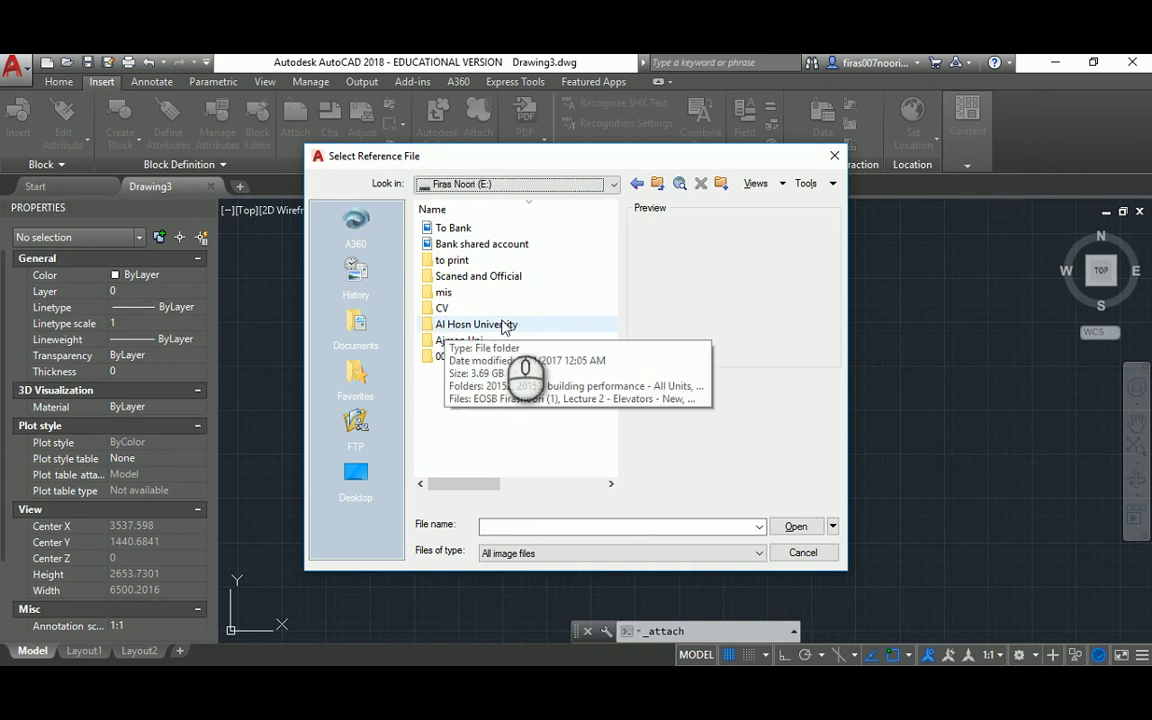
double_click(455, 340)
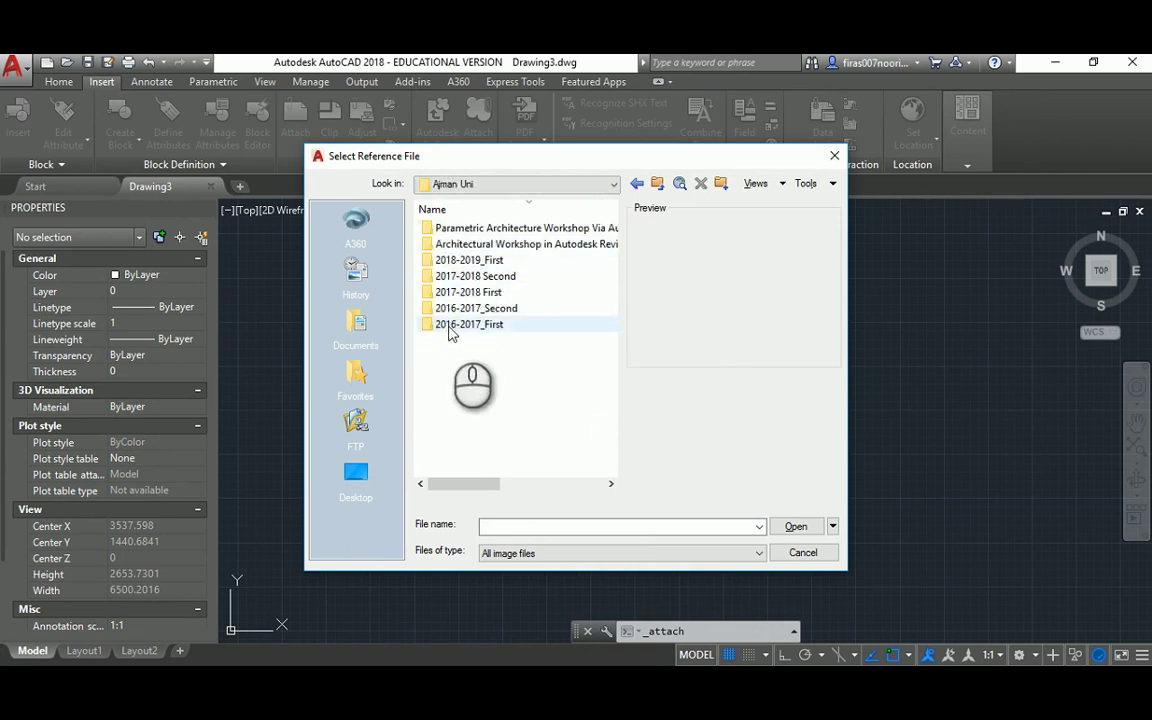
double_click(449, 325)
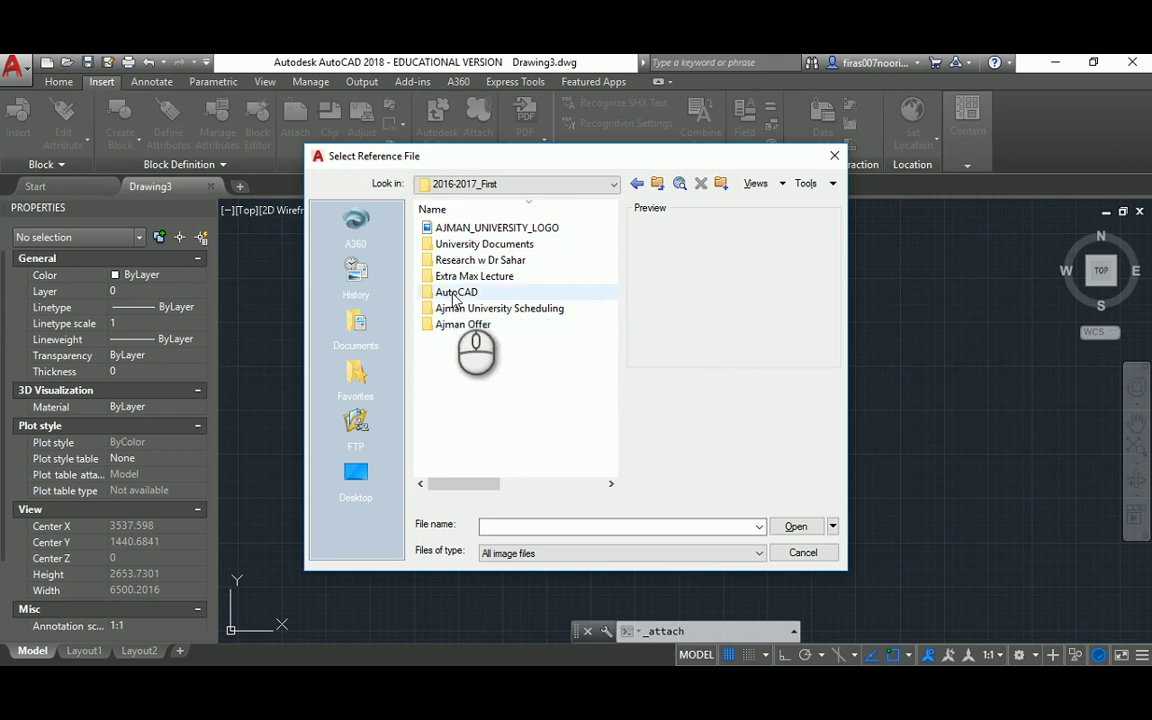
double_click(454, 294)
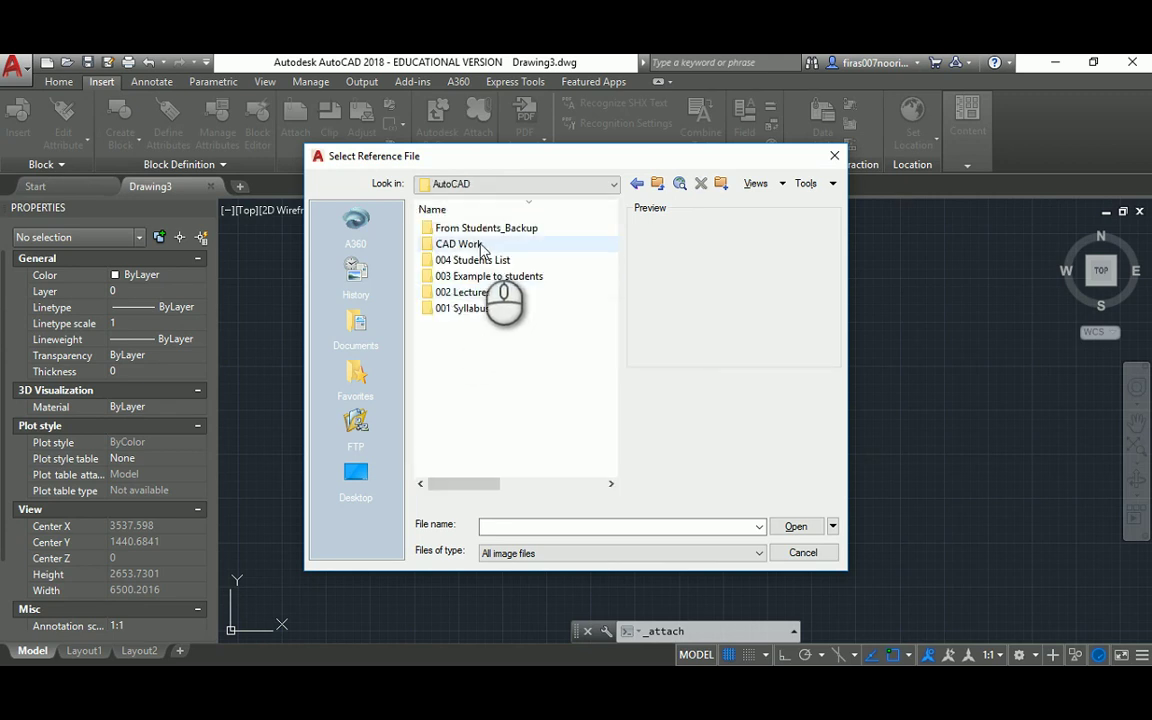
Browse from the Desktop to the E: drive and open the folder Ajman Uni > 2018-2019_First > CAAD I
click(356, 476)
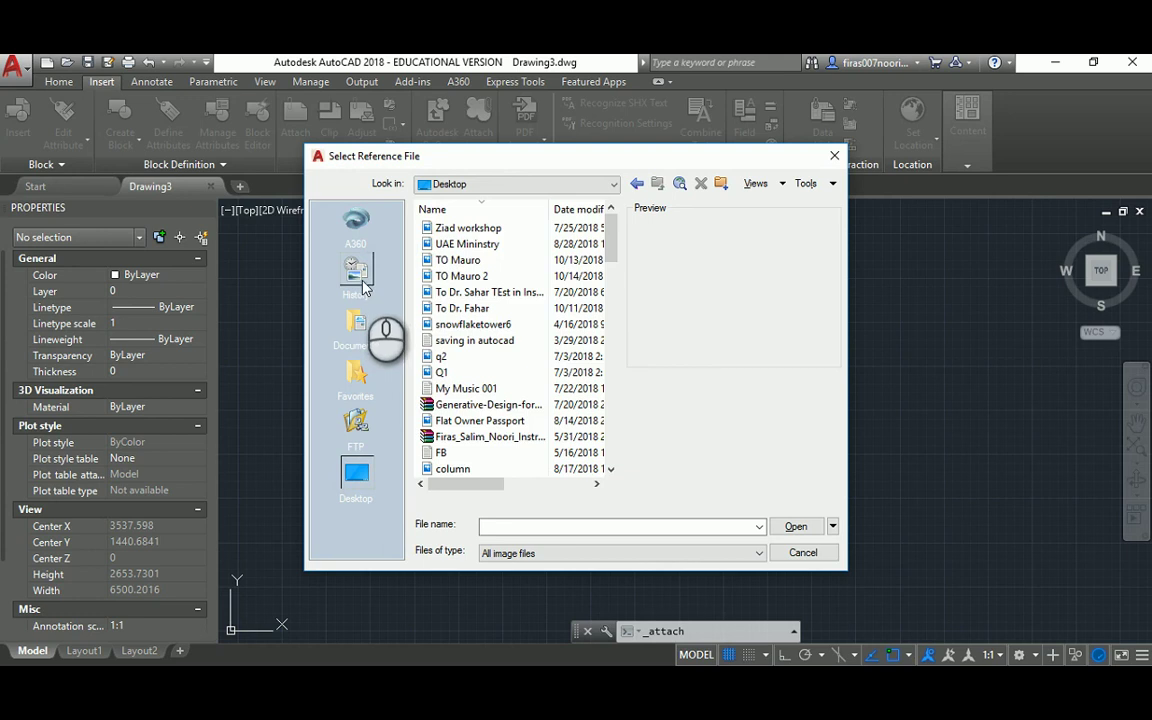
scroll(470, 430, down, 4)
scroll(450, 400, up, 4)
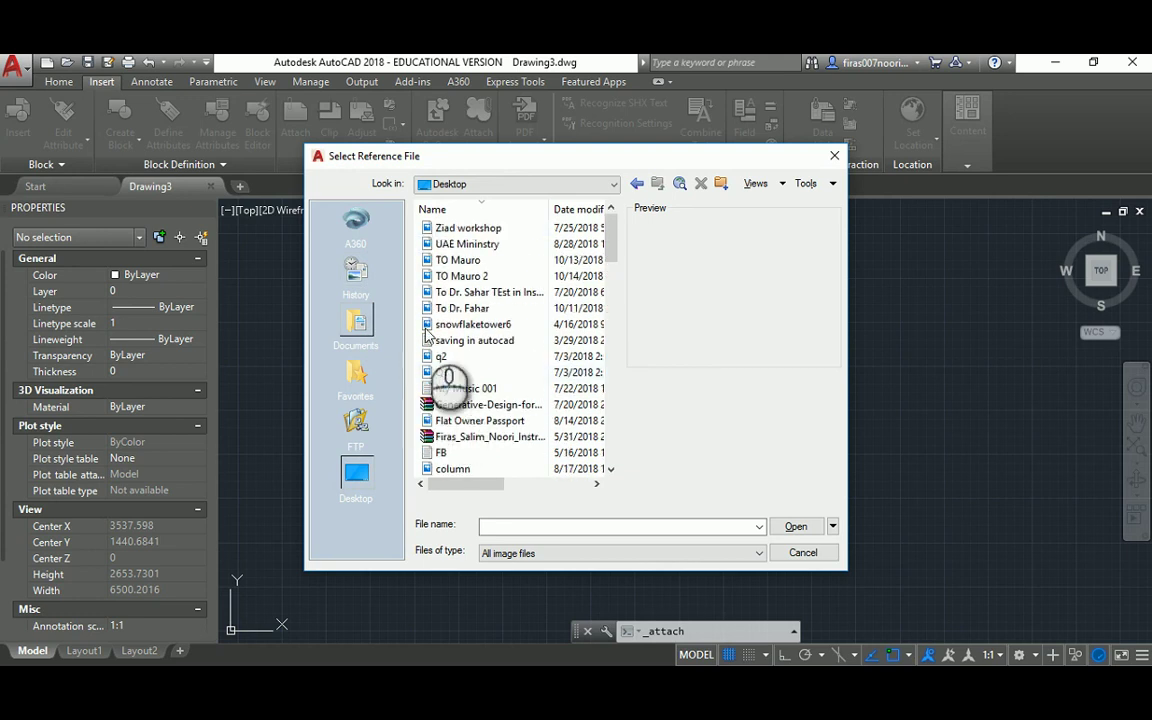
drag(613, 240, 617, 450)
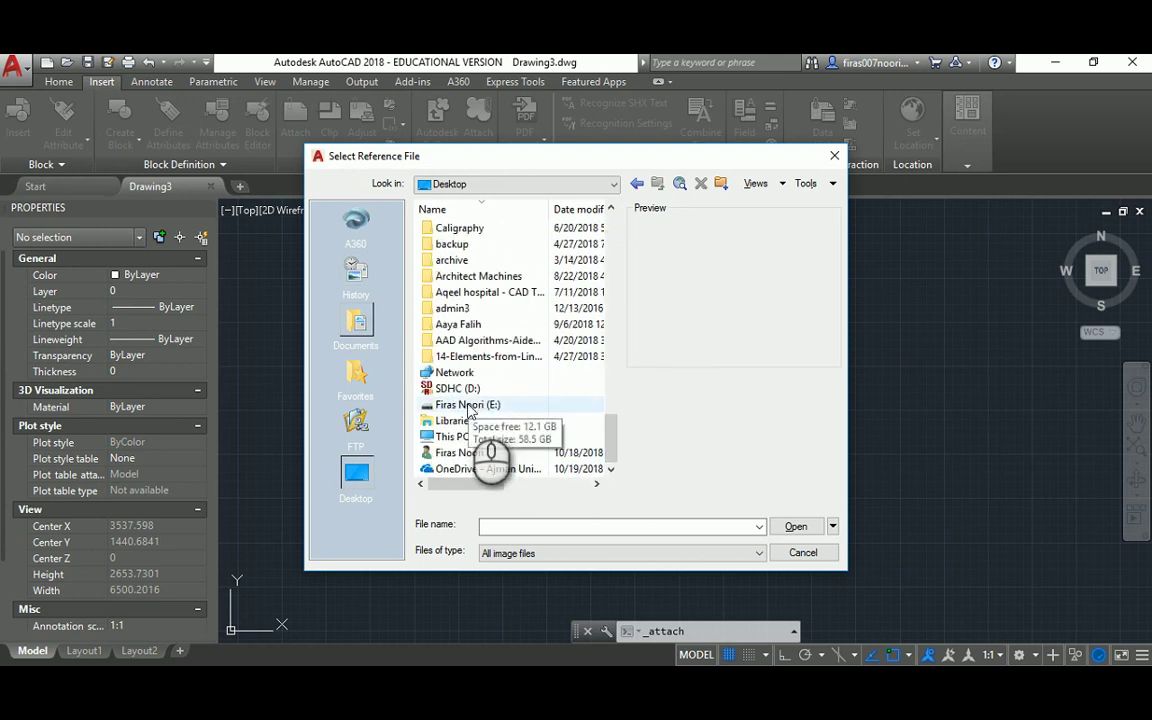
double_click(468, 405)
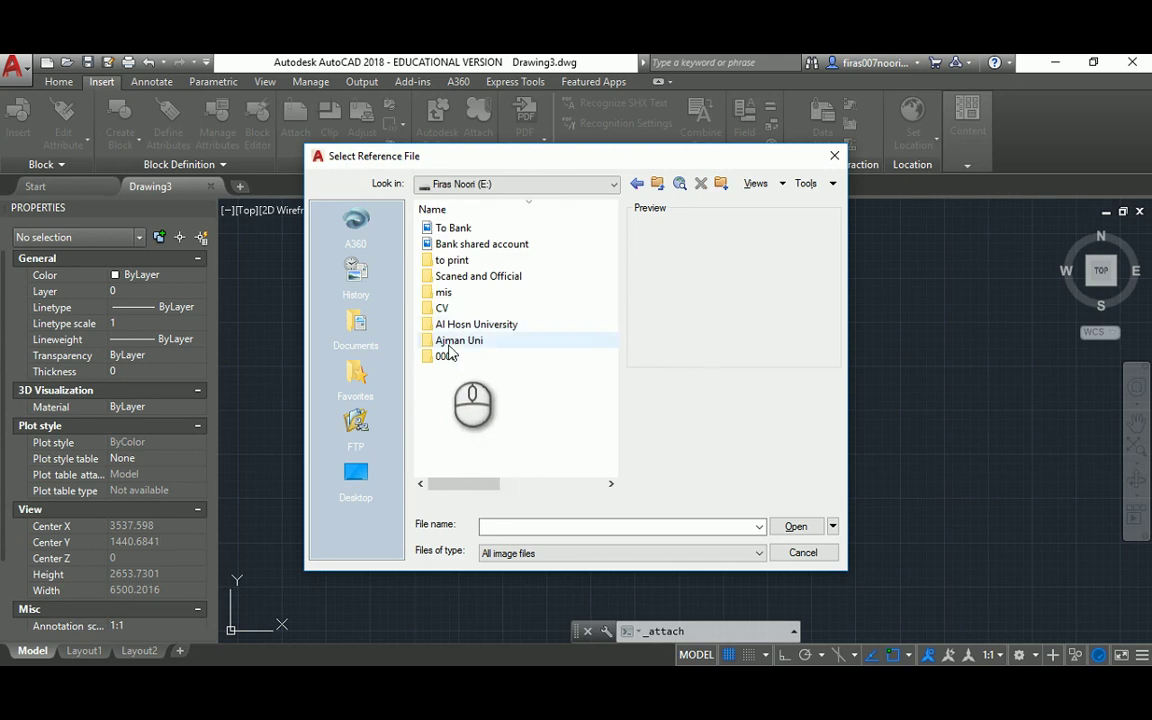
double_click(449, 344)
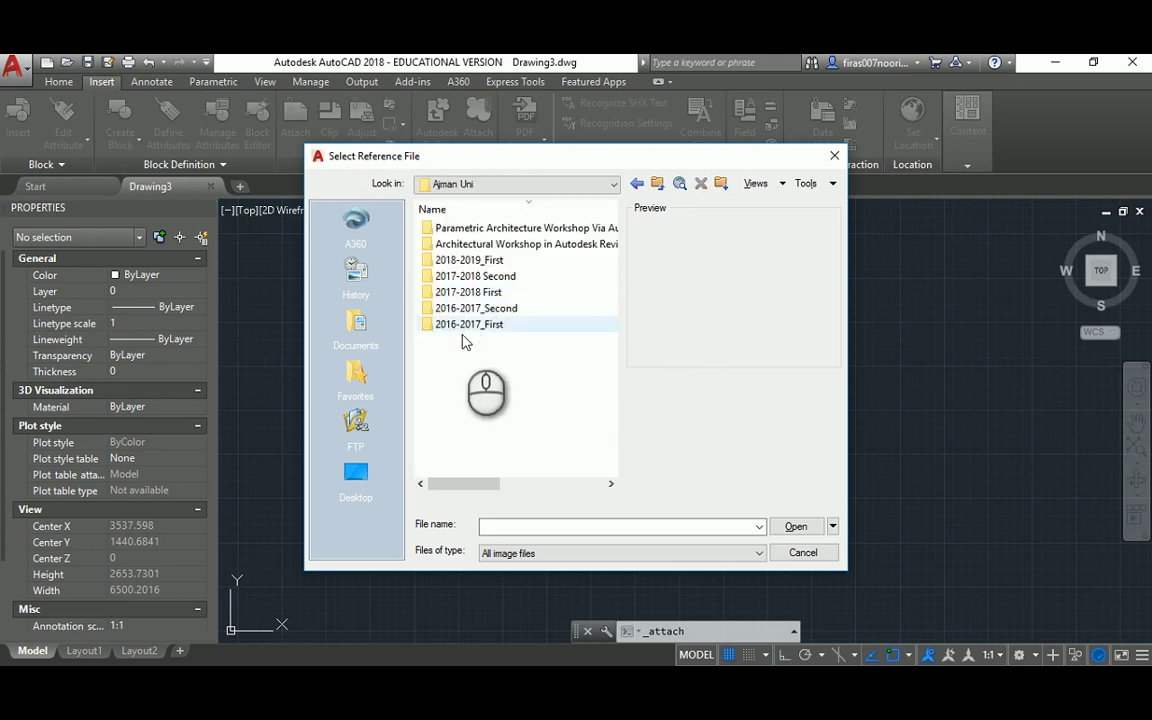
double_click(458, 261)
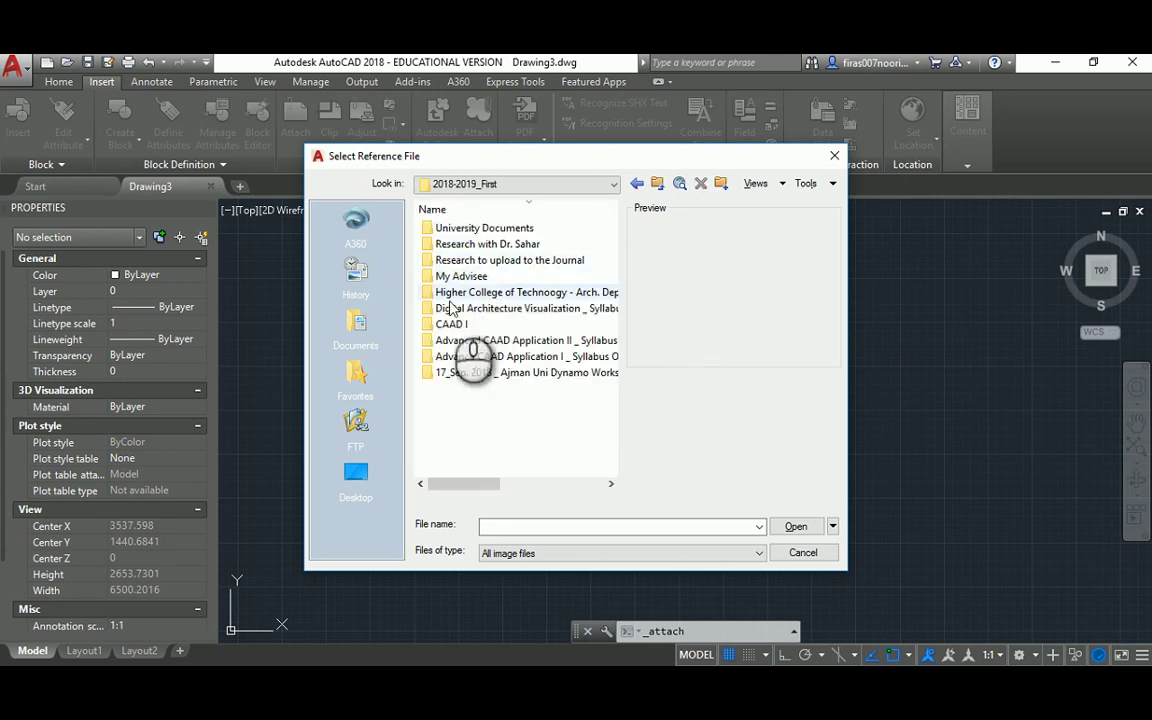
double_click(448, 330)
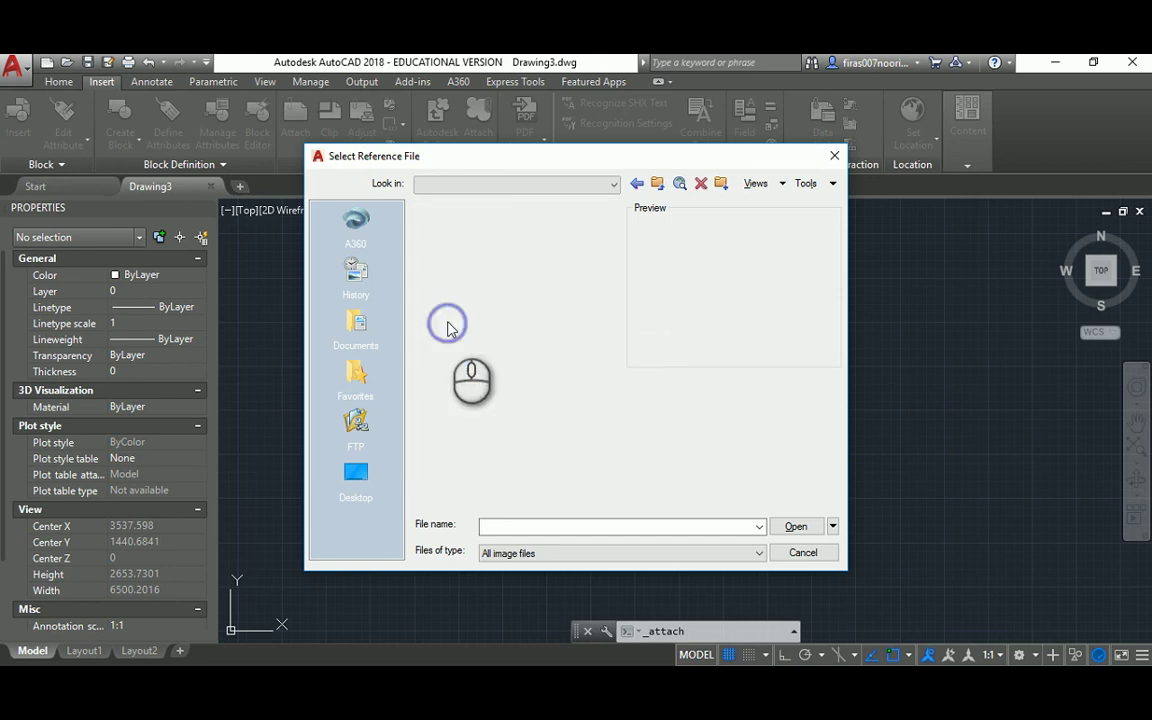
Choose the image "Method No. 4 _ From Image" from 02 Lectures > W6 > Five Types of Plans > Method 4 _ From Picture _ Scale Reference
double_click(455, 240)
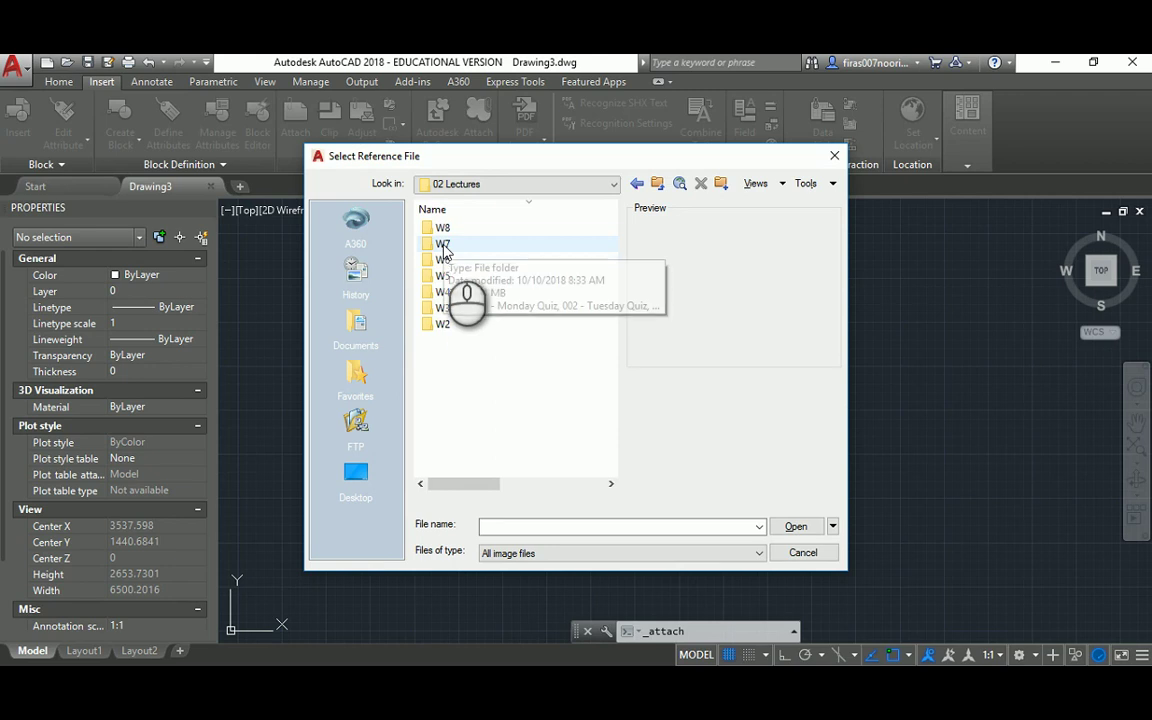
double_click(441, 259)
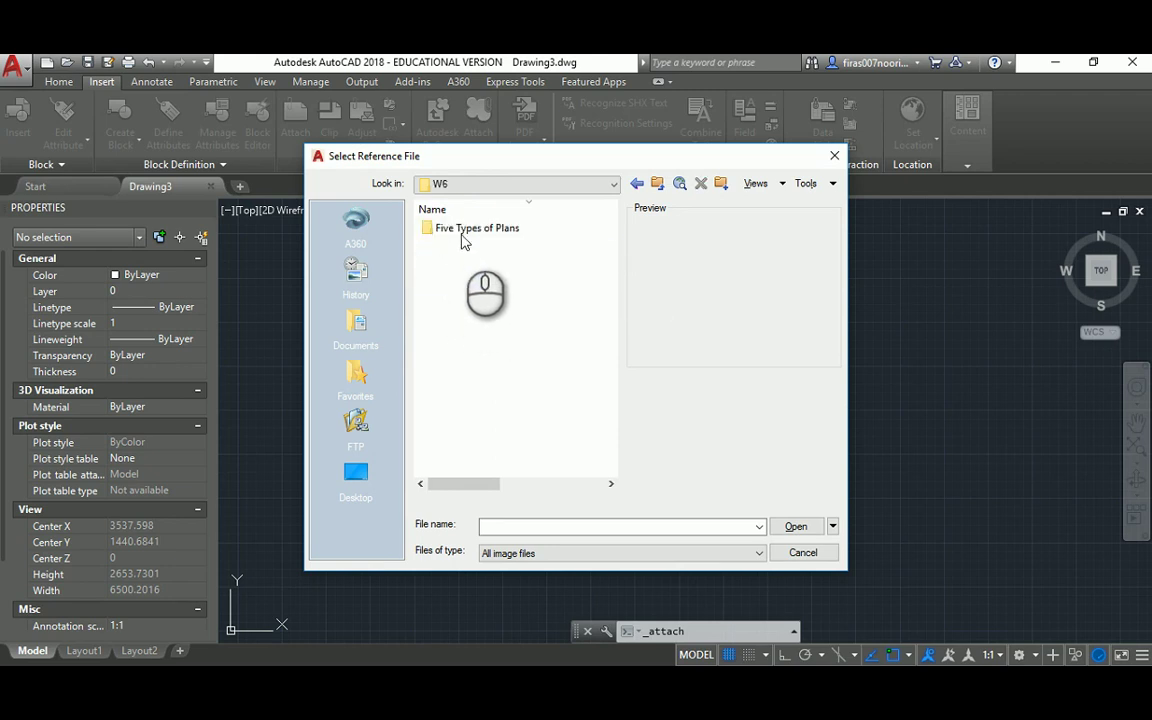
double_click(459, 228)
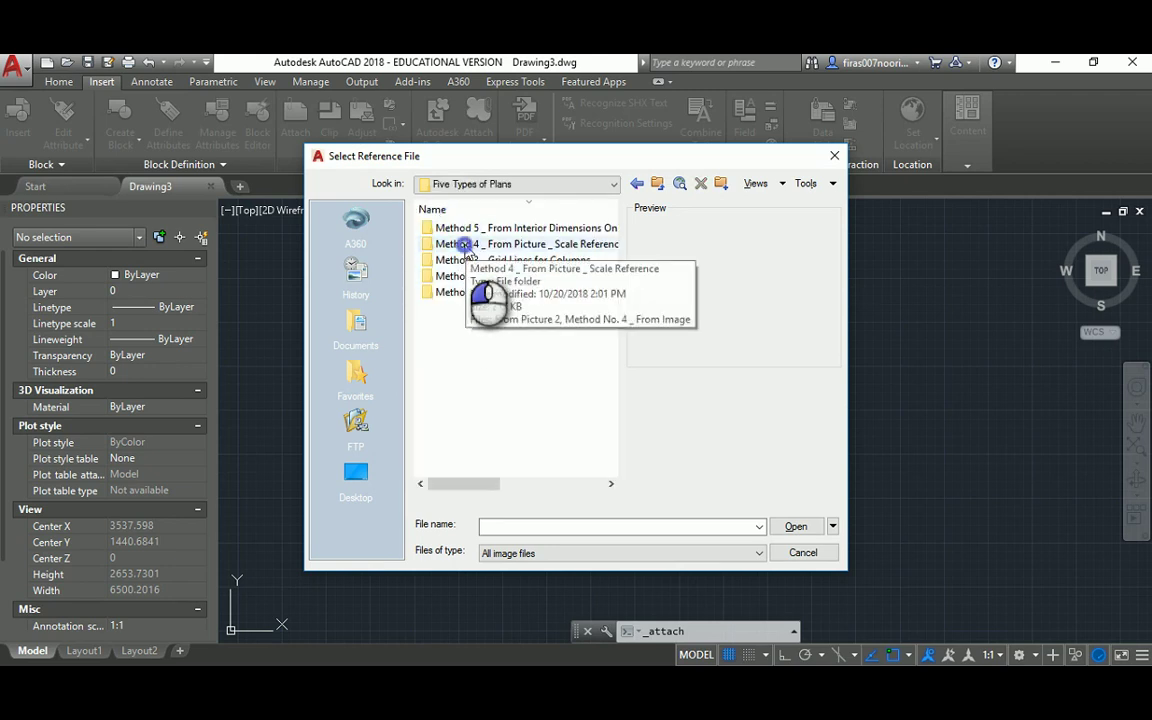
double_click(465, 245)
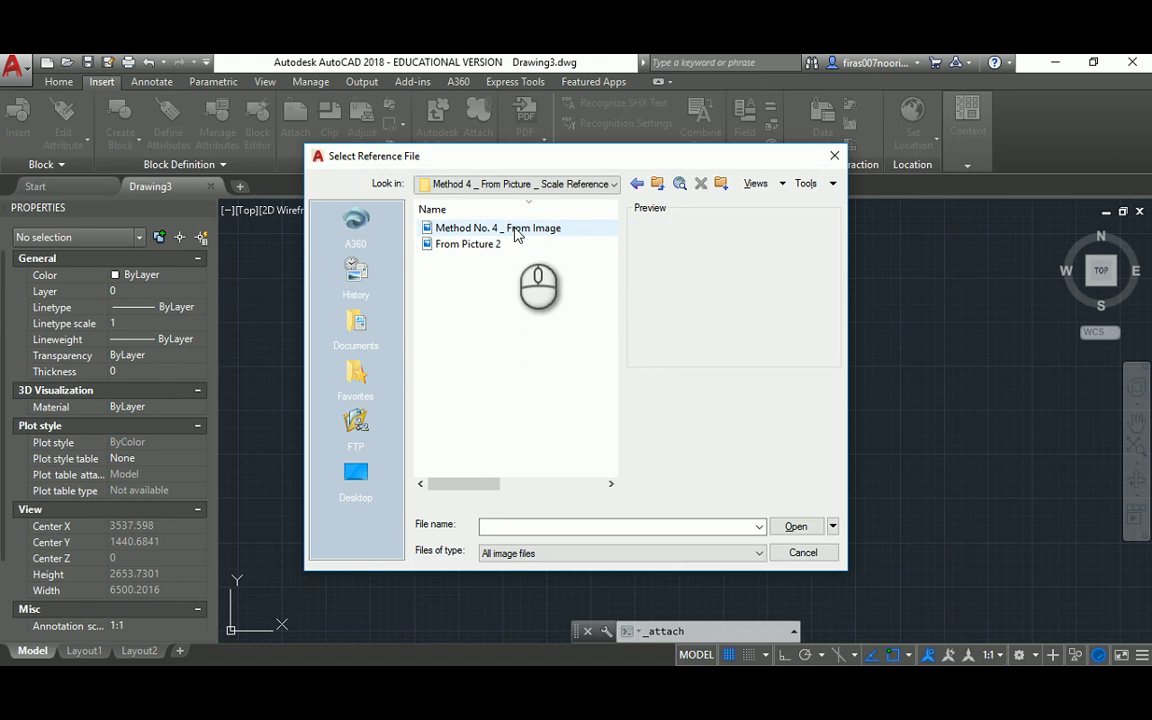
click(466, 231)
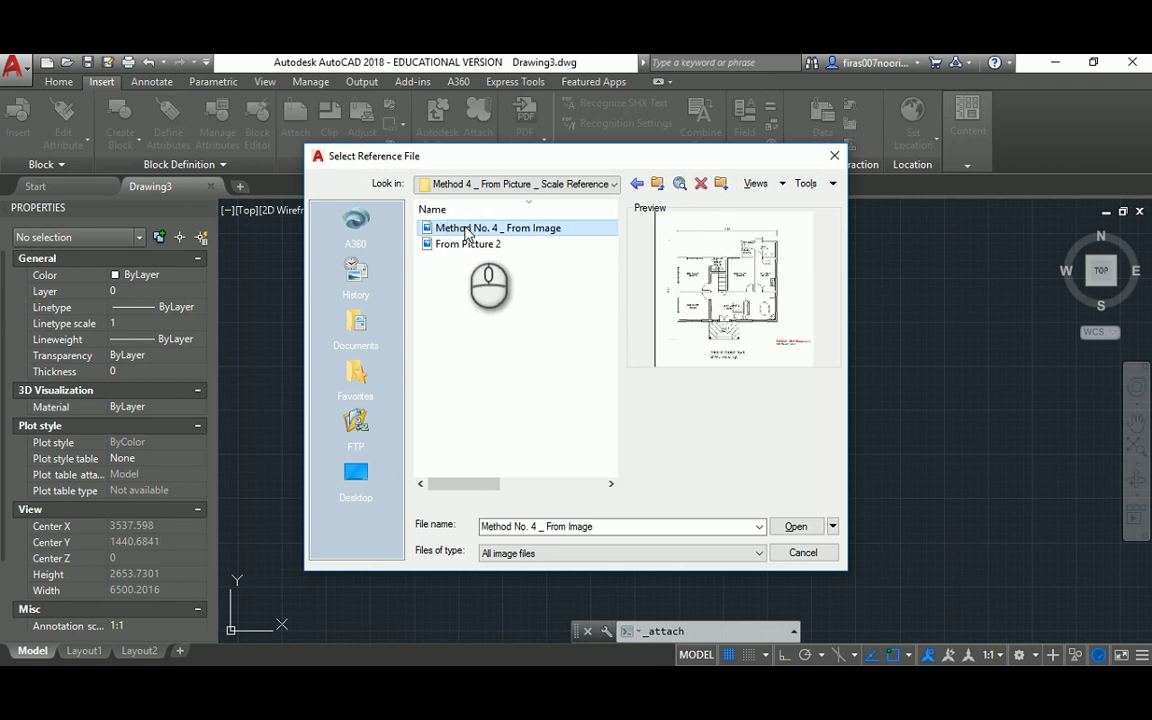
double_click(466, 229)
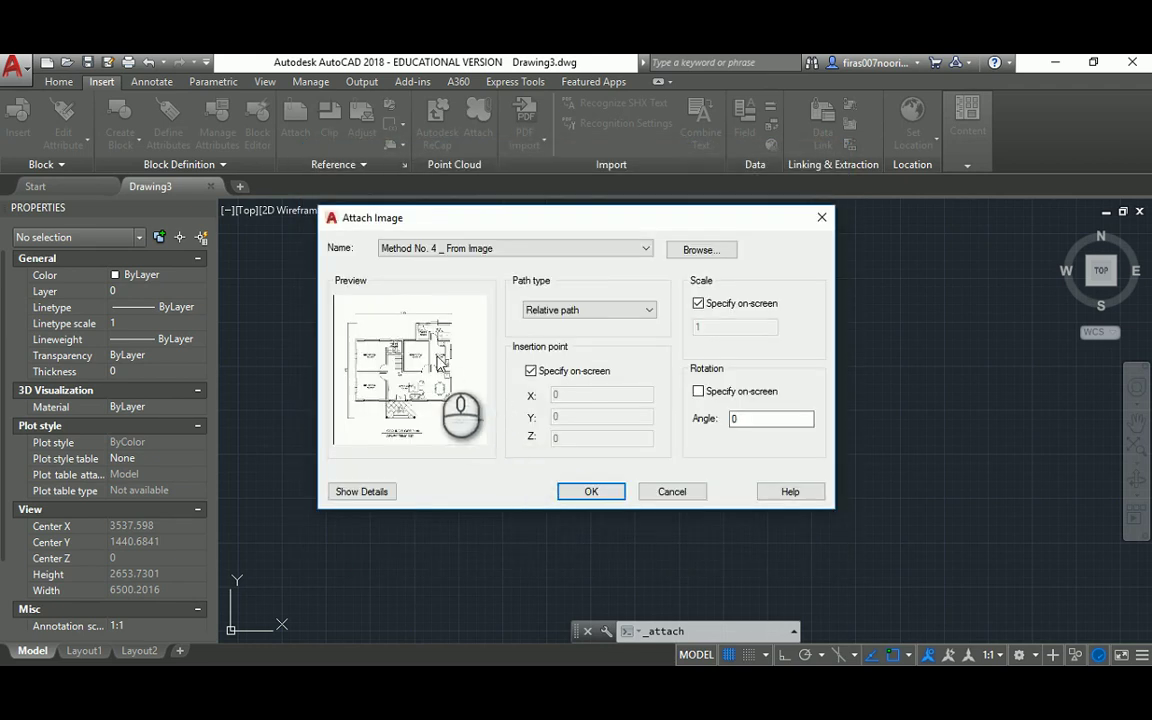
Place the attached plan image in the empty drawing, specifying its insertion point and scale on screen with a rotation of 0
click(591, 491)
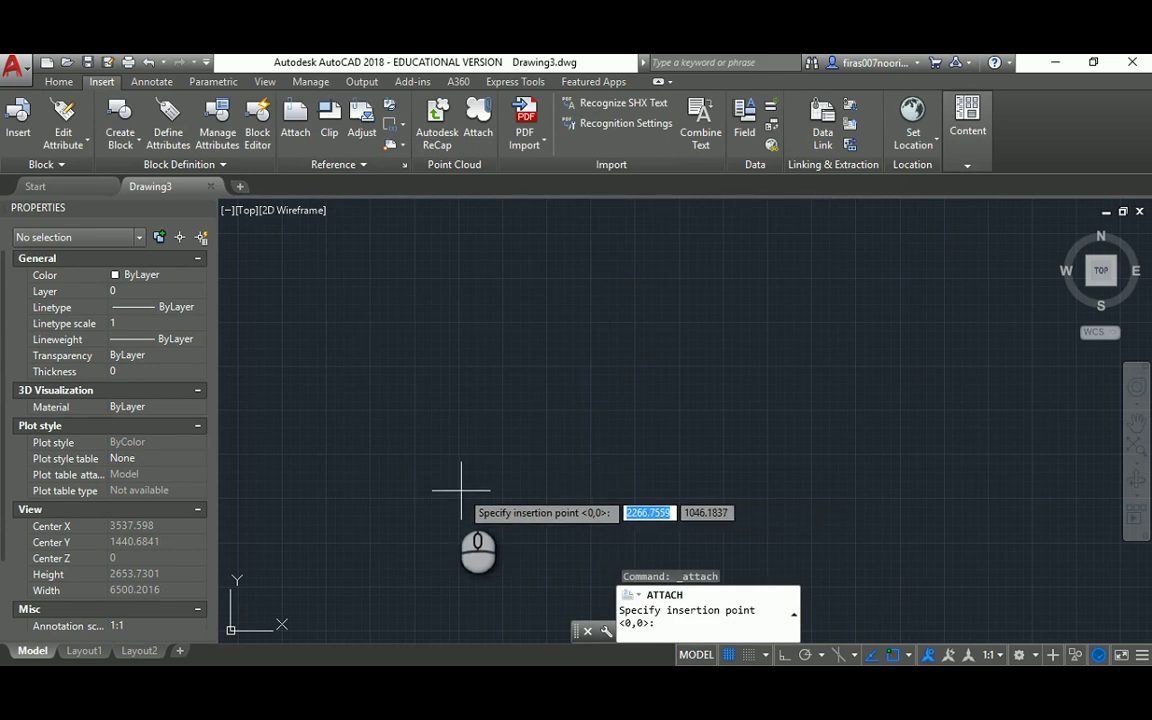
click(371, 510)
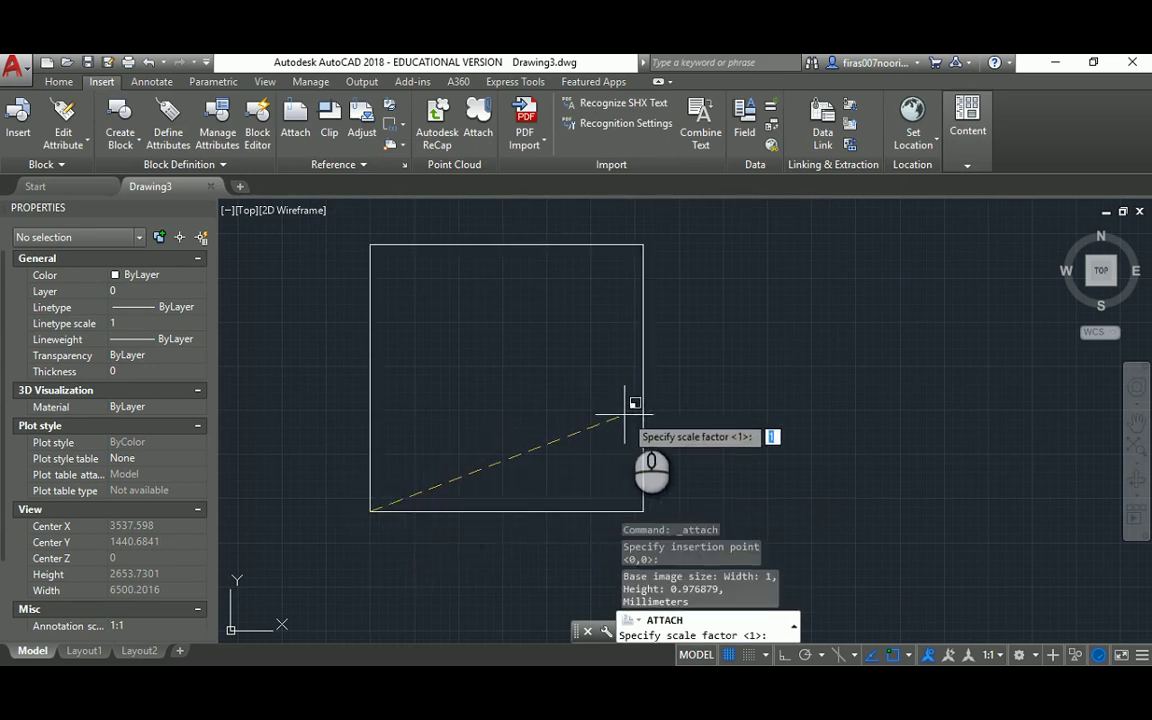
click(649, 394)
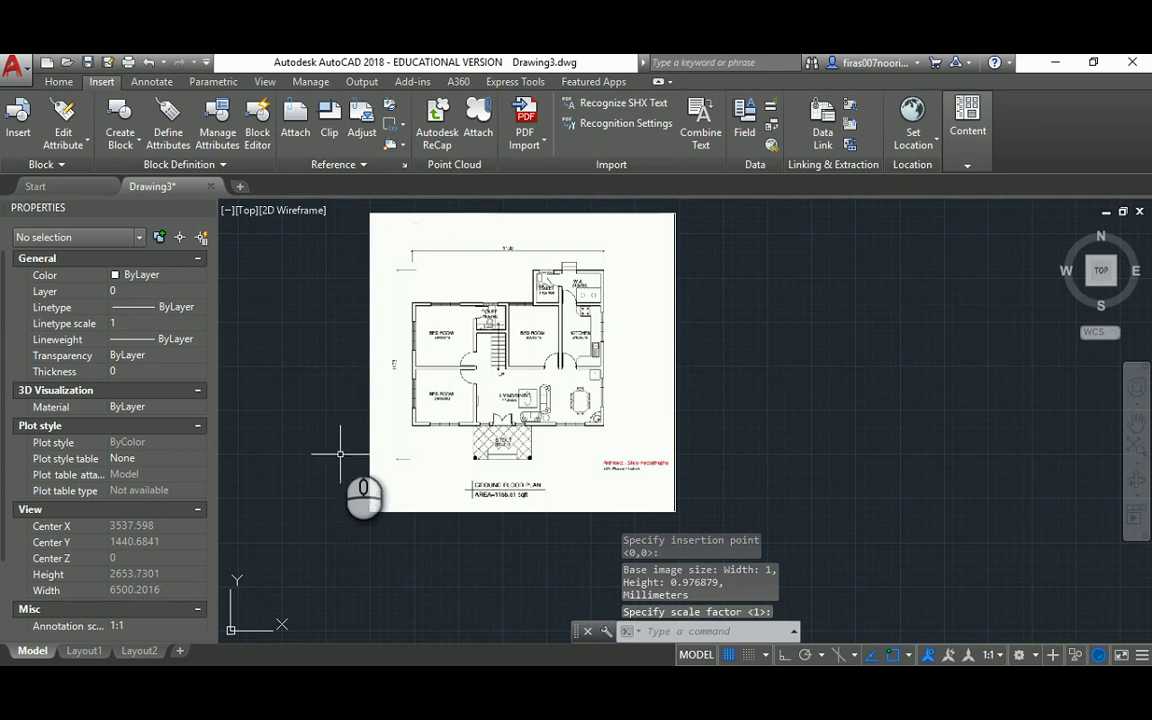
Set the current object color to Red for new geometry
scroll(340, 370, up, 5)
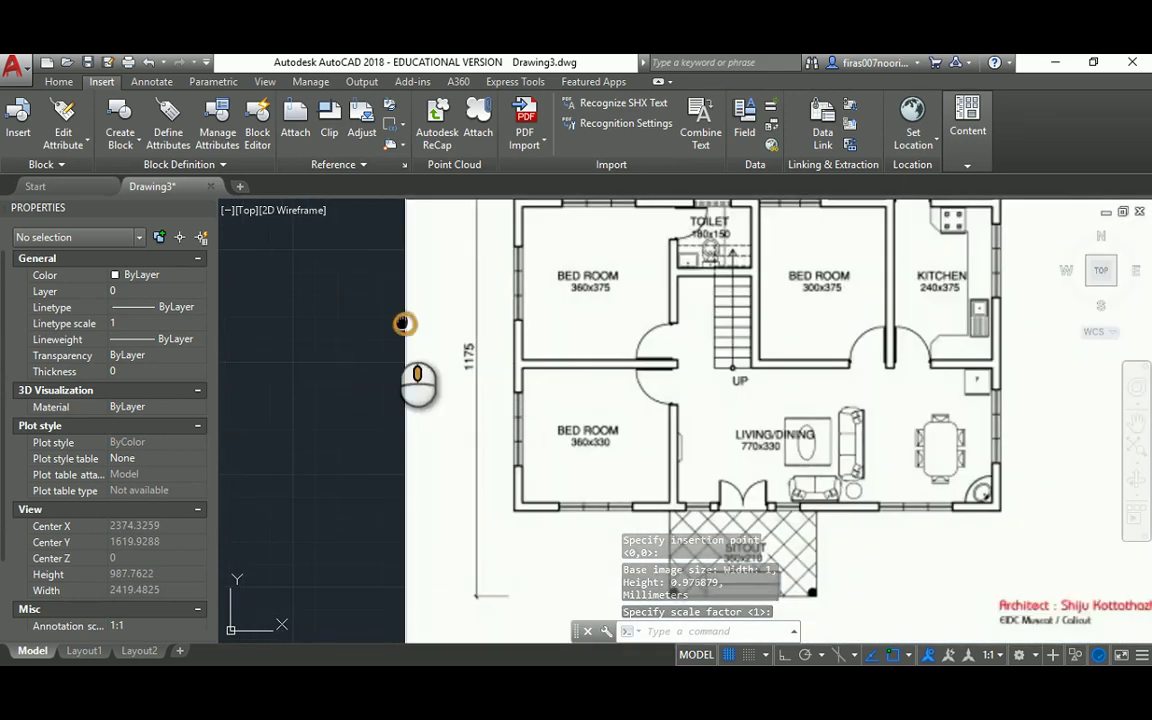
middle_drag(404, 321, 378, 527)
mouse_move(710, 215)
middle_down()
mouse_move(690, 228)
mouse_move(691, 263)
middle_up()
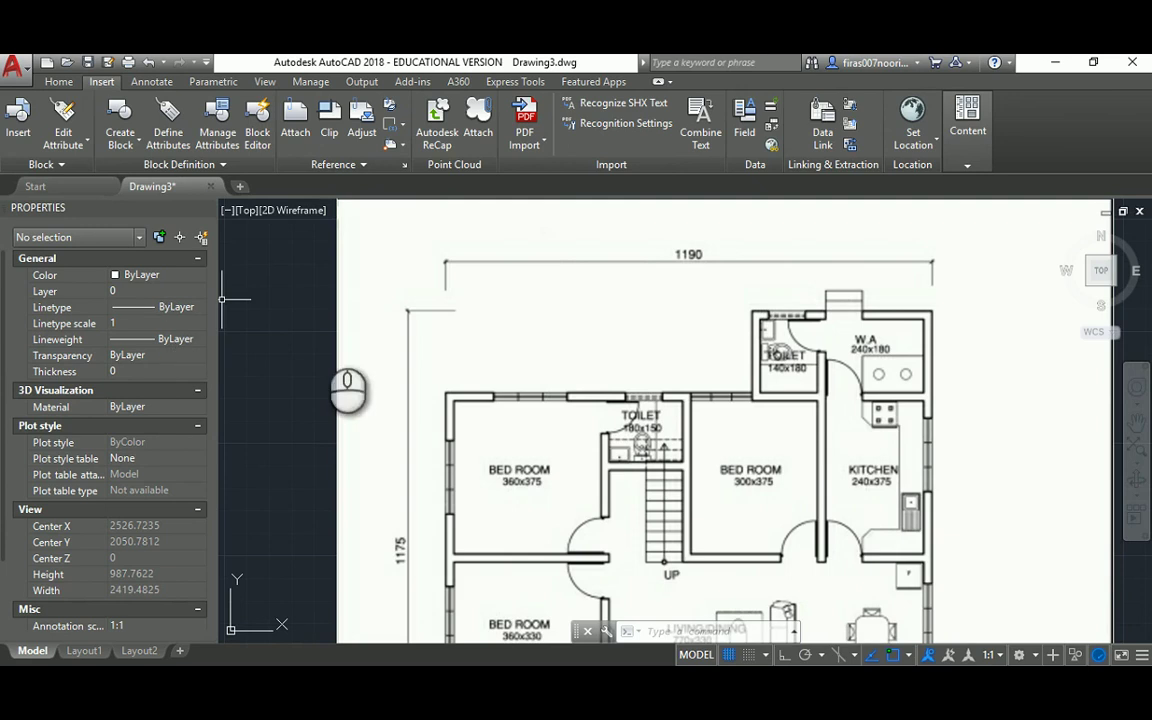
click(167, 280)
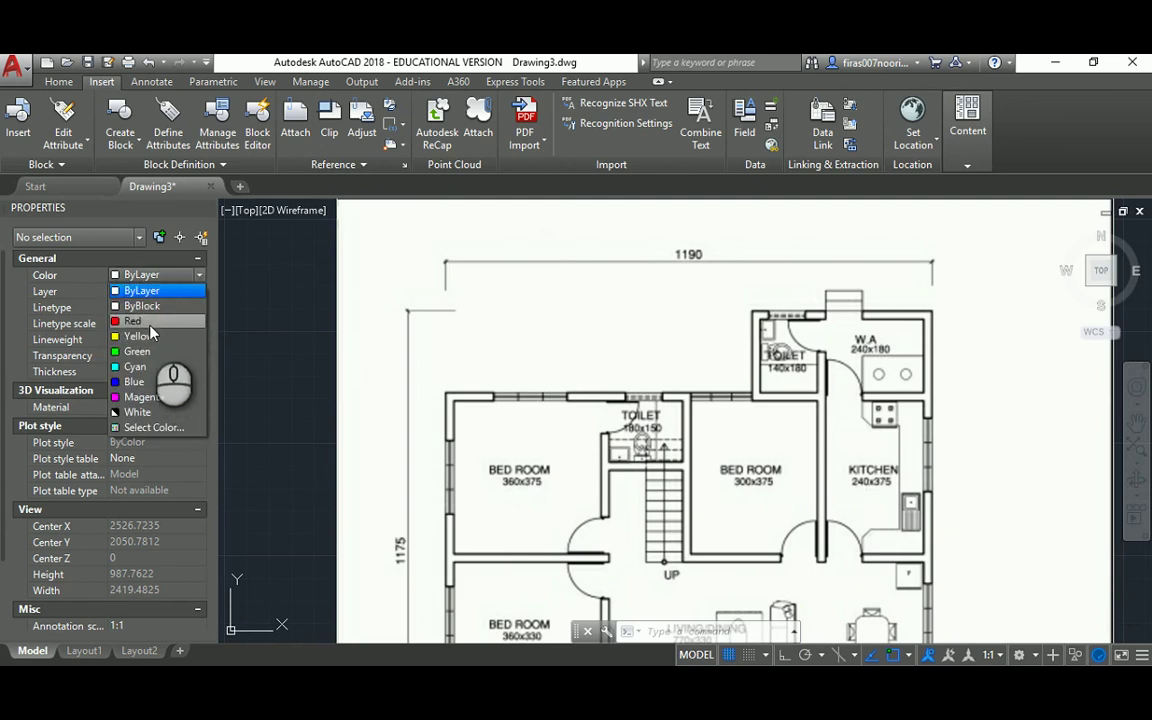
click(132, 321)
text(l)
key(Return)
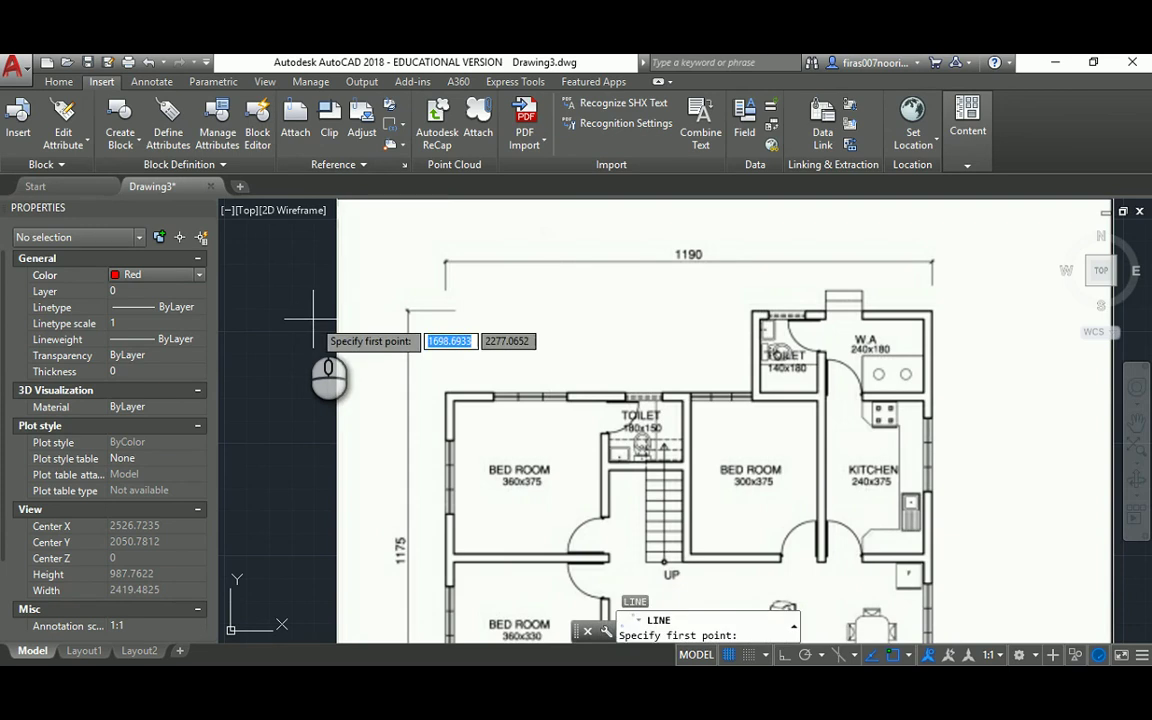
click(301, 318)
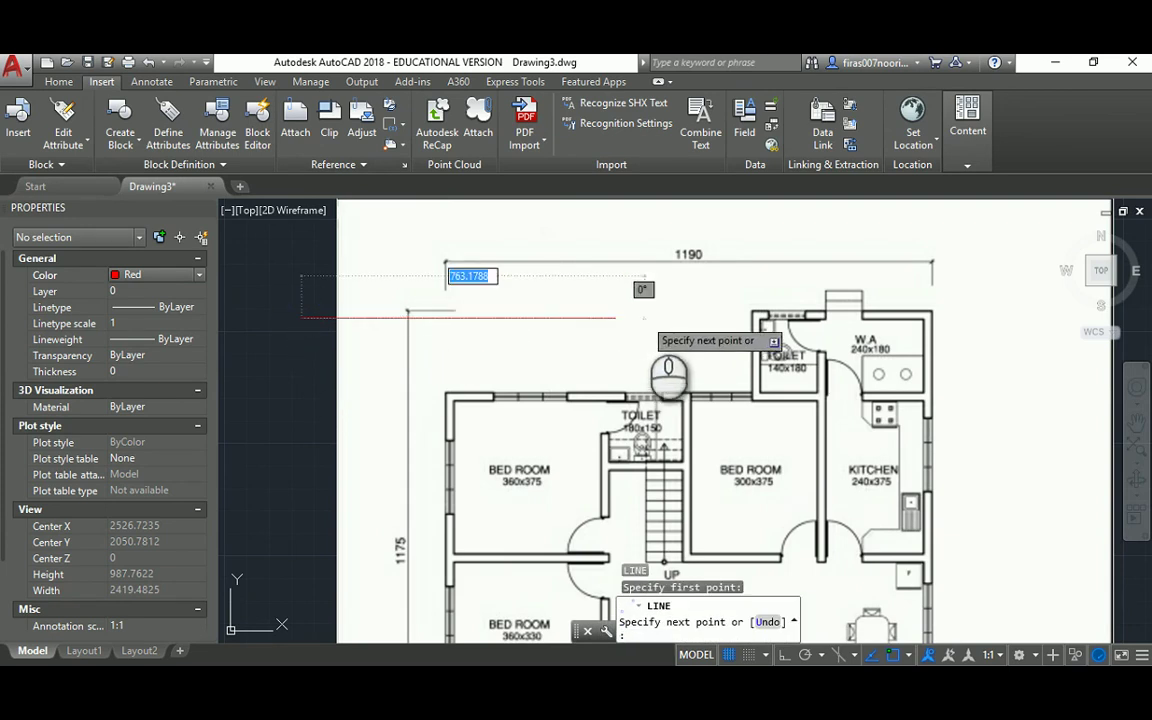
key(Escape)
key(Escape)
key(Escape)
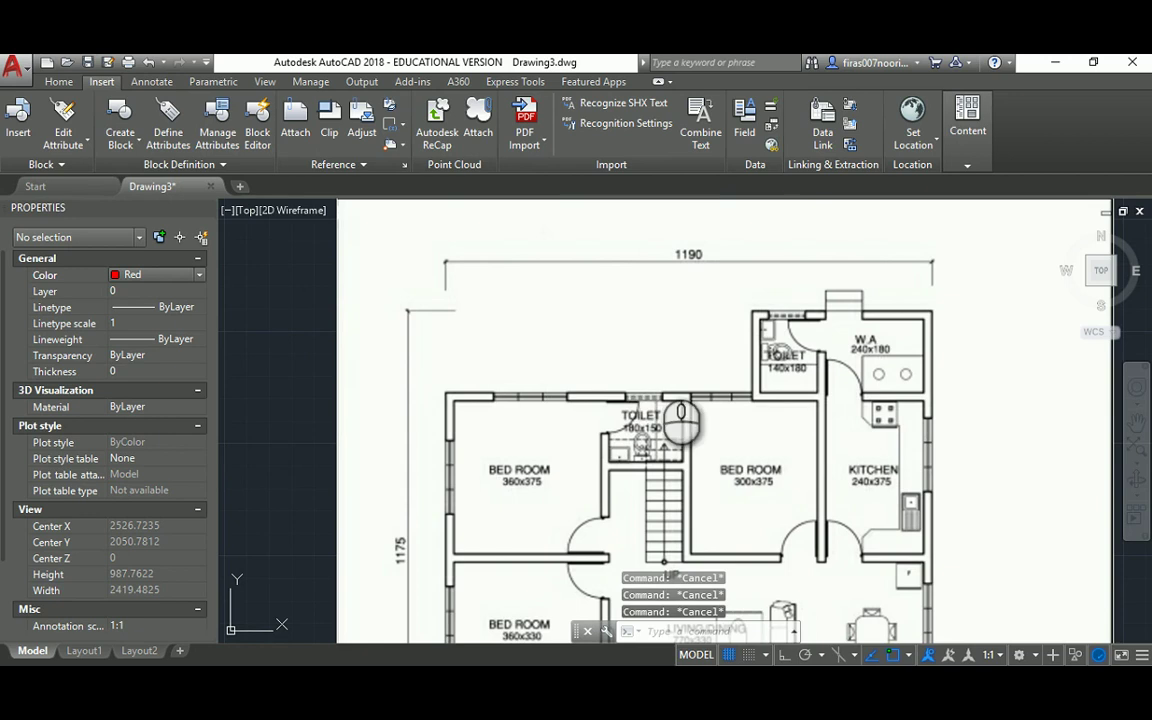
Draw a horizontal line 11900 long with Ortho on, running right from the outer upper-left corner of the upper-left bedroom's walls
scroll(700, 390, down, 2)
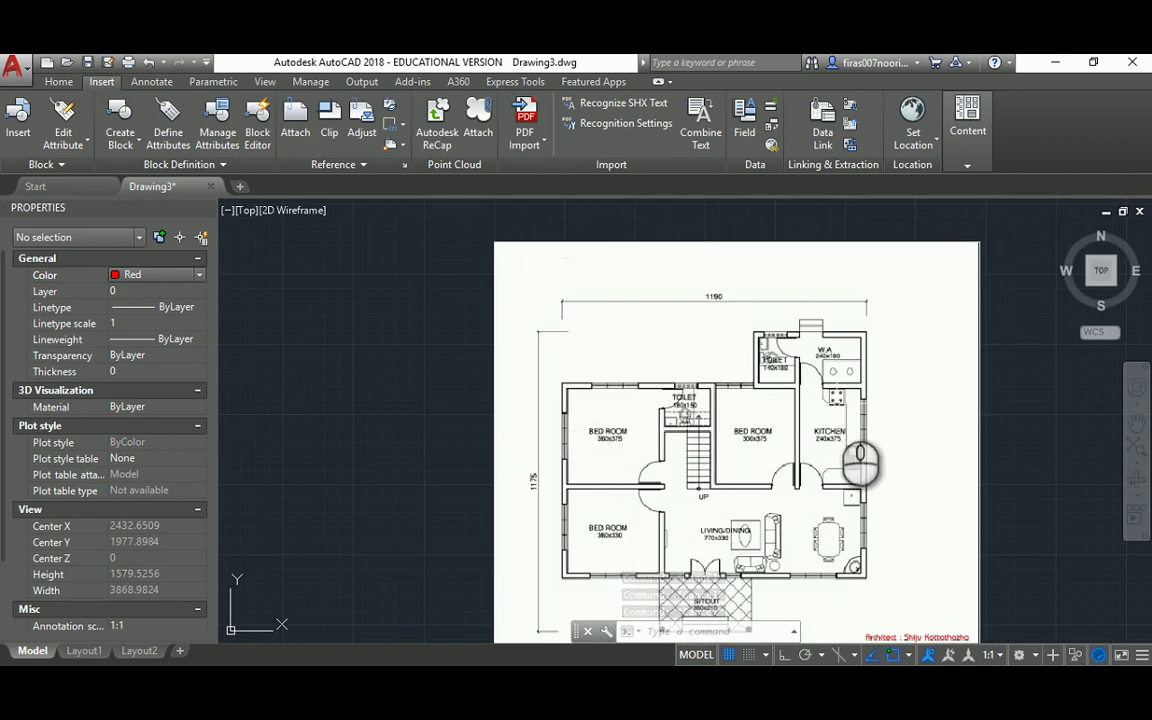
scroll(583, 425, up, 3)
scroll(583, 425, up, 8)
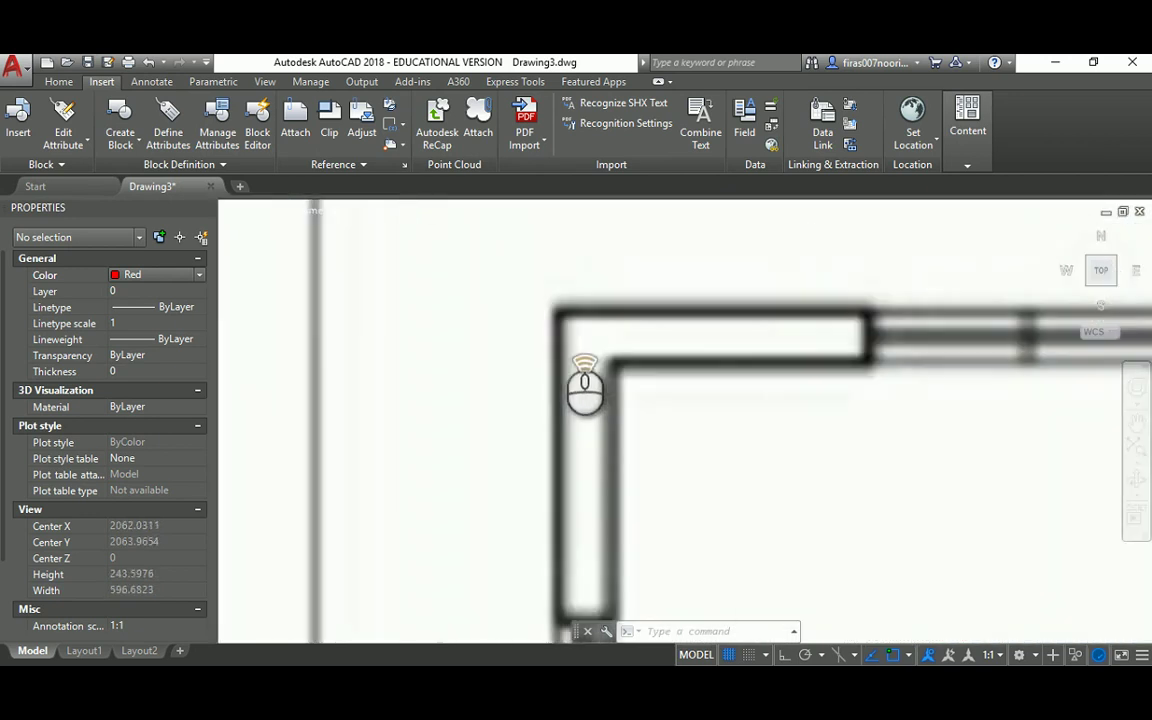
key(Return)
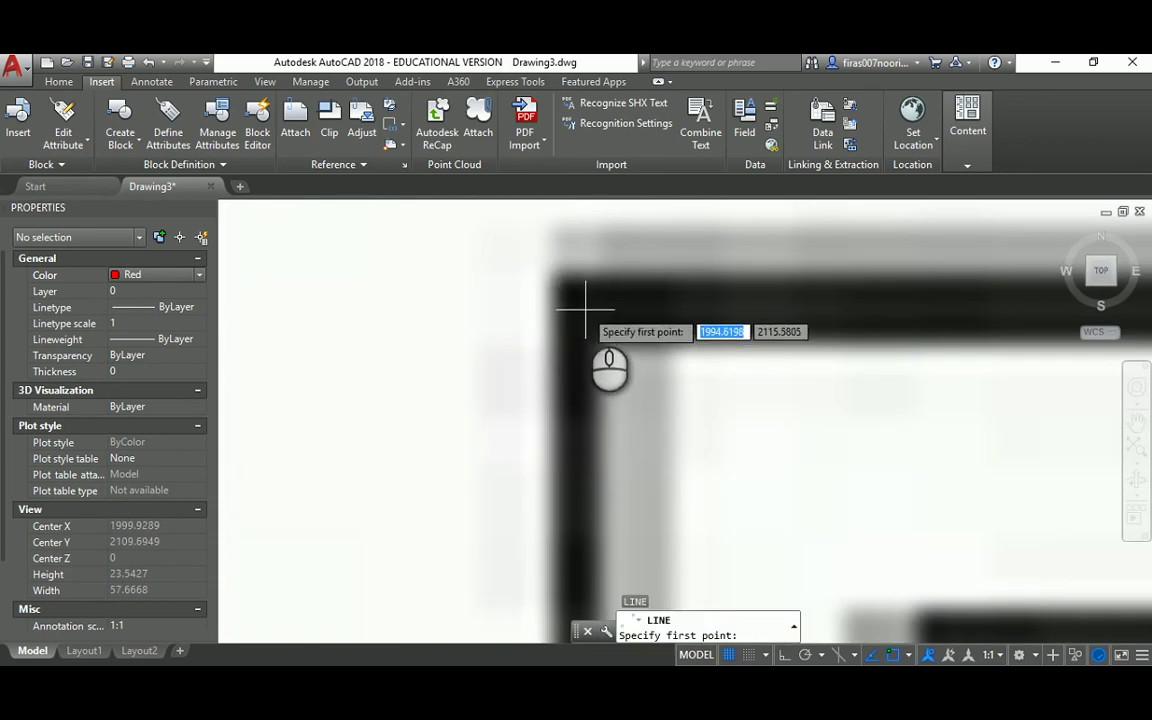
click(583, 310)
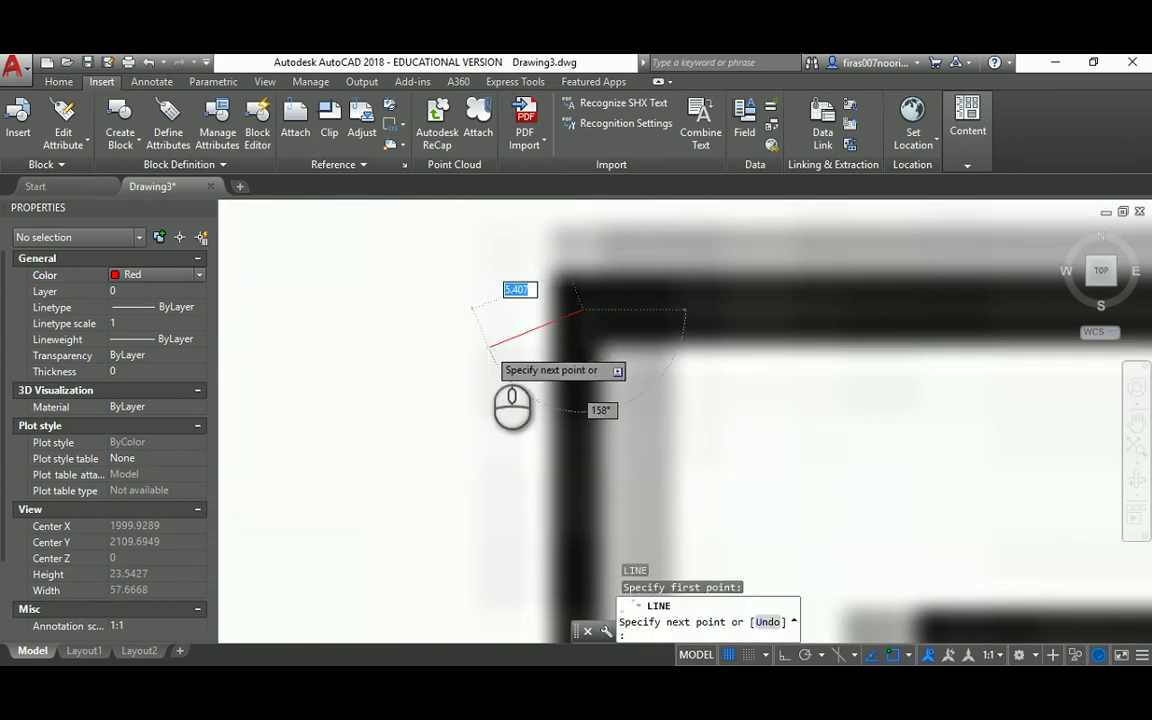
key(F8)
scroll(575, 418, down, 3)
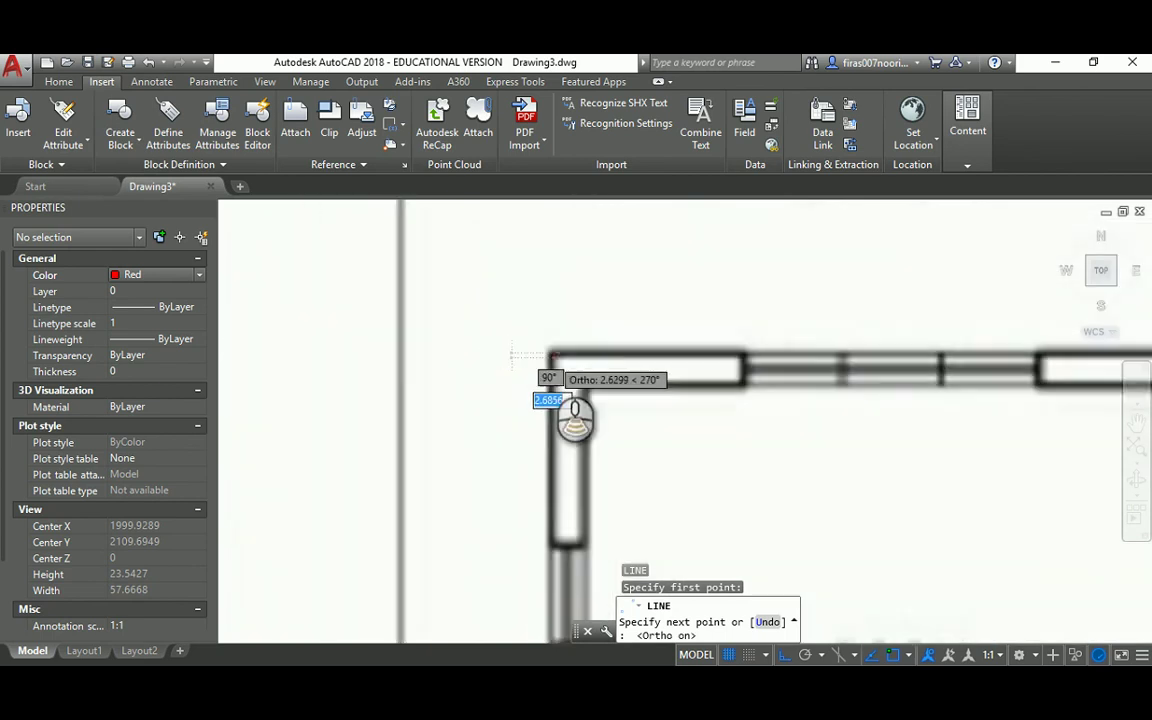
scroll(575, 418, down, 5)
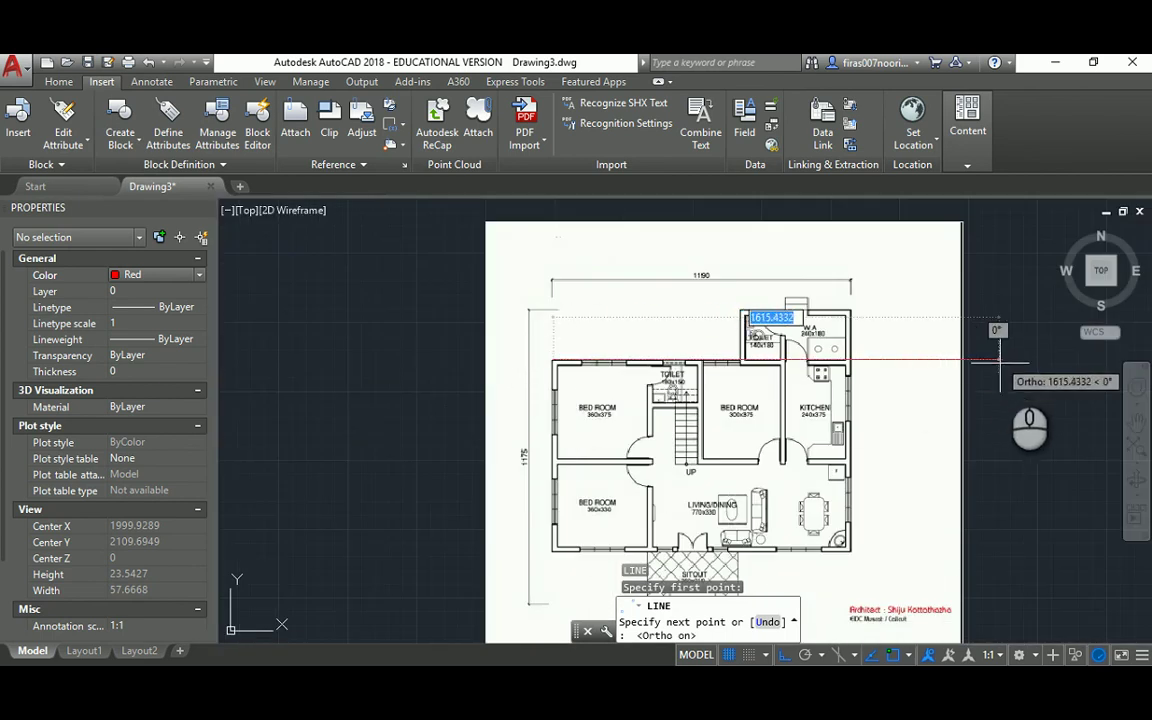
scroll(1000, 360, up, 3)
scroll(907, 368, down, 3)
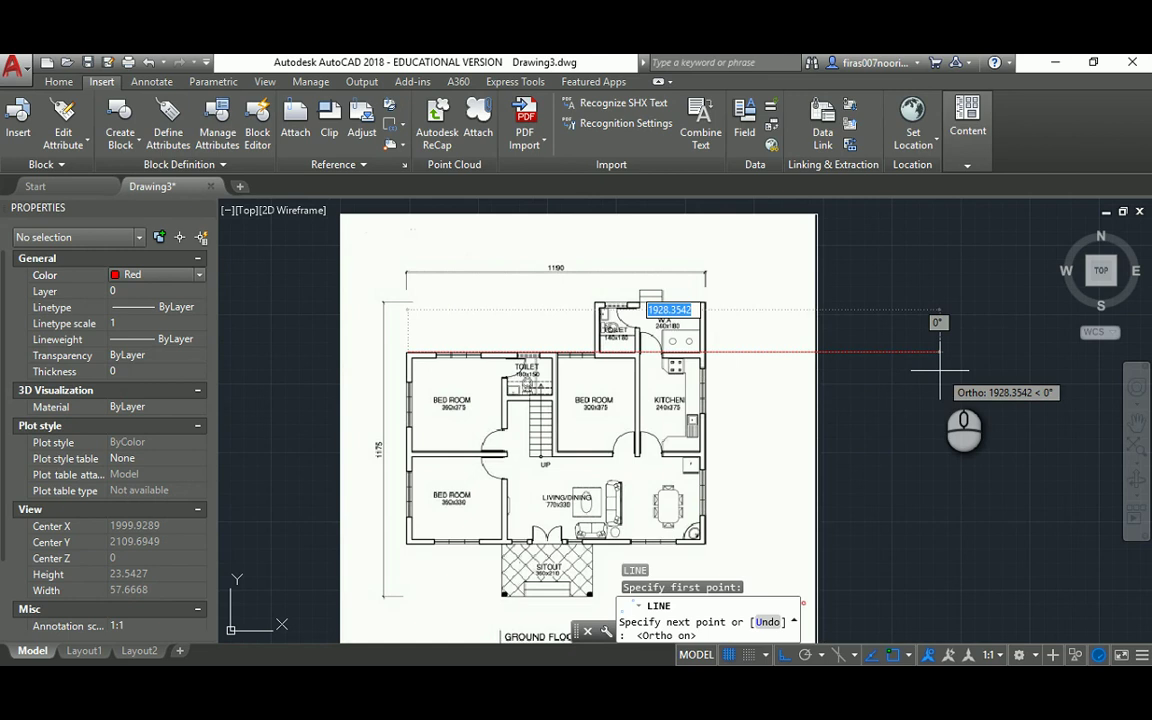
text(11900)
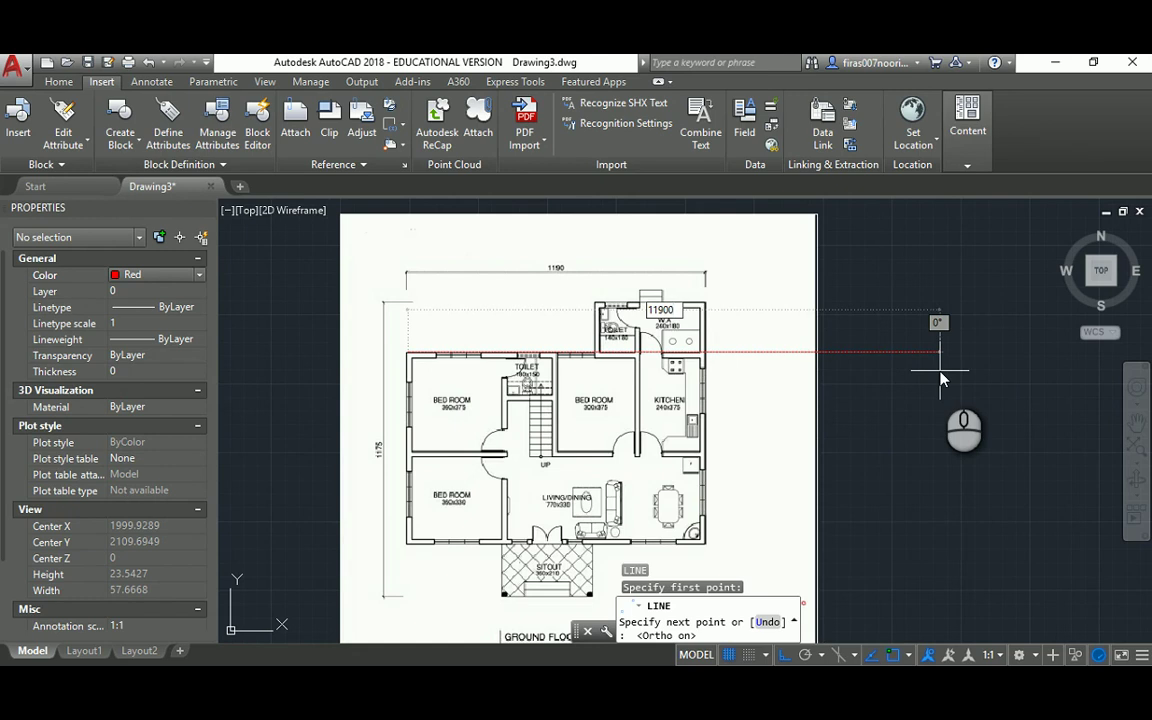
key(Return)
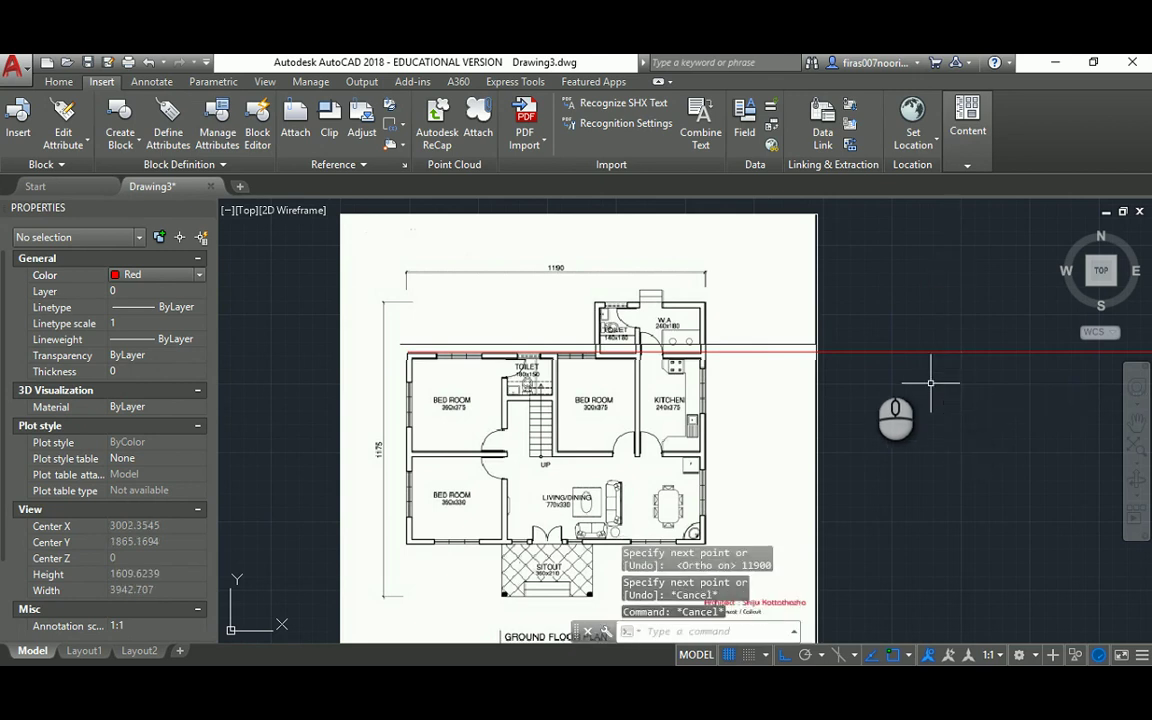
key(Escape)
key(Escape)
Compare the full extent of the red line with the size of the floor plan image
scroll(844, 345, down, 10)
scroll(951, 357, down, 2)
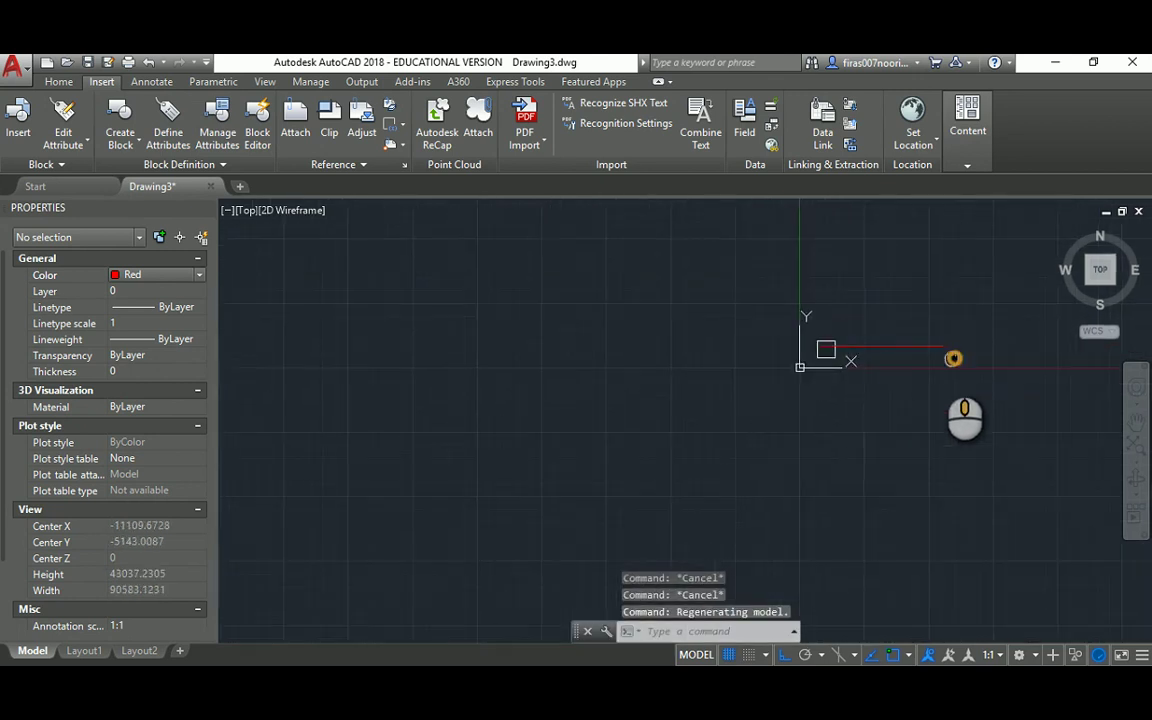
scroll(902, 342, up, 5)
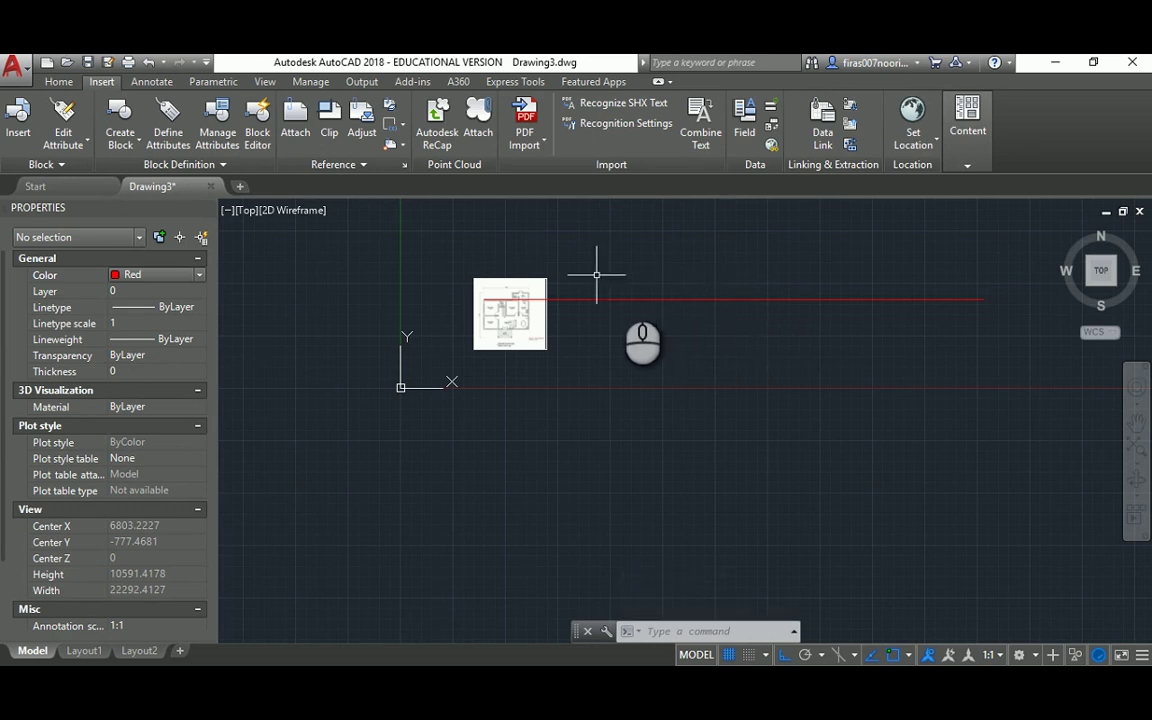
scroll(470, 292, up, 10)
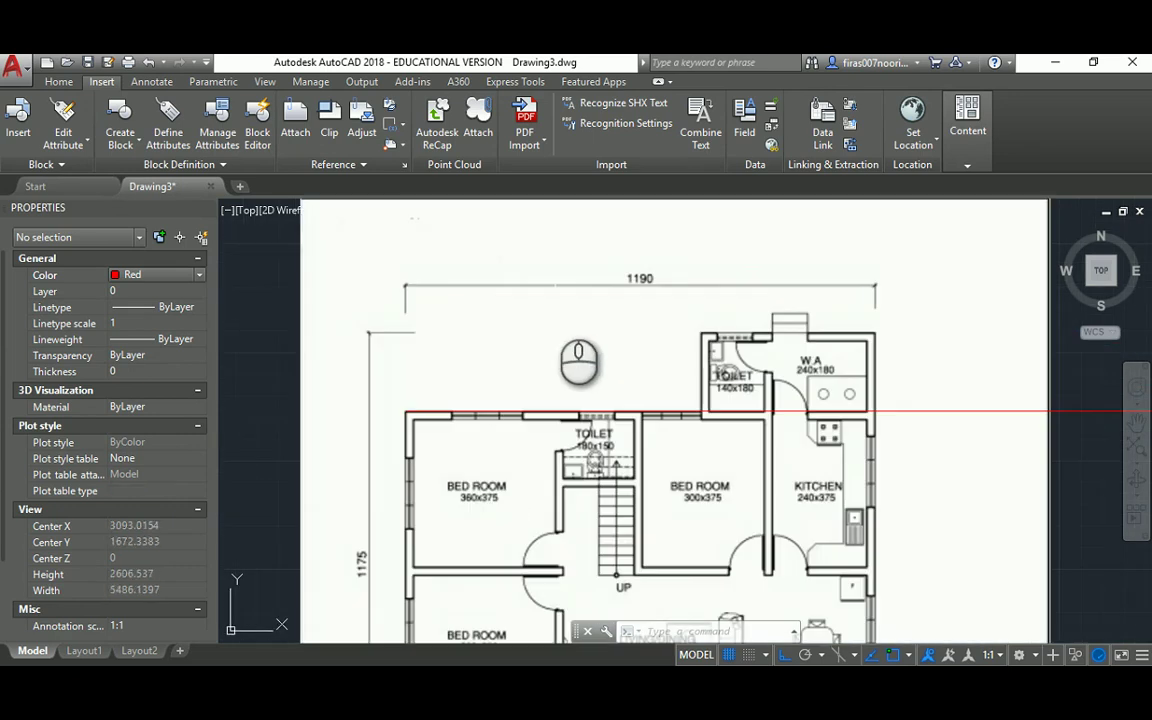
scroll(556, 302, down, 5)
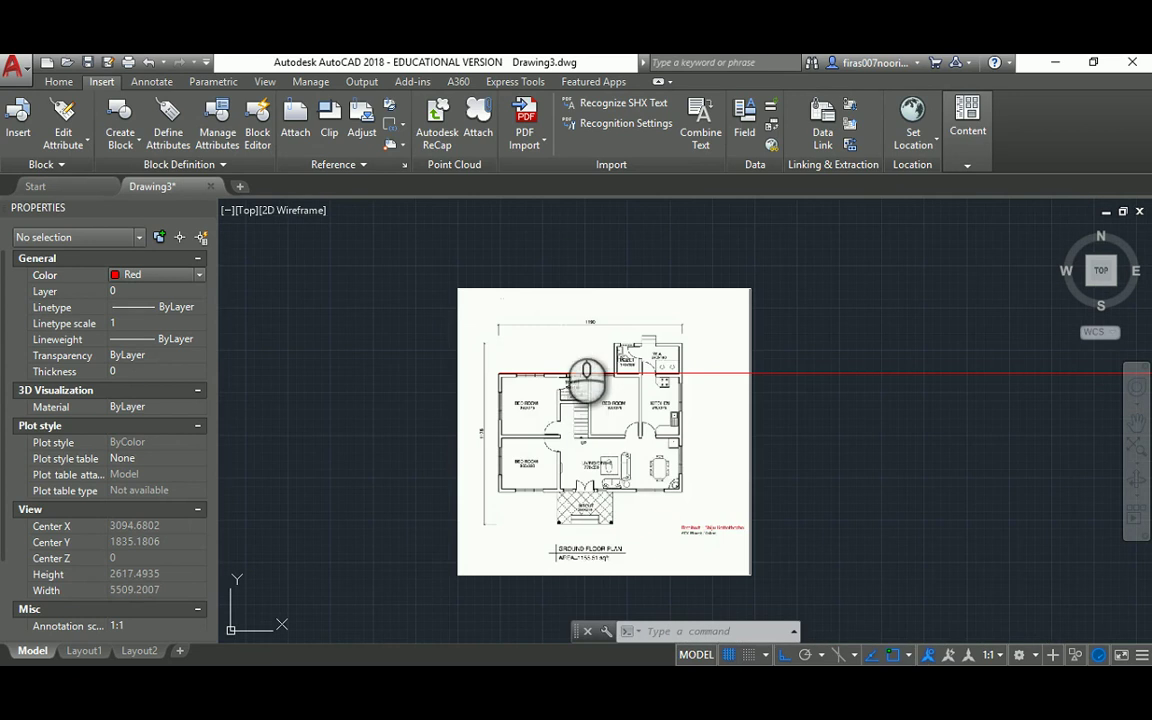
scroll(532, 262, up, 3)
Select the plan image, examine the red line against the plan's outer walls at both sides, and clear the selection
click(532, 262)
click(499, 283)
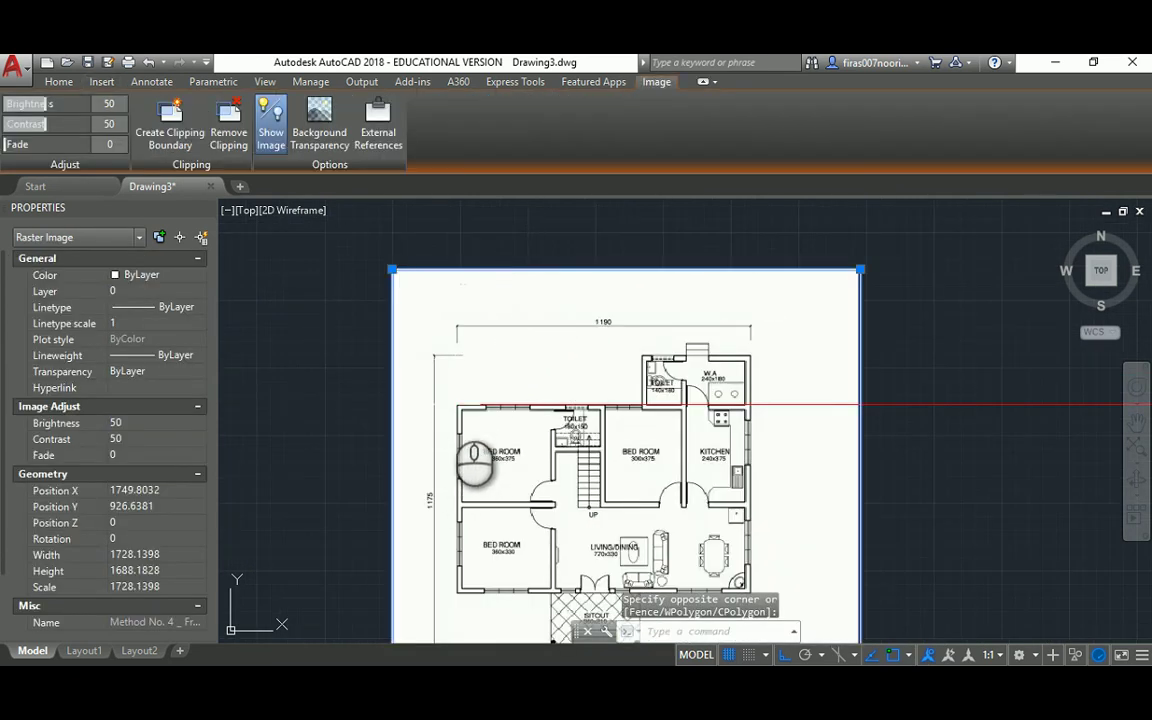
scroll(460, 403, up, 5)
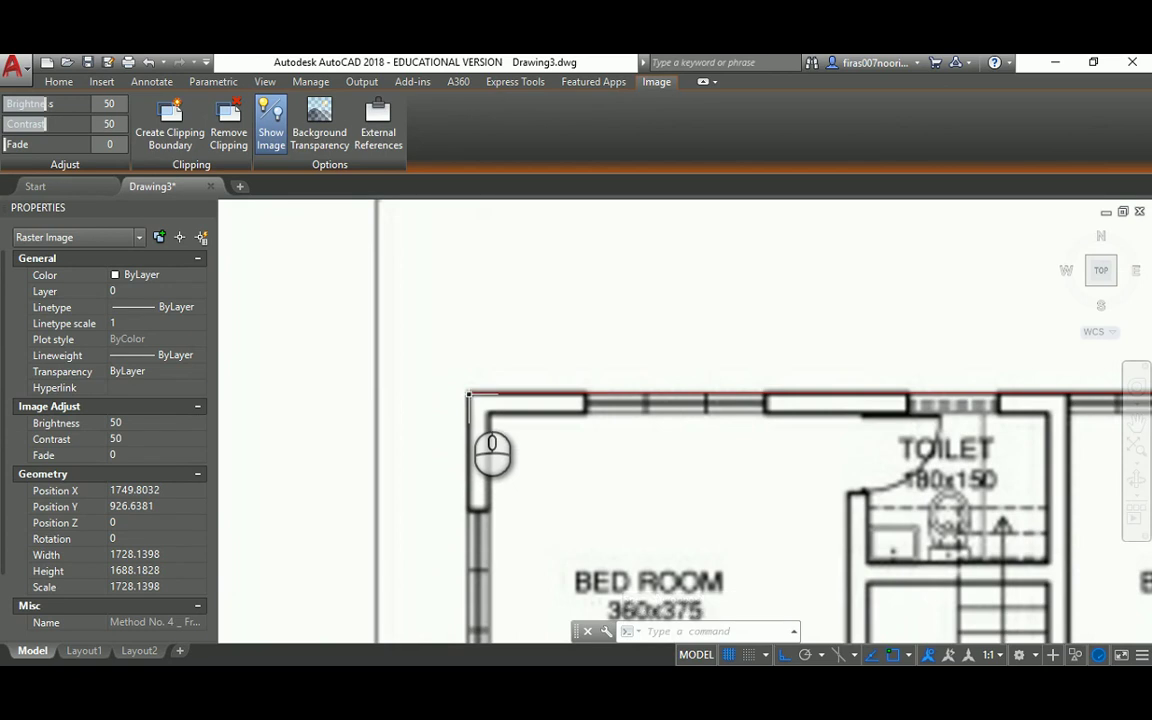
scroll(468, 393, down, 4)
scroll(945, 388, up, 4)
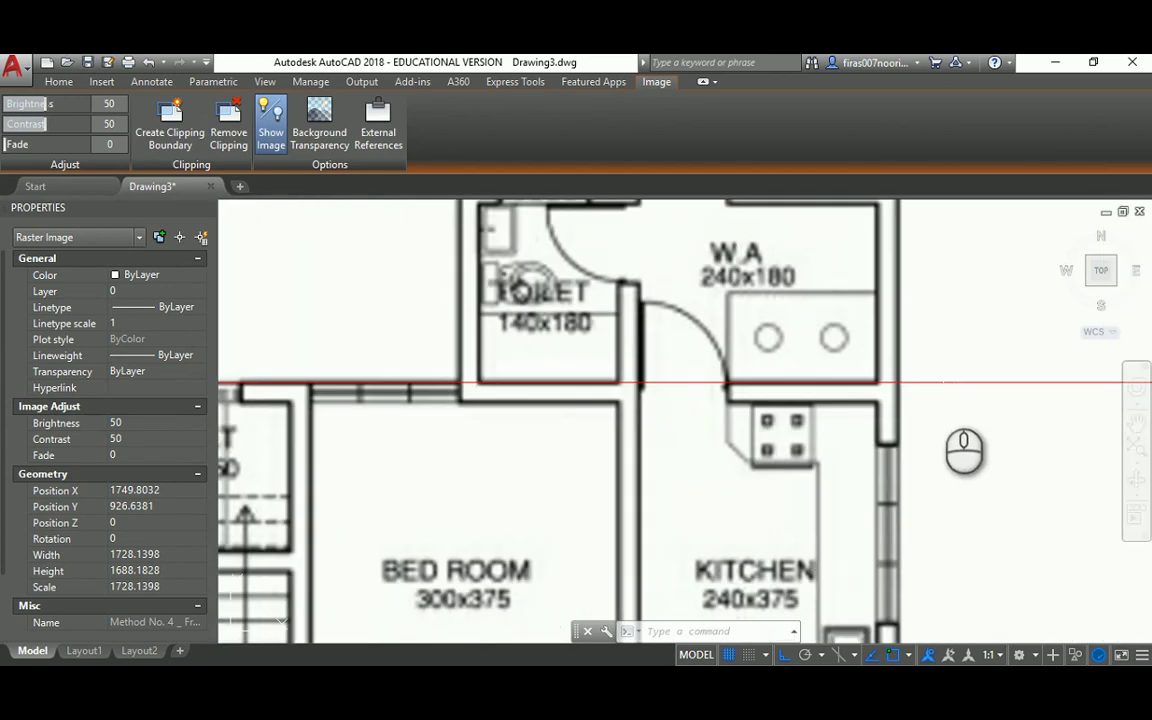
scroll(900, 375, up, 3)
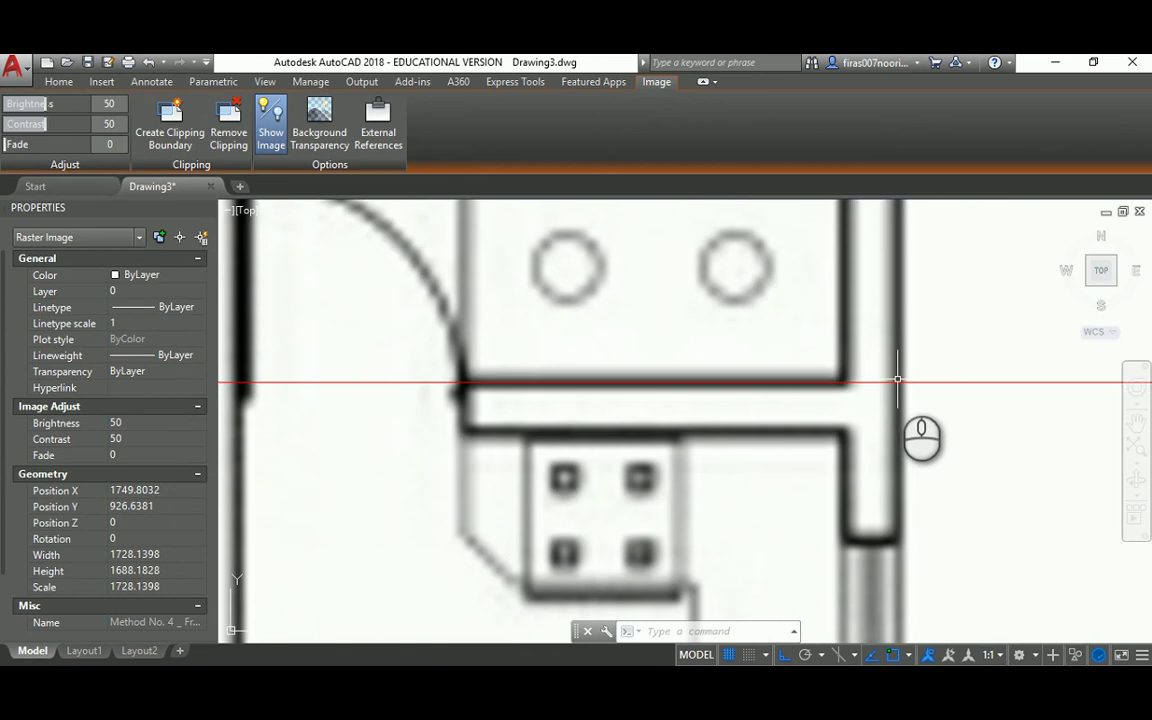
scroll(900, 378, down, 5)
middle_drag(935, 388, 527, 355)
scroll(527, 355, down, 5)
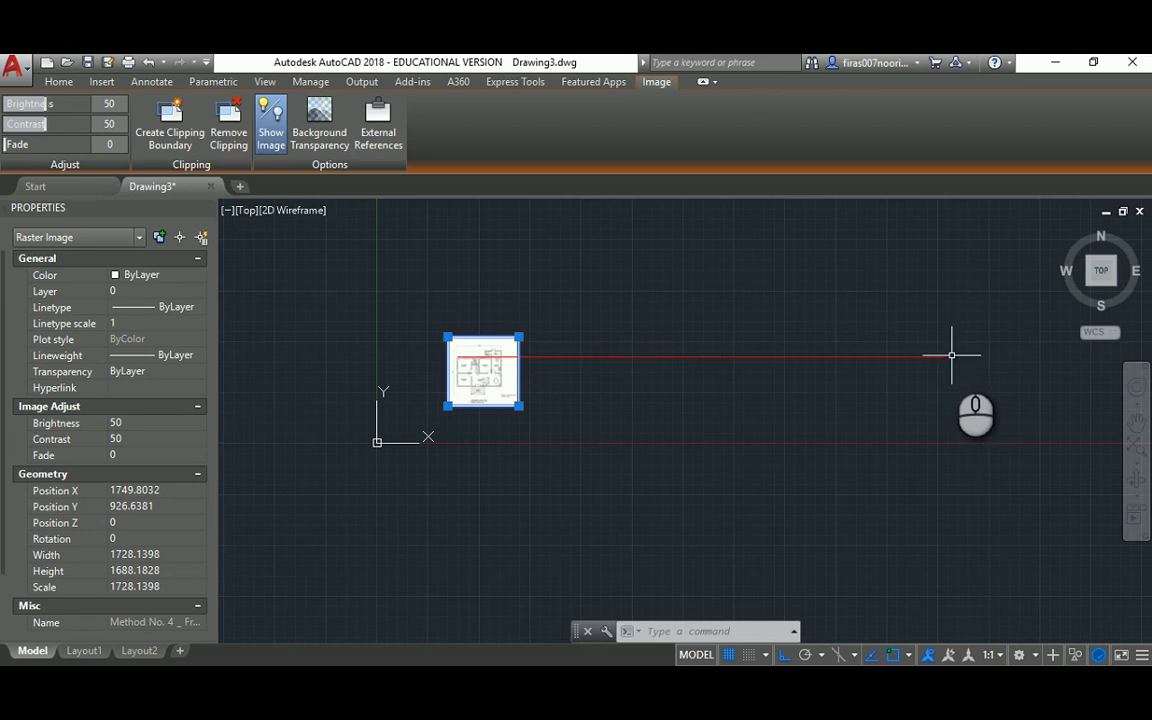
click(513, 345)
key(Escape)
key(Escape)
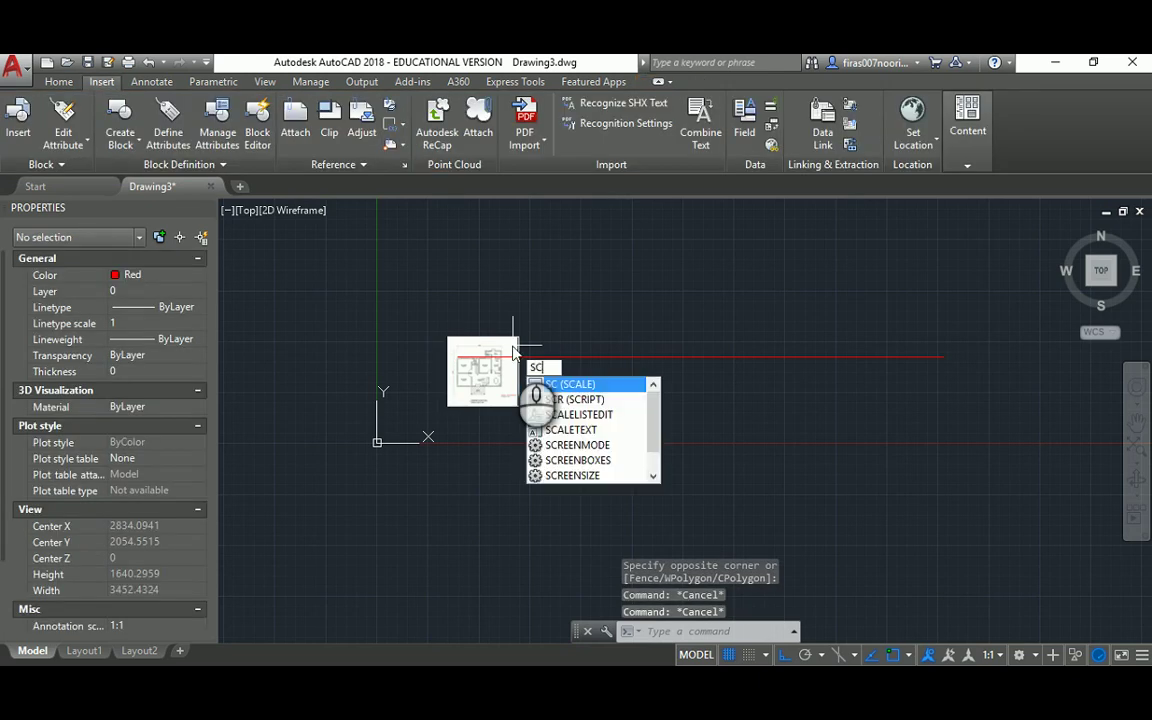
Start the Scale command and select only the floor plan image, leaving out the red line
key(Return)
scroll(455, 350, up, 4)
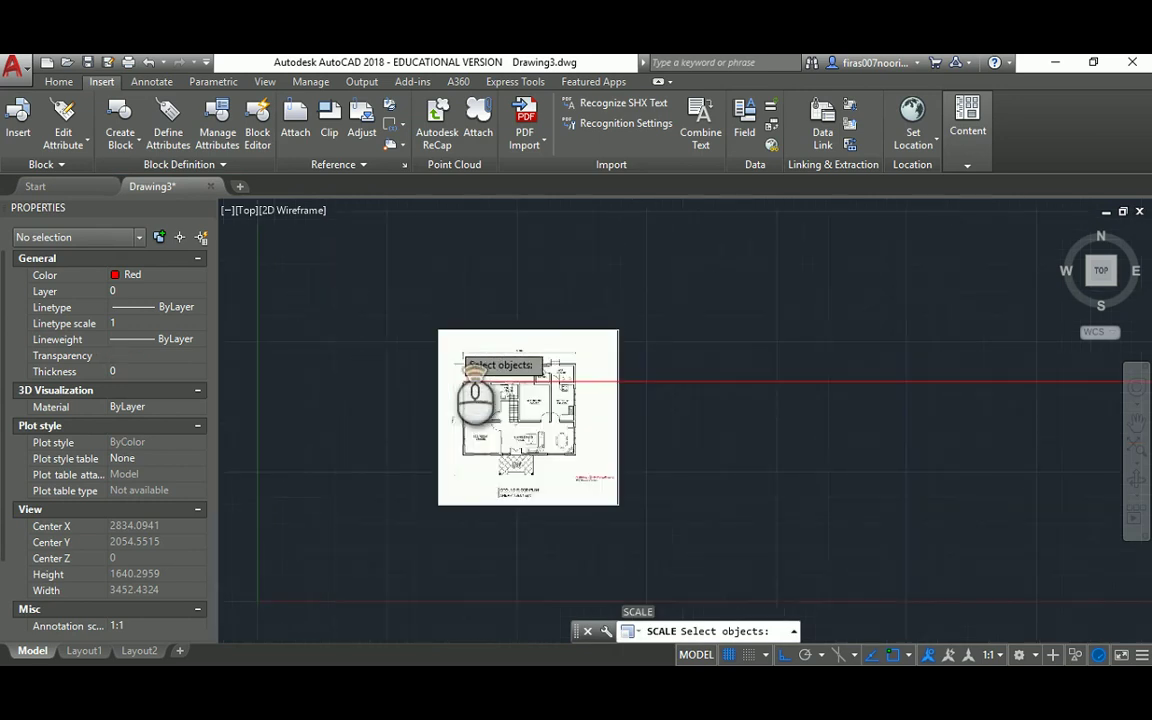
scroll(455, 345, up, 4)
click(444, 260)
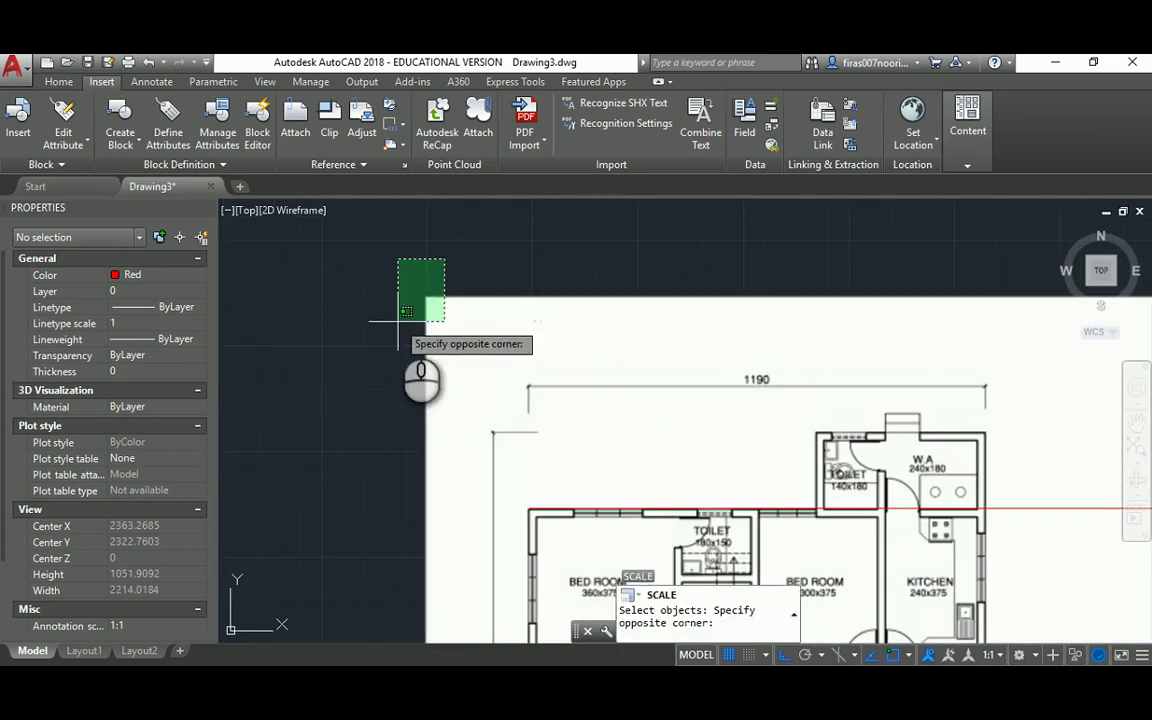
click(443, 257)
click(522, 319)
click(469, 366)
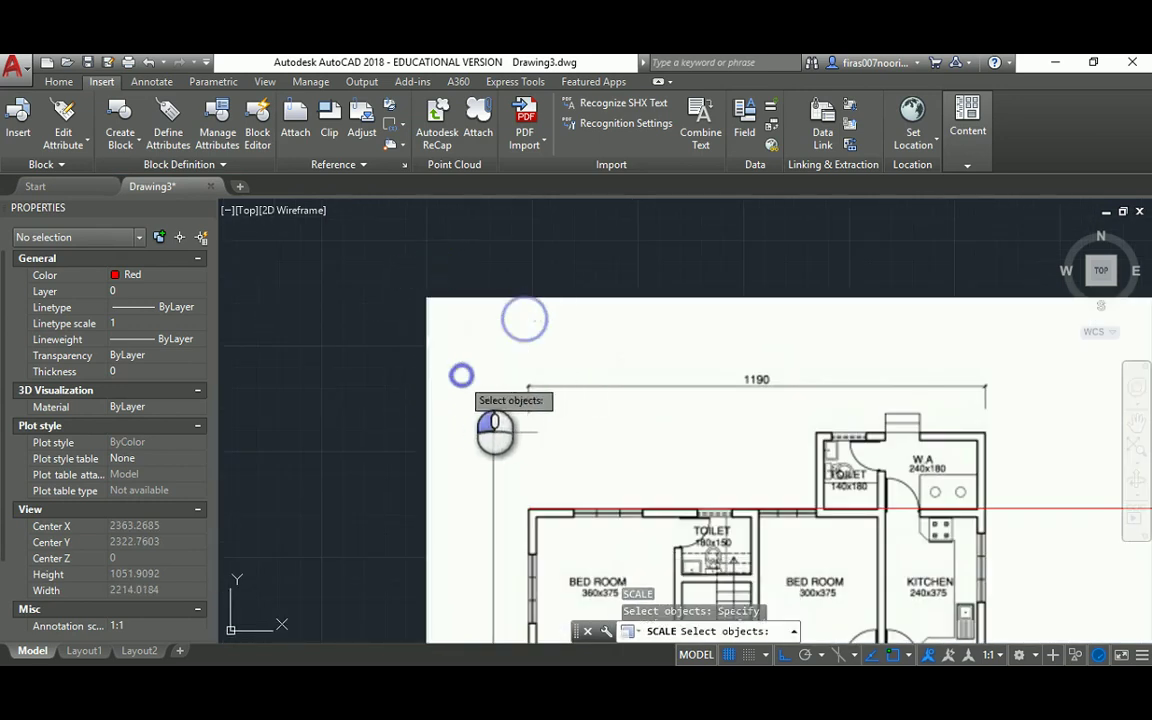
click(519, 341)
click(490, 370)
click(450, 262)
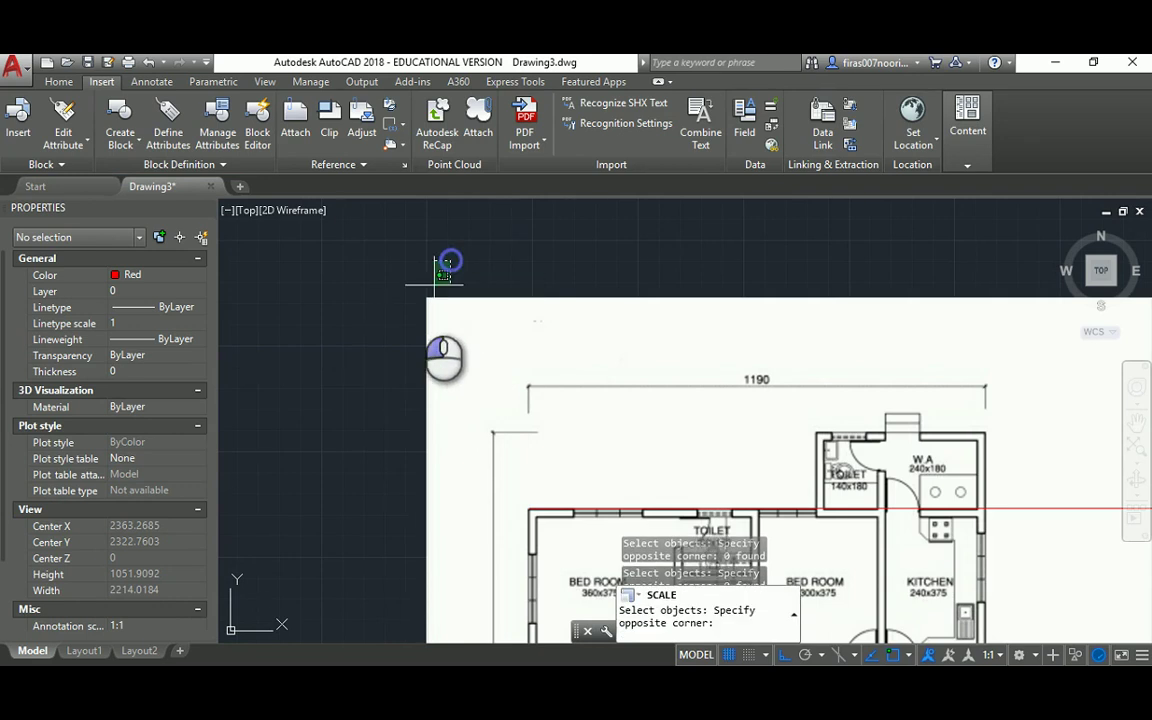
click(398, 325)
scroll(378, 285, down, 3)
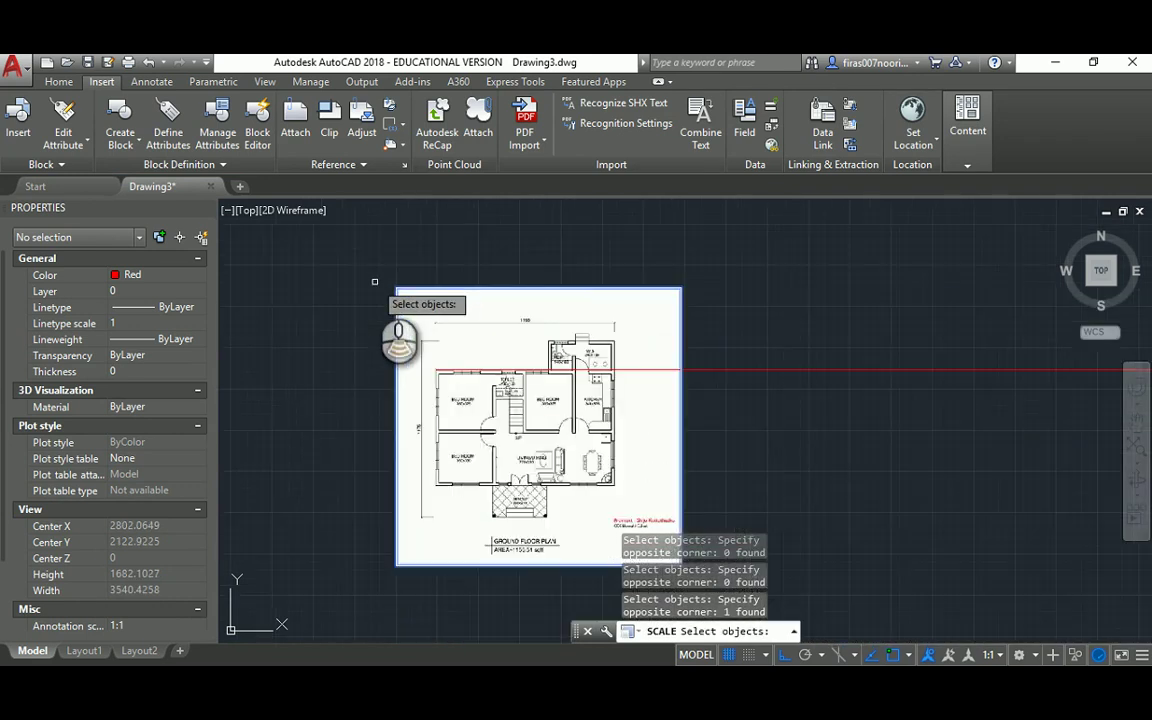
key(Return)
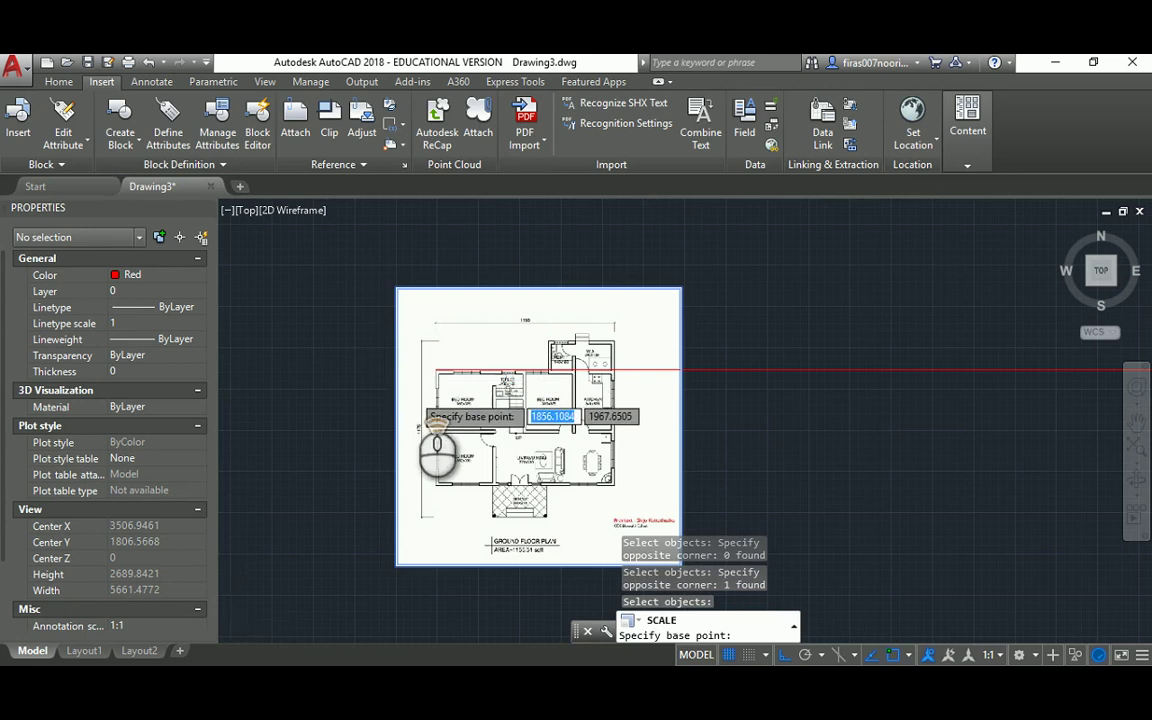
Set the scale base point at the red line's start on the plan's upper-left wall corner and choose the Reference option
scroll(446, 358, up, 2)
scroll(446, 356, up, 10)
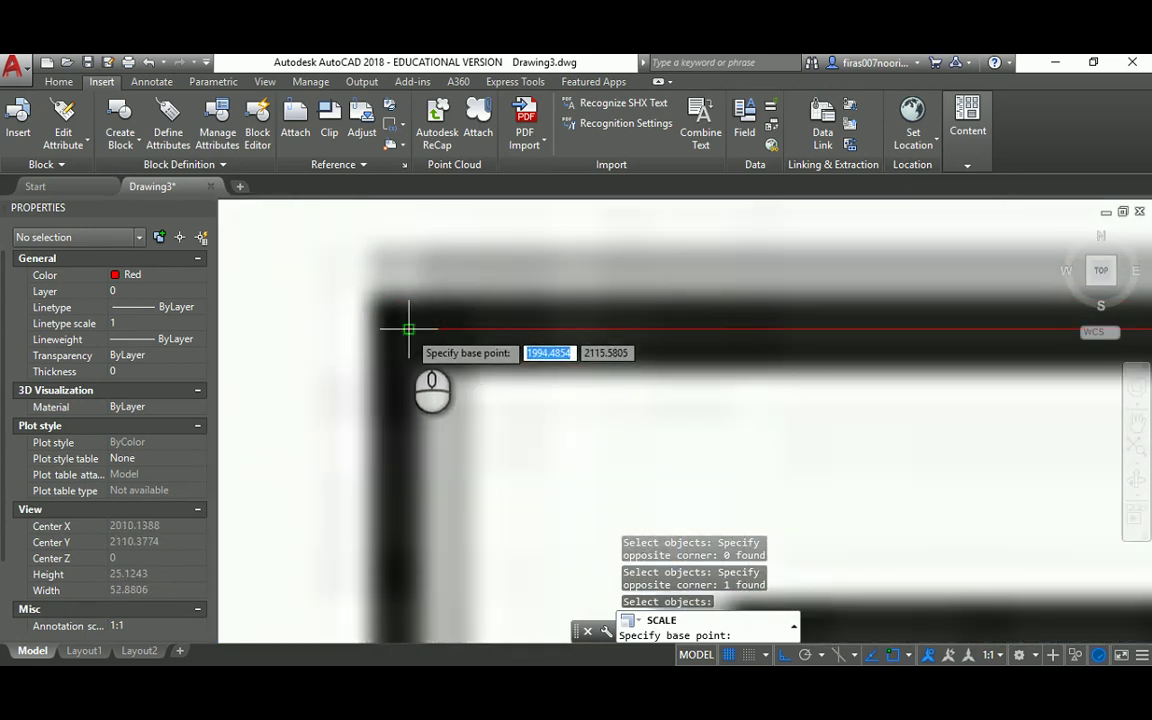
click(408, 328)
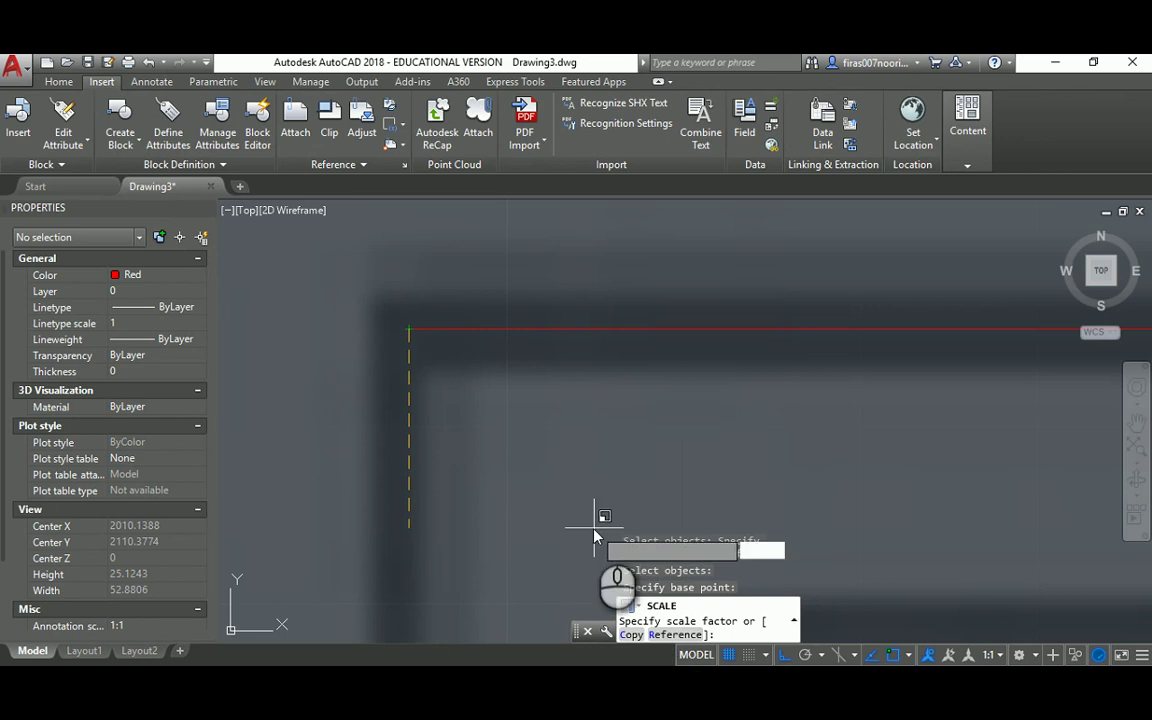
text(r)
key(Return)
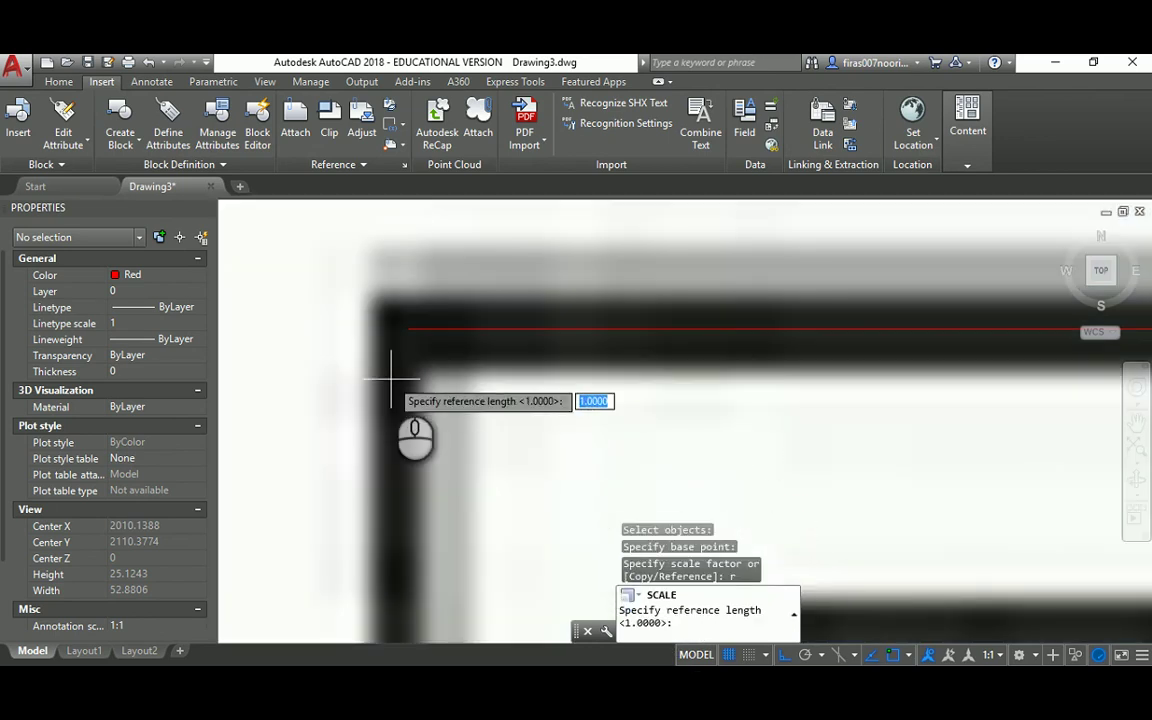
Define the reference length from the red line's start to the outer edge of the kitchen's right-hand wall
click(405, 328)
scroll(405, 330, down, 5)
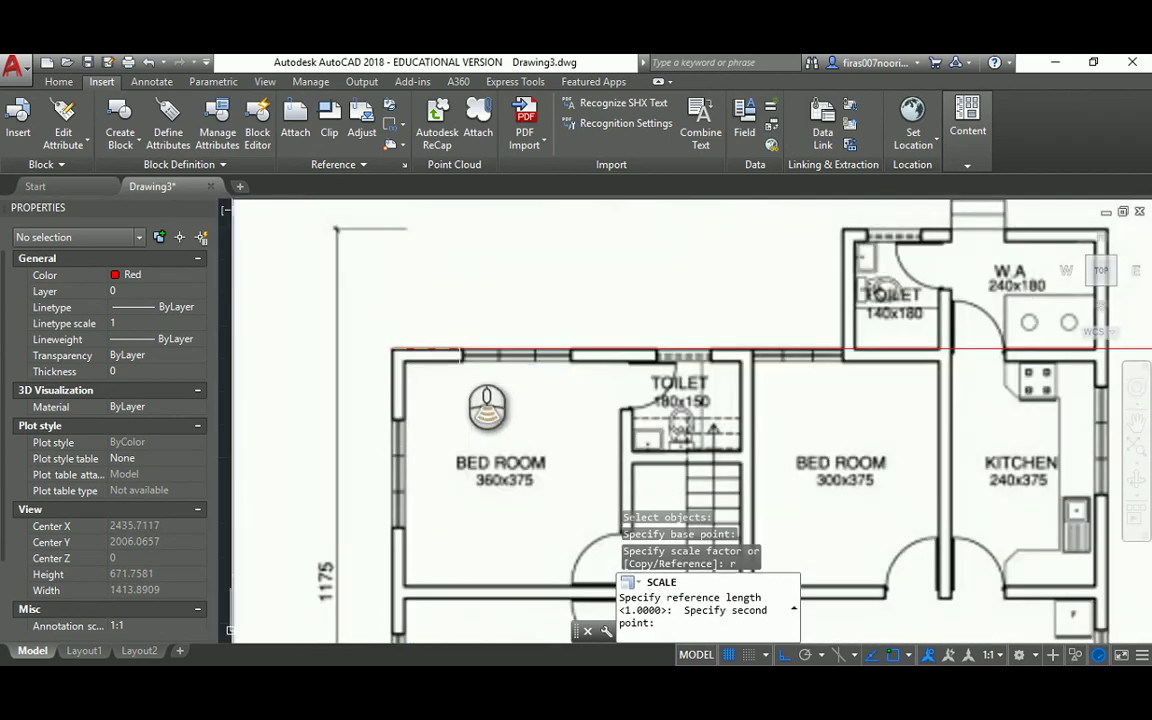
scroll(815, 378, up, 10)
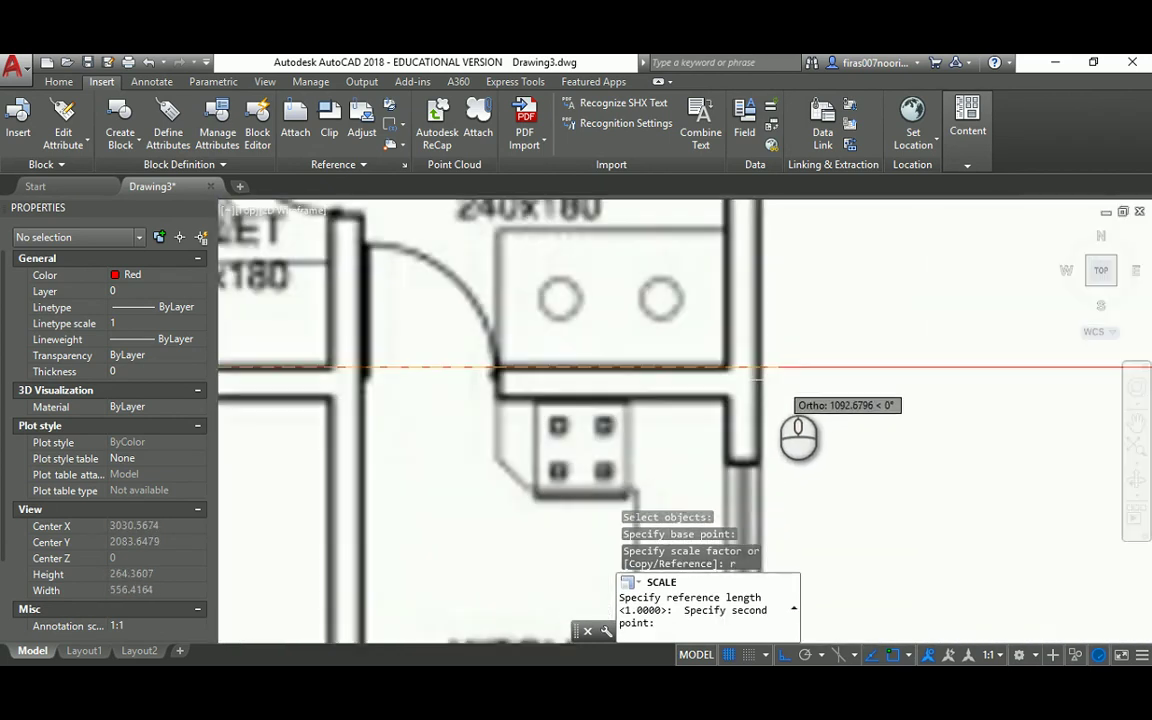
scroll(732, 350, up, 4)
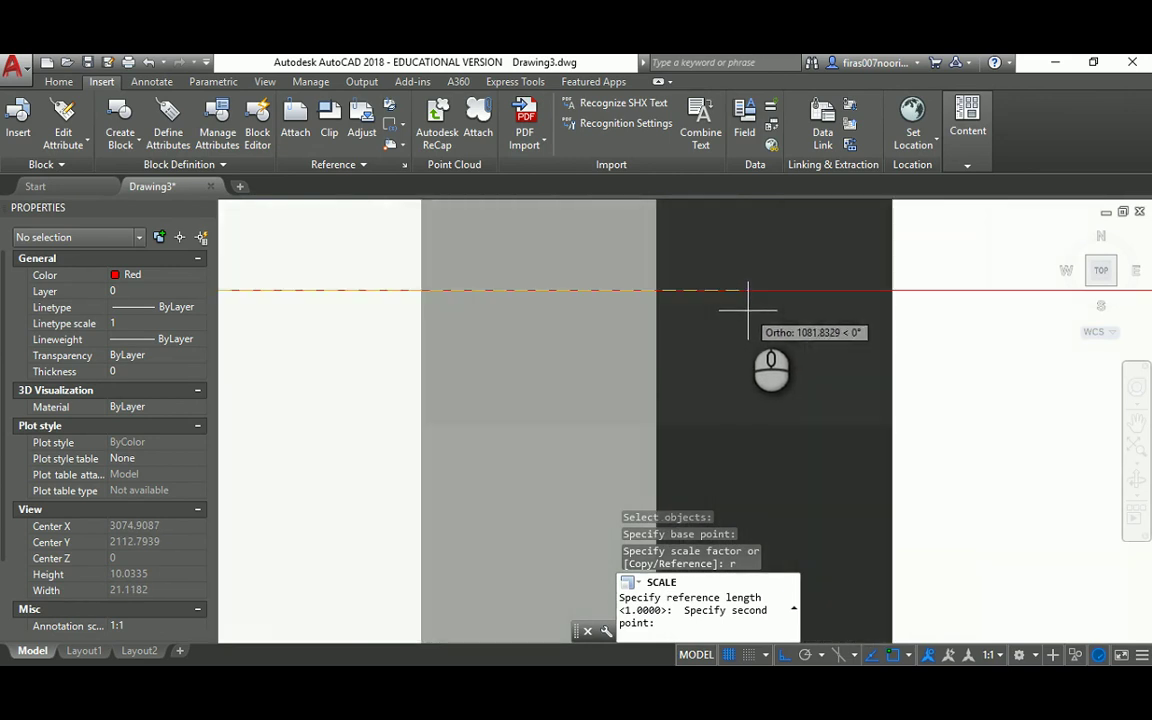
click(752, 314)
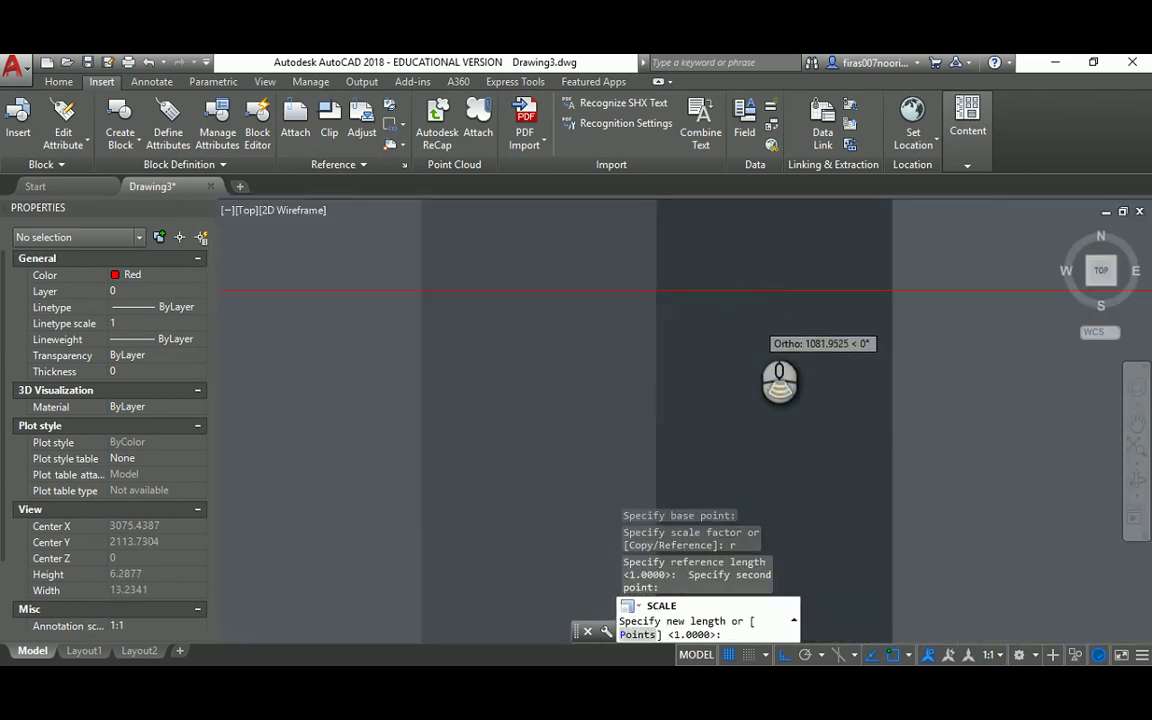
Set the new length by picking the far end of the red line, scaling the plan image to match it
scroll(754, 320, down, 8)
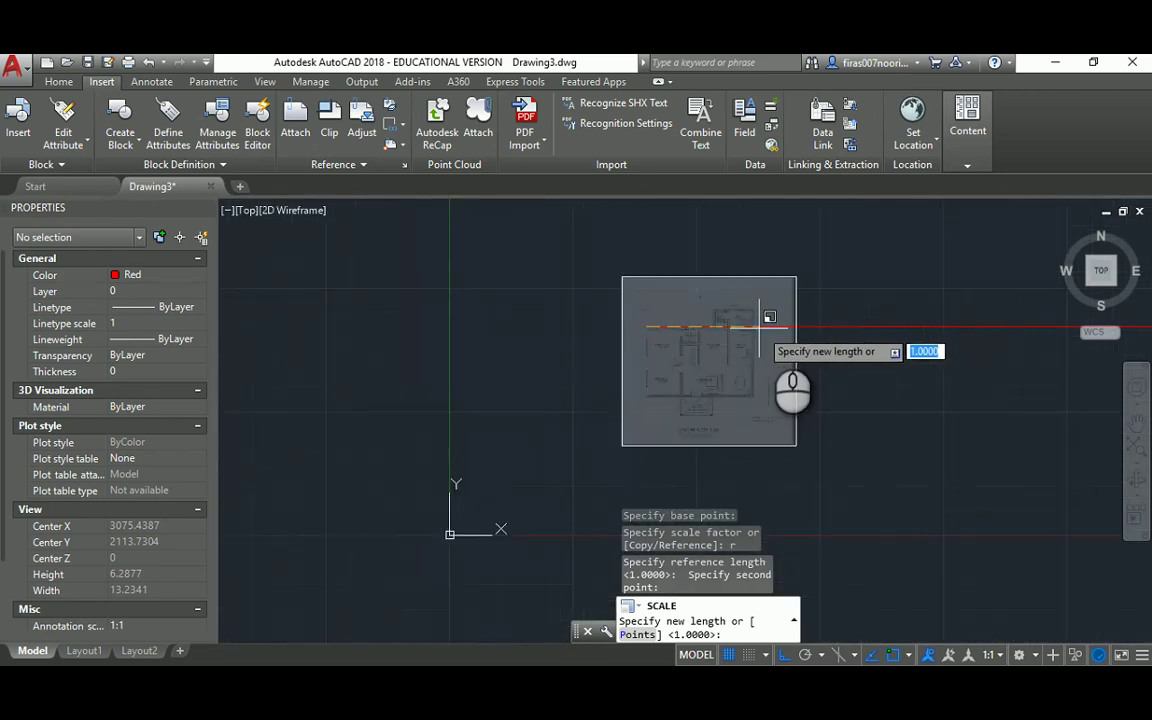
scroll(899, 369, down, 6)
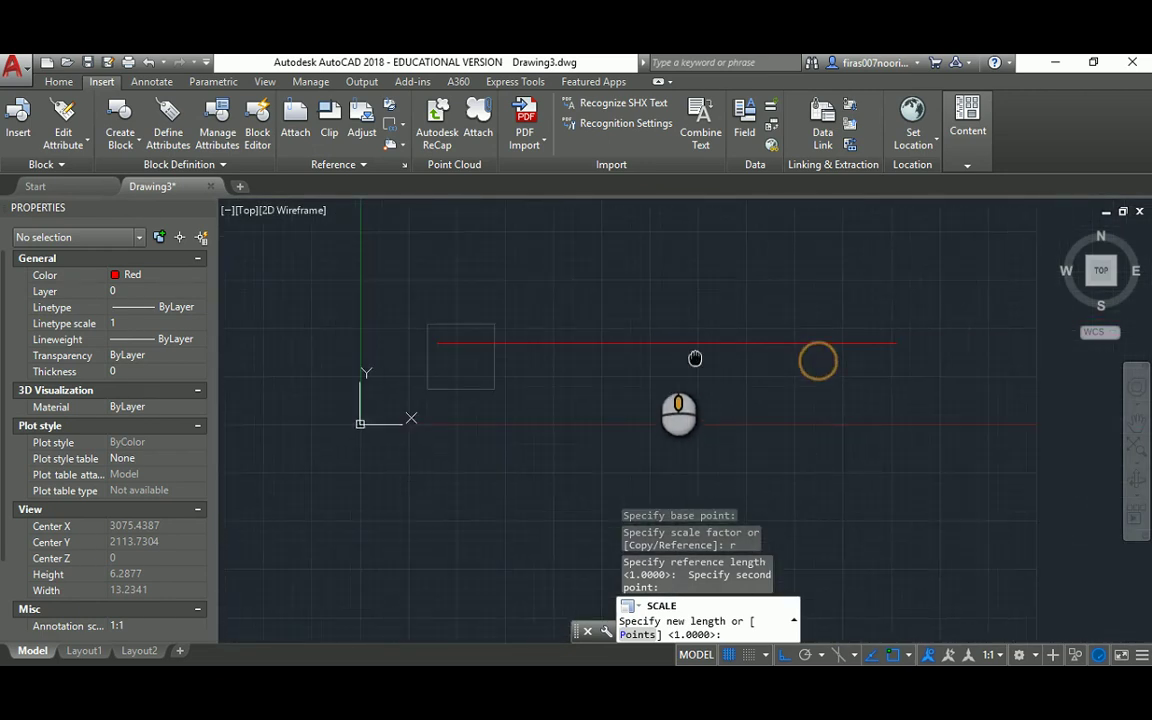
click(850, 340)
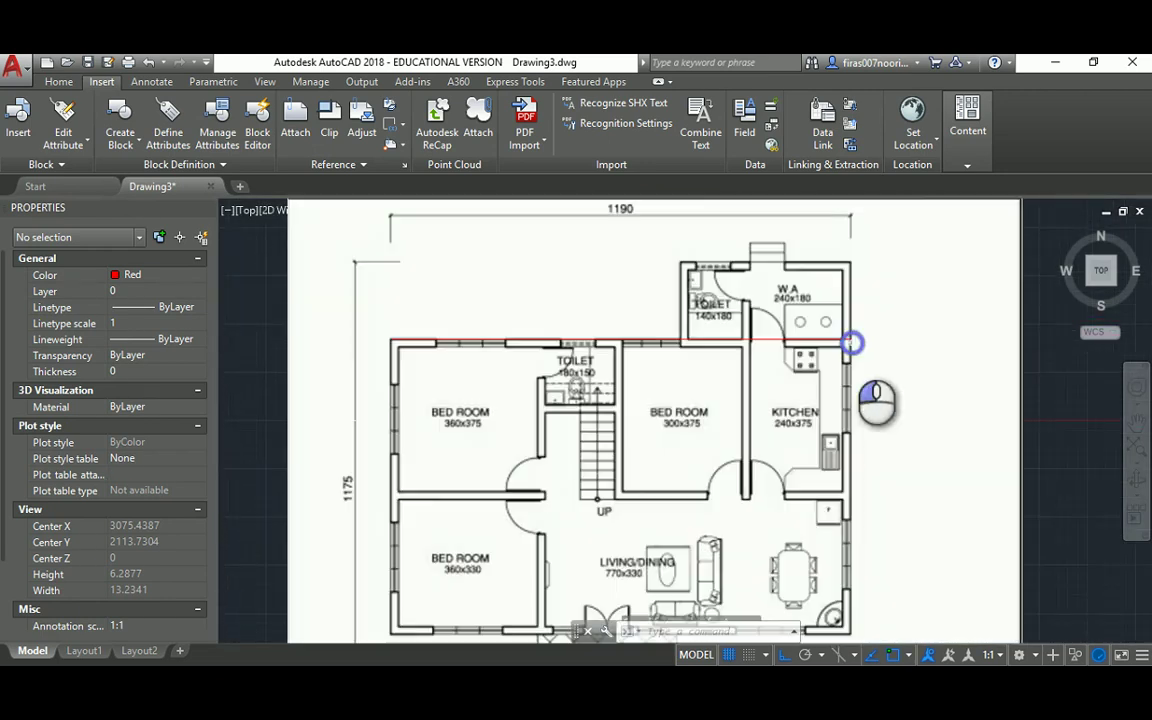
scroll(466, 352, up, 2)
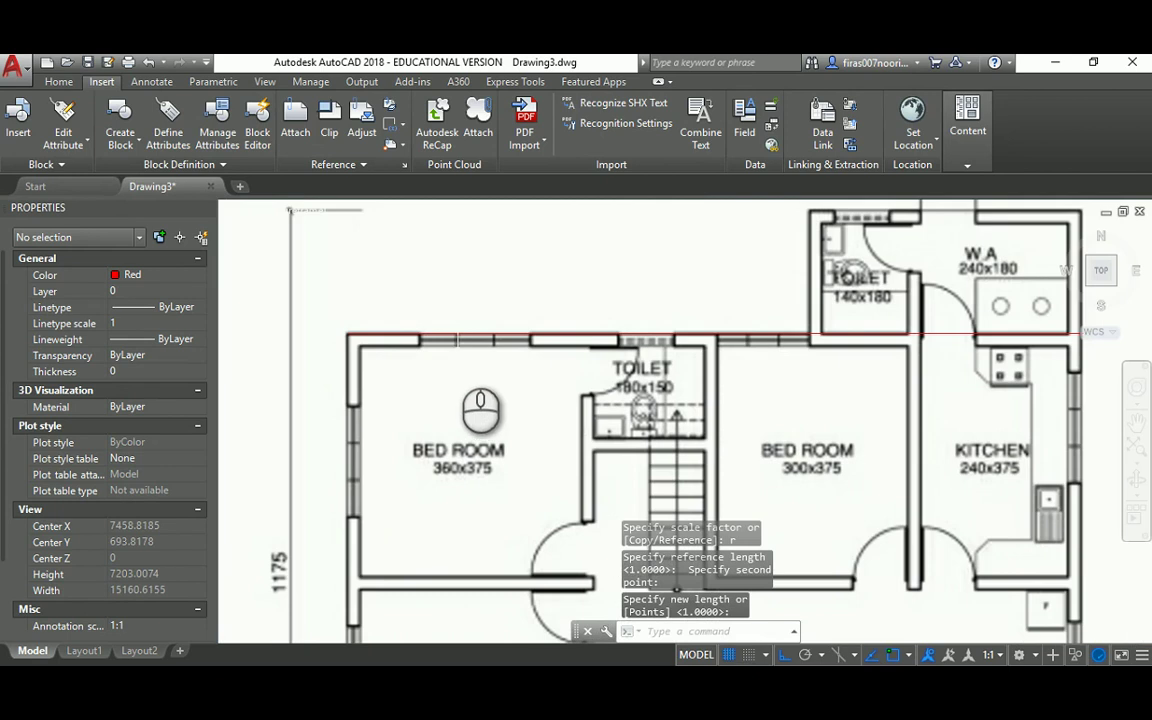
scroll(470, 412, down, 3)
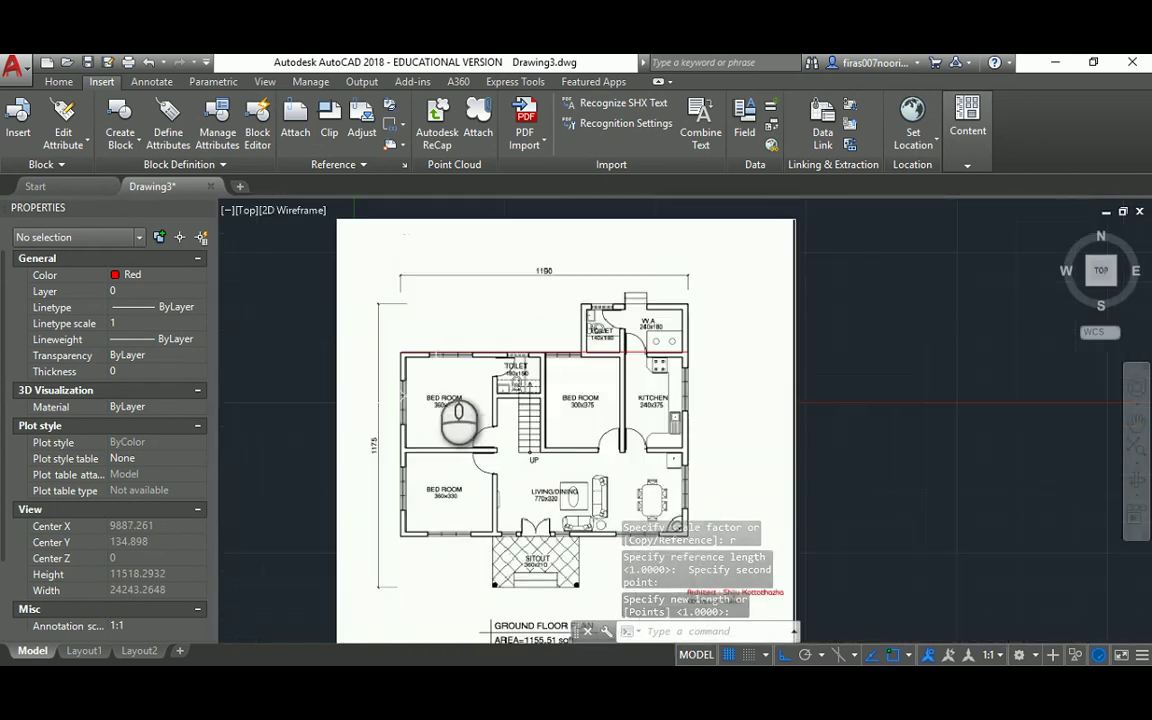
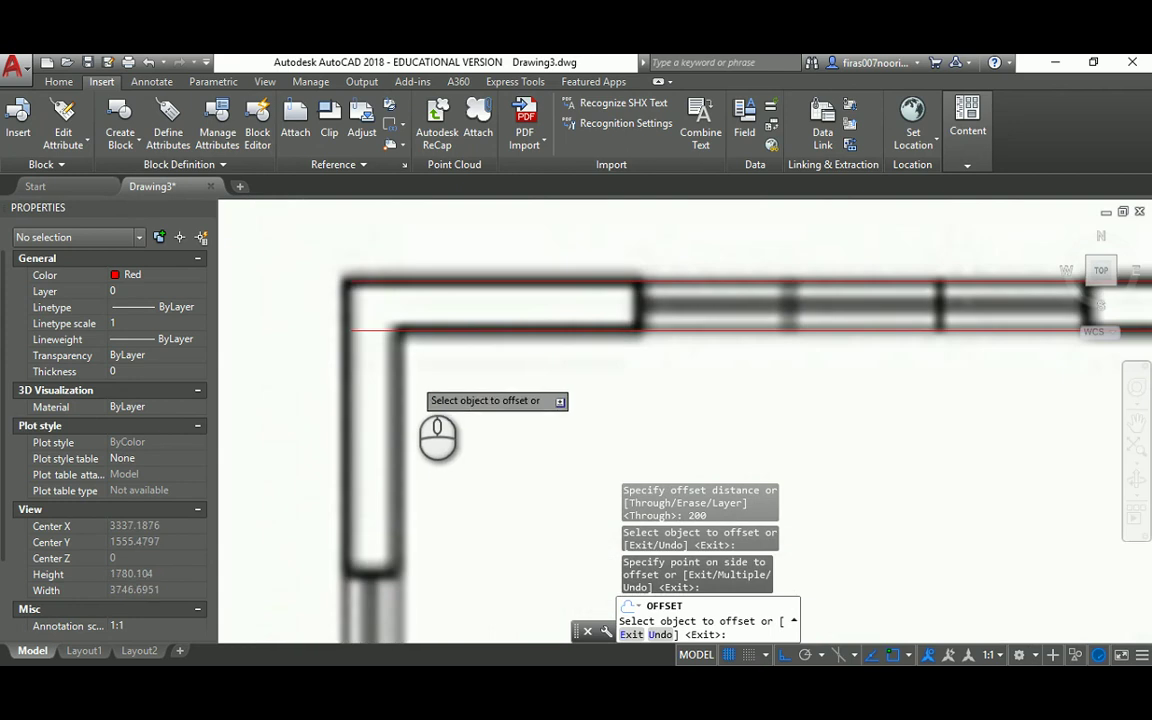
Offset the red line on the upper bedroom's inner top wall edge 3750 downward to the wall between the two left bedrooms
scroll(430, 370, down, 4)
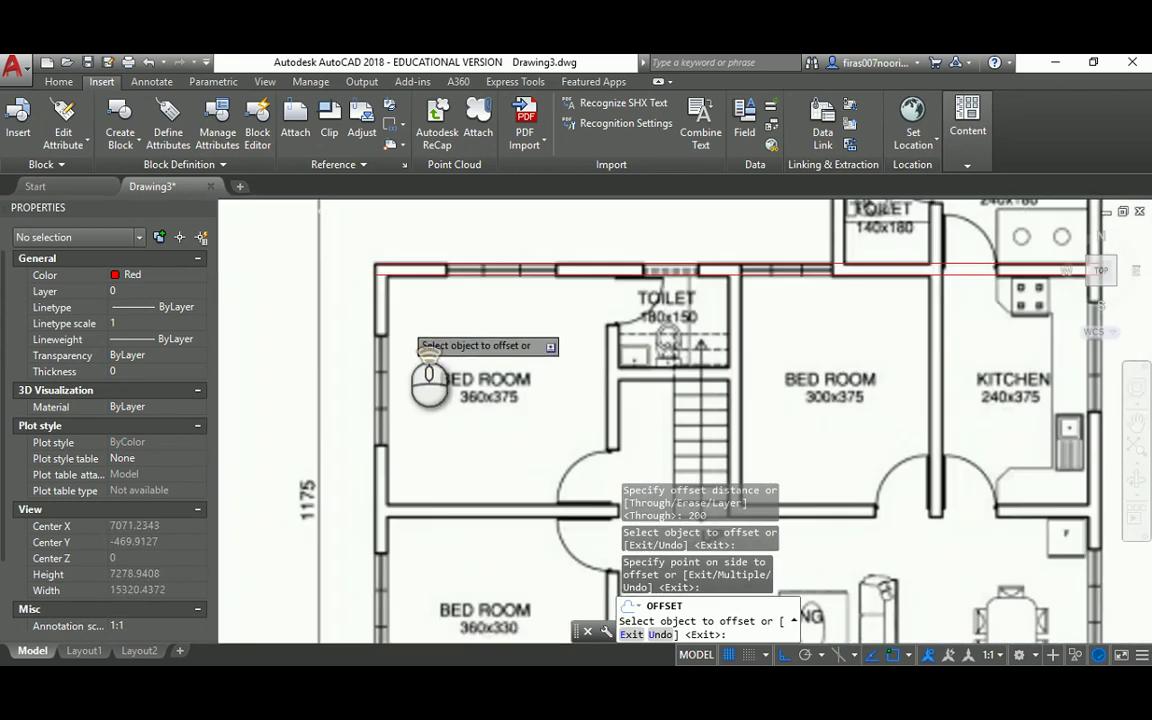
scroll(440, 400, up, 2)
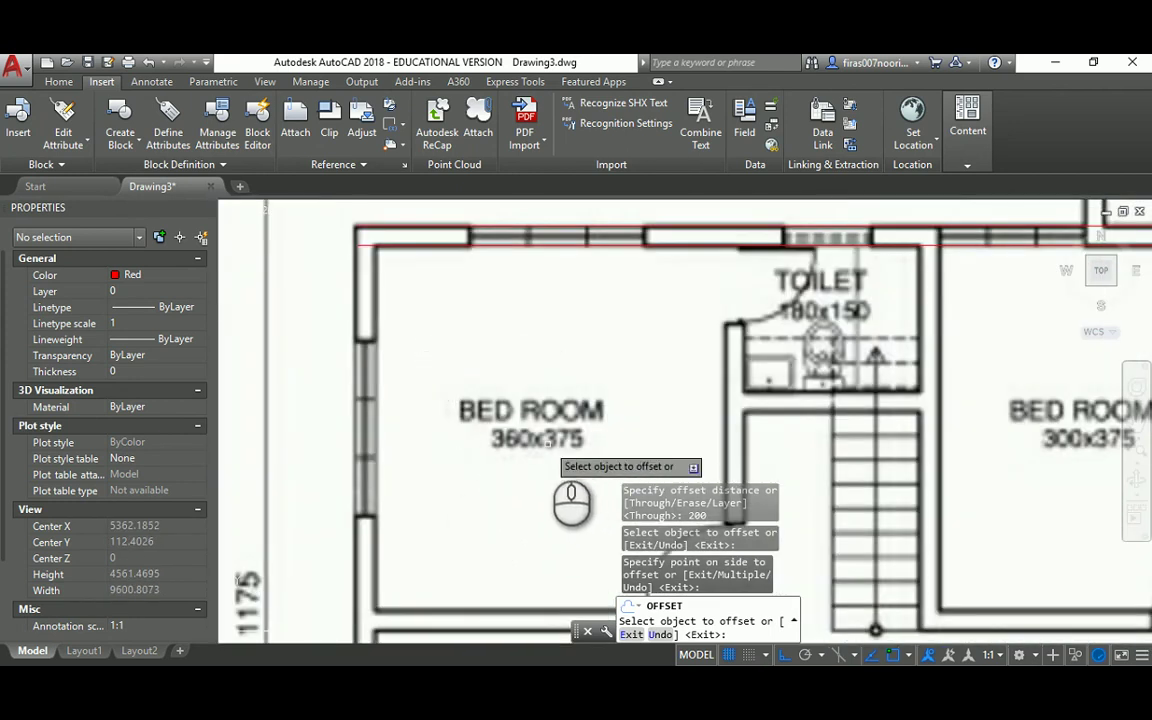
key(Escape)
key(Escape)
key(Escape)
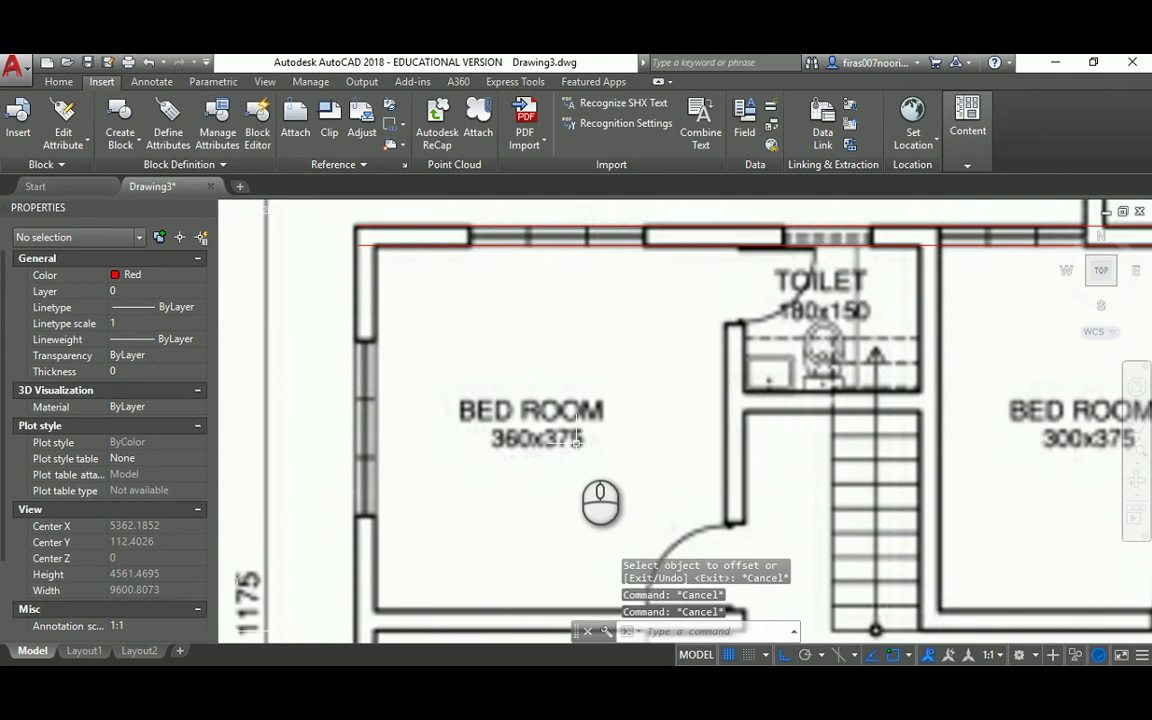
text(o)
key(Return)
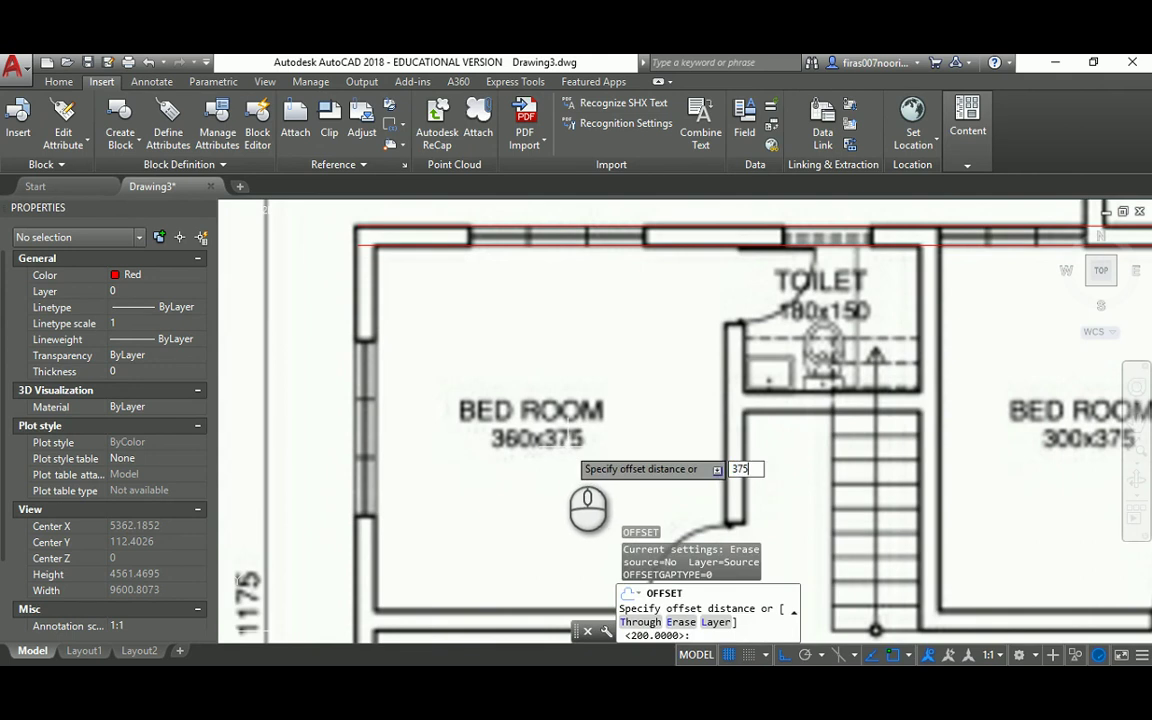
key(Return)
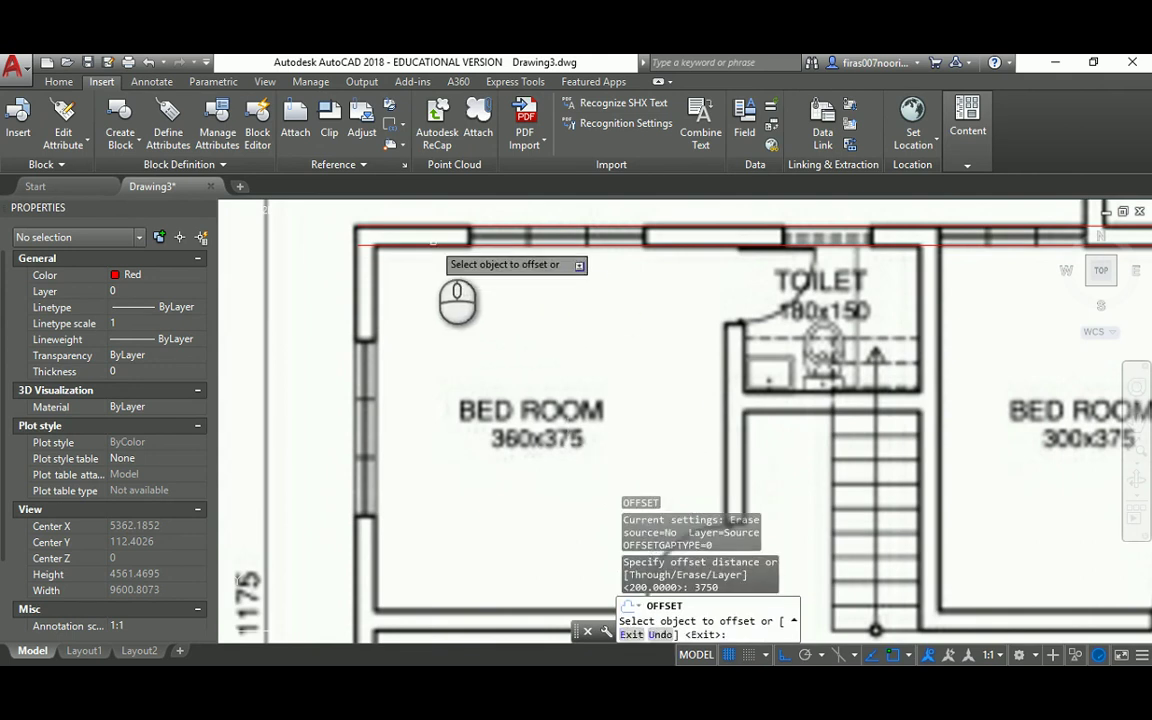
click(432, 243)
click(460, 465)
scroll(450, 527, up, 3)
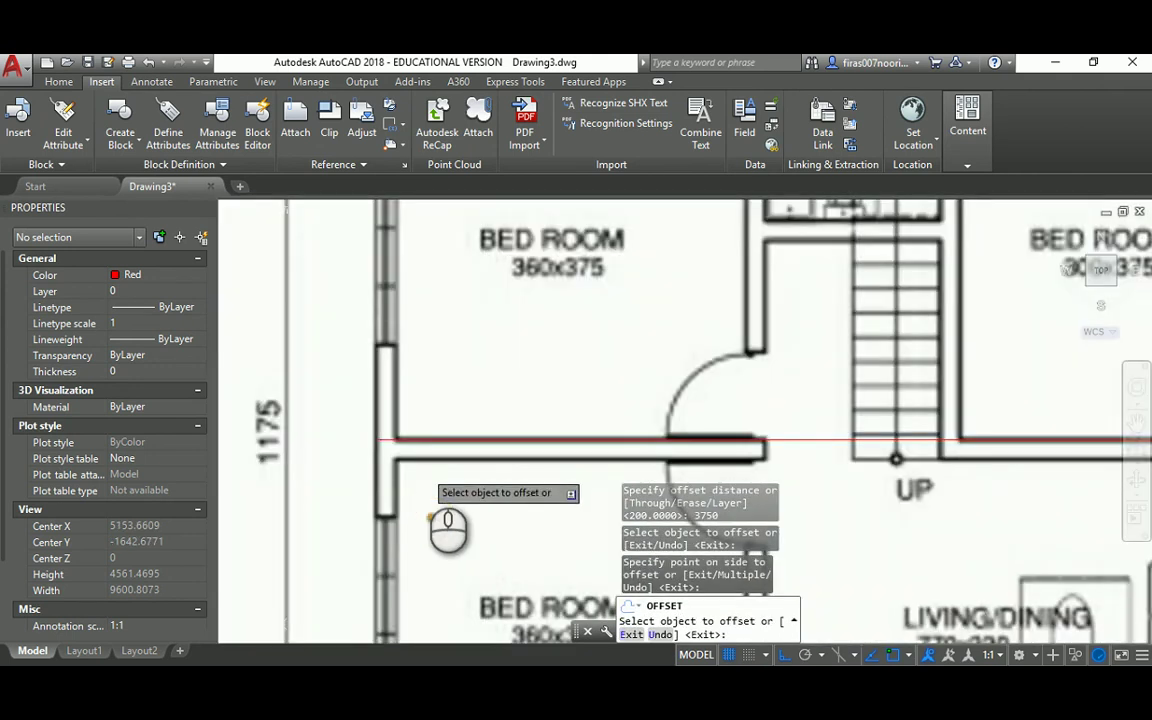
key(Escape)
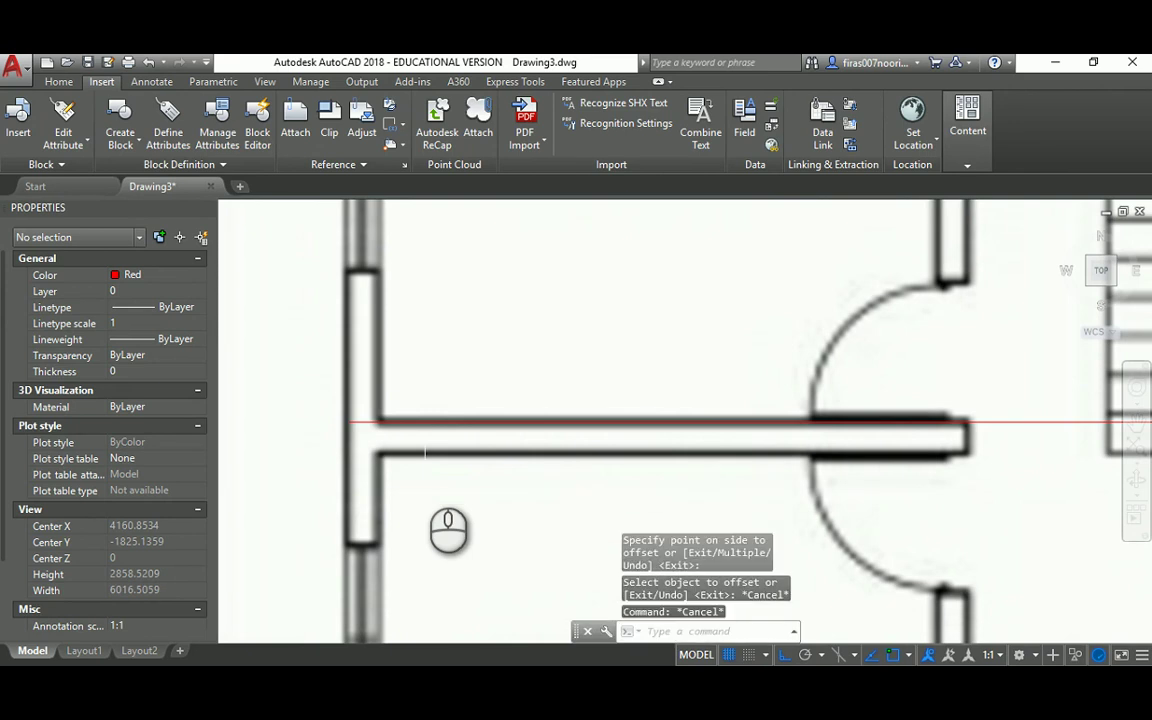
Offset the upper edge line of the wall between the two left bedrooms 200 downward for the wall thickness
key(Return)
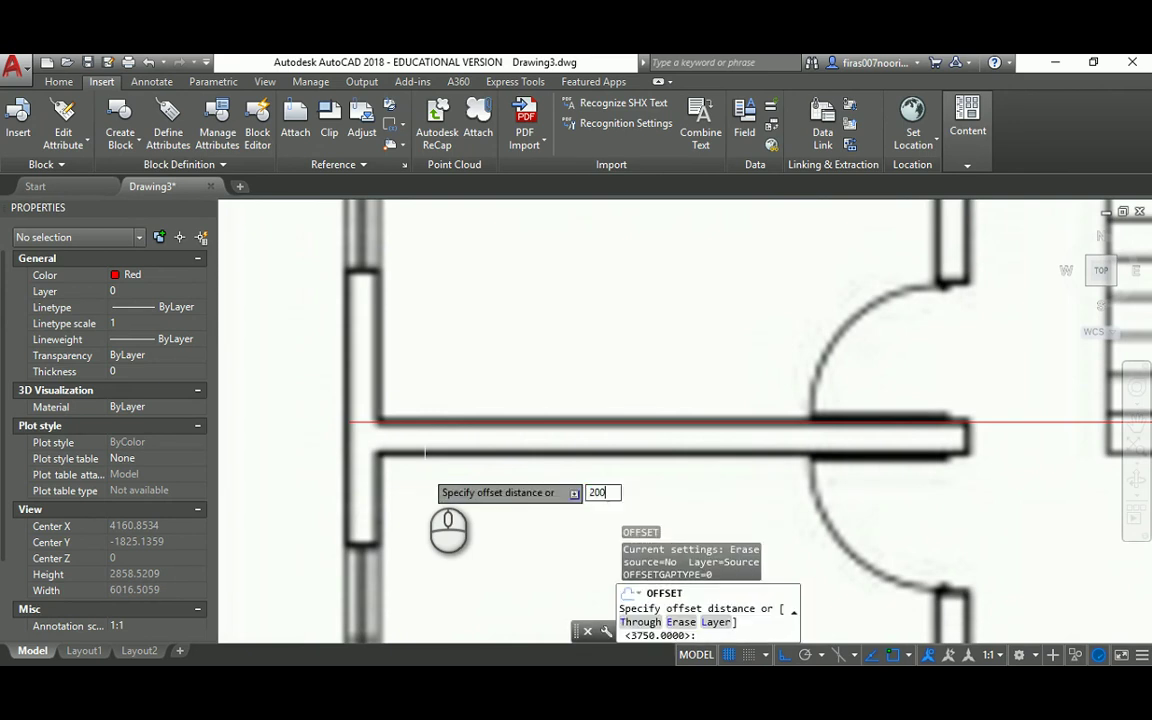
key(Return)
click(455, 420)
click(452, 458)
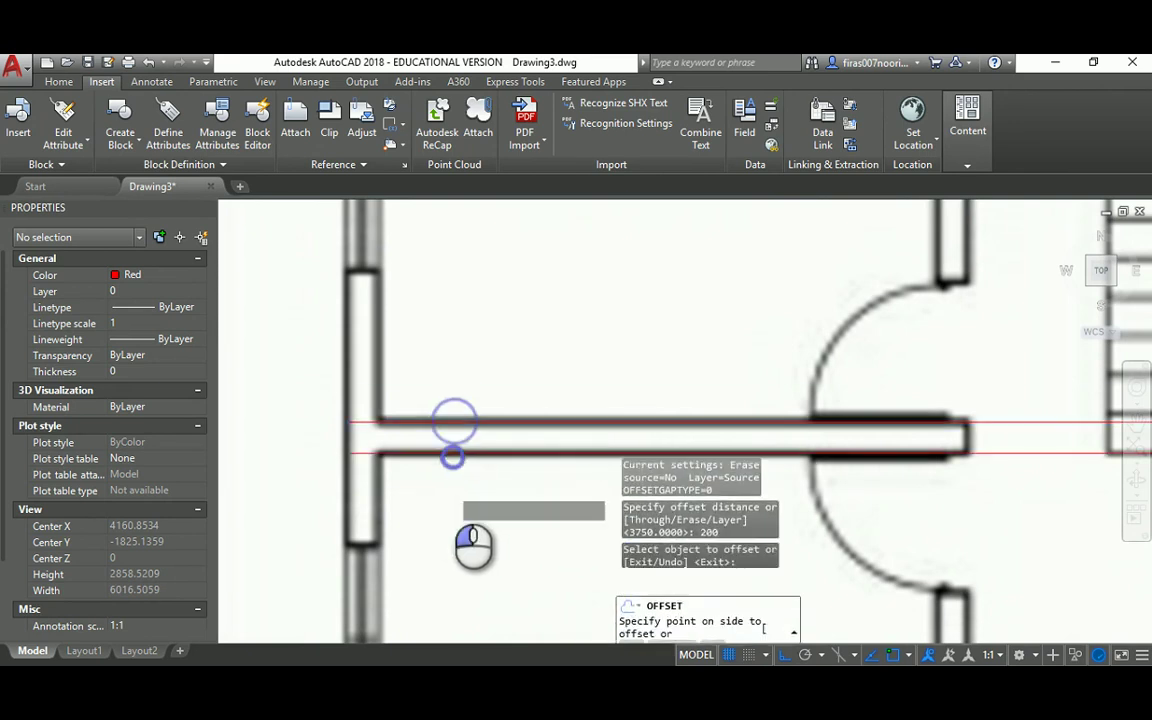
scroll(452, 470, down, 5)
key(Escape)
key(Escape)
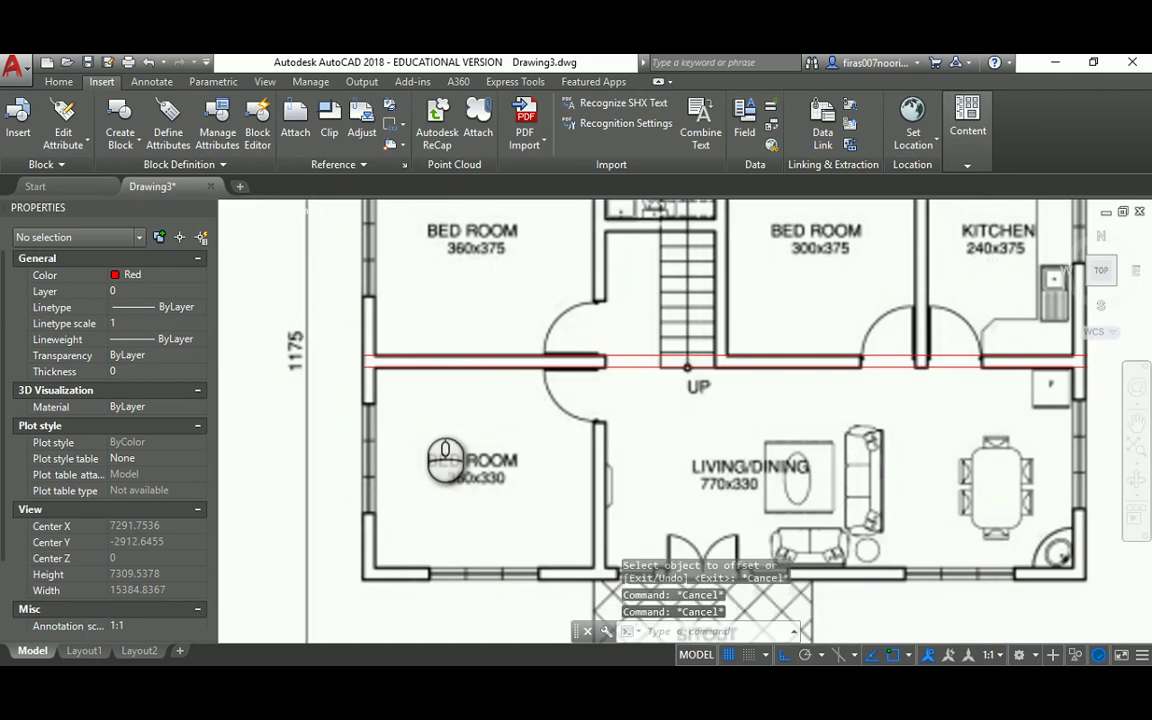
Offset the lower edge line of the wall between the left bedrooms 3300 downward to the lower bedroom's bottom wall
key(Return)
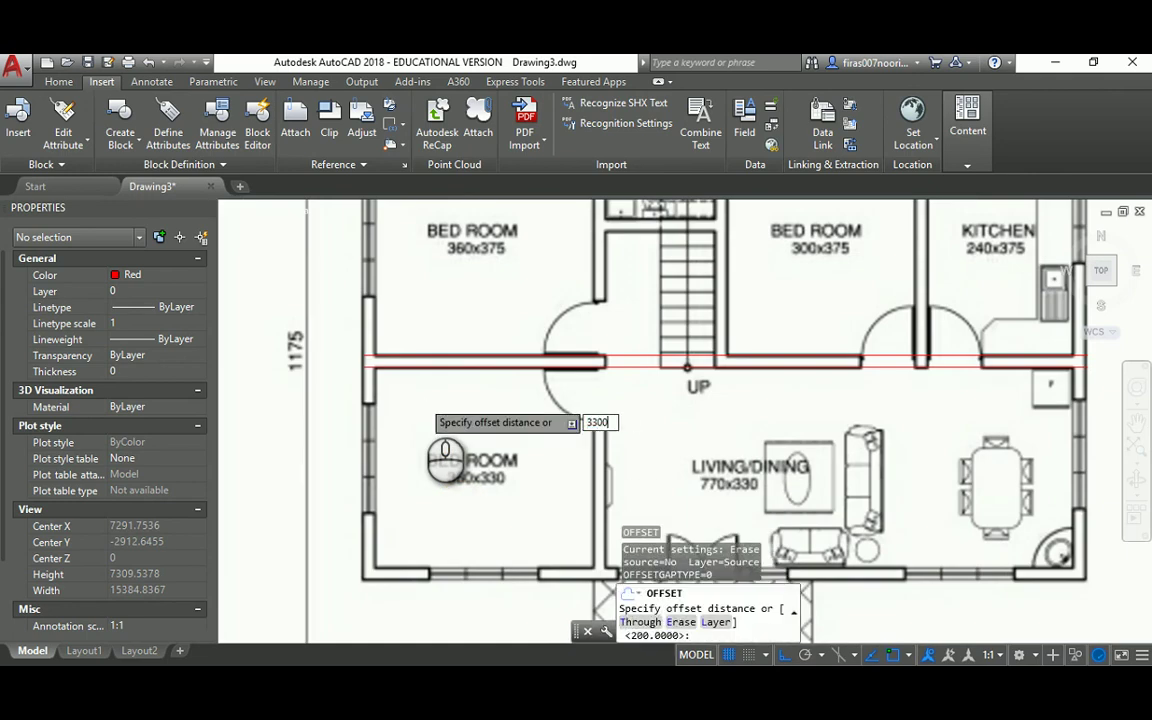
key(Return)
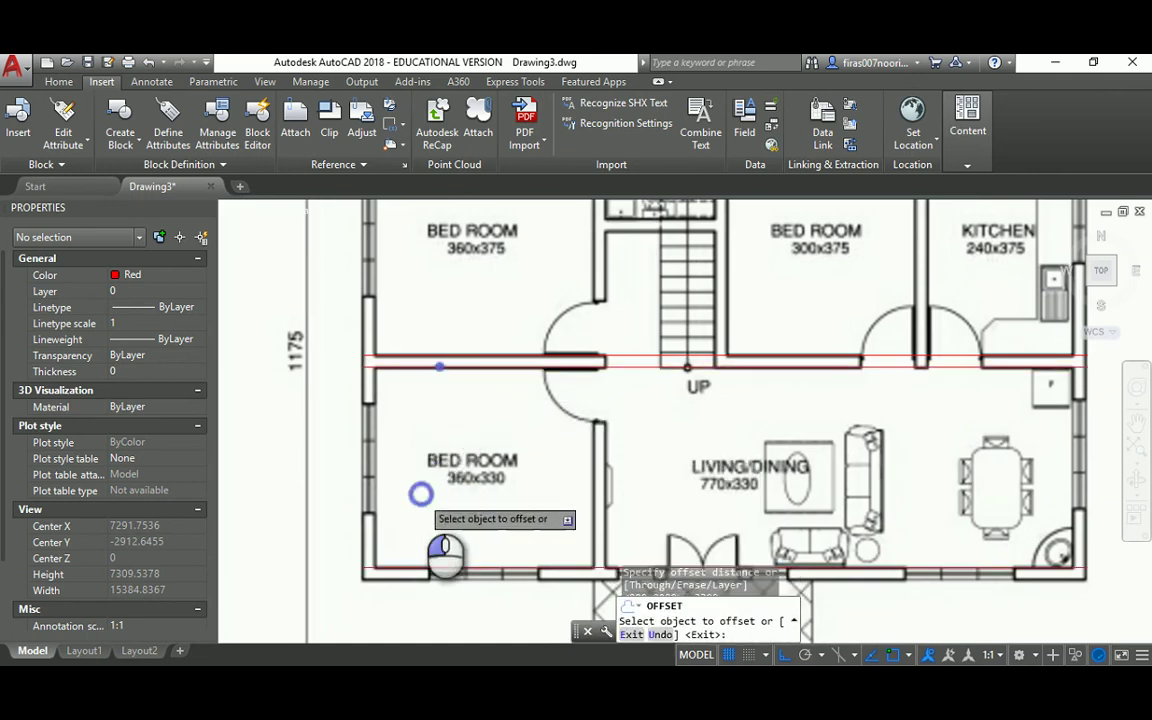
middle_drag(424, 545, 417, 523)
click(425, 547)
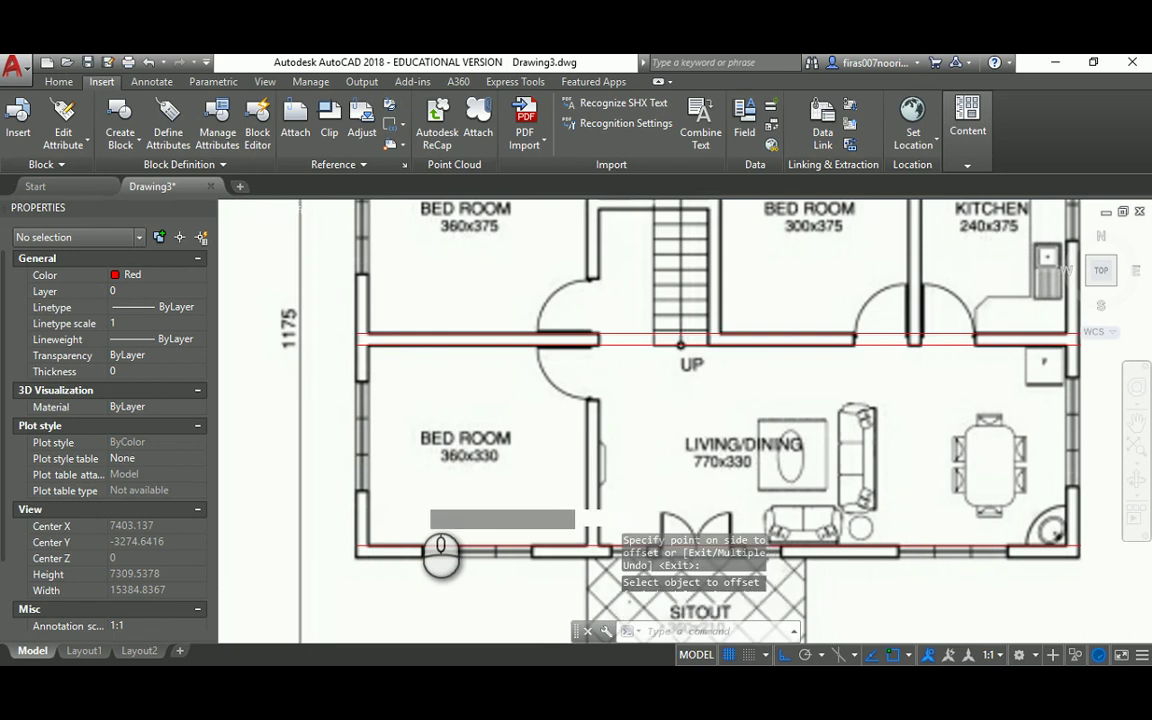
key(Return)
Offset the inner line of the lower bedroom's bottom wall 200 downward to form the outer wall edge
key(Return)
text(200)
key(Return)
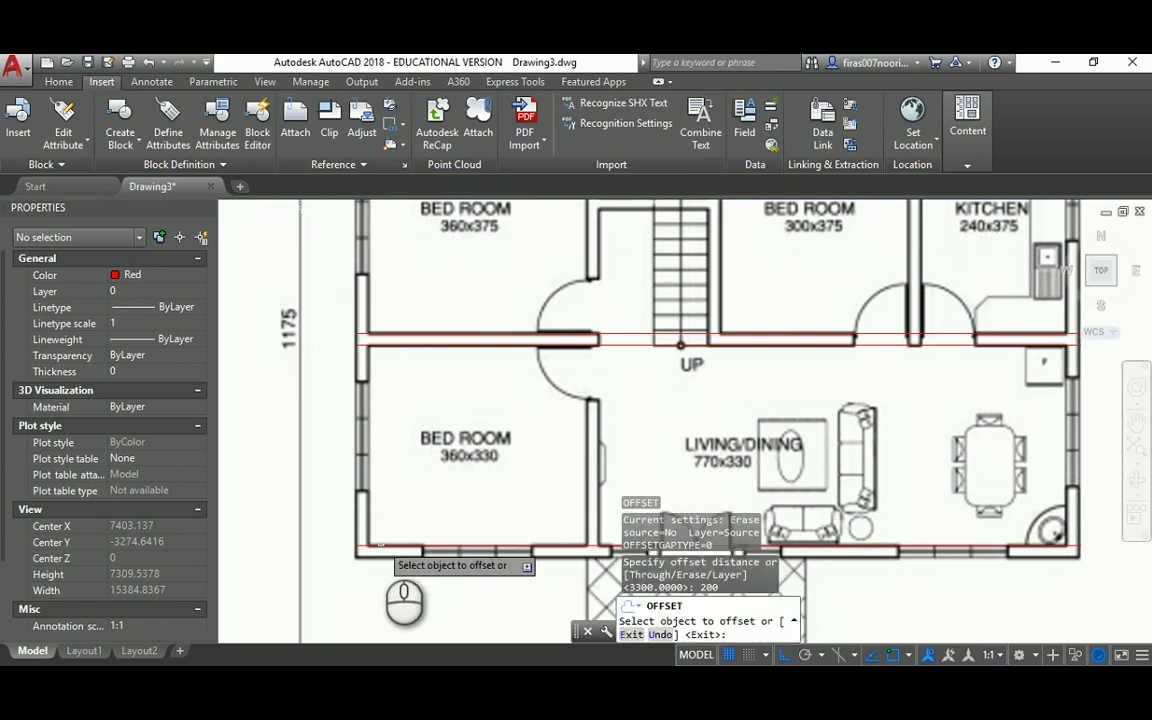
click(378, 548)
click(375, 577)
scroll(362, 465, down, 5)
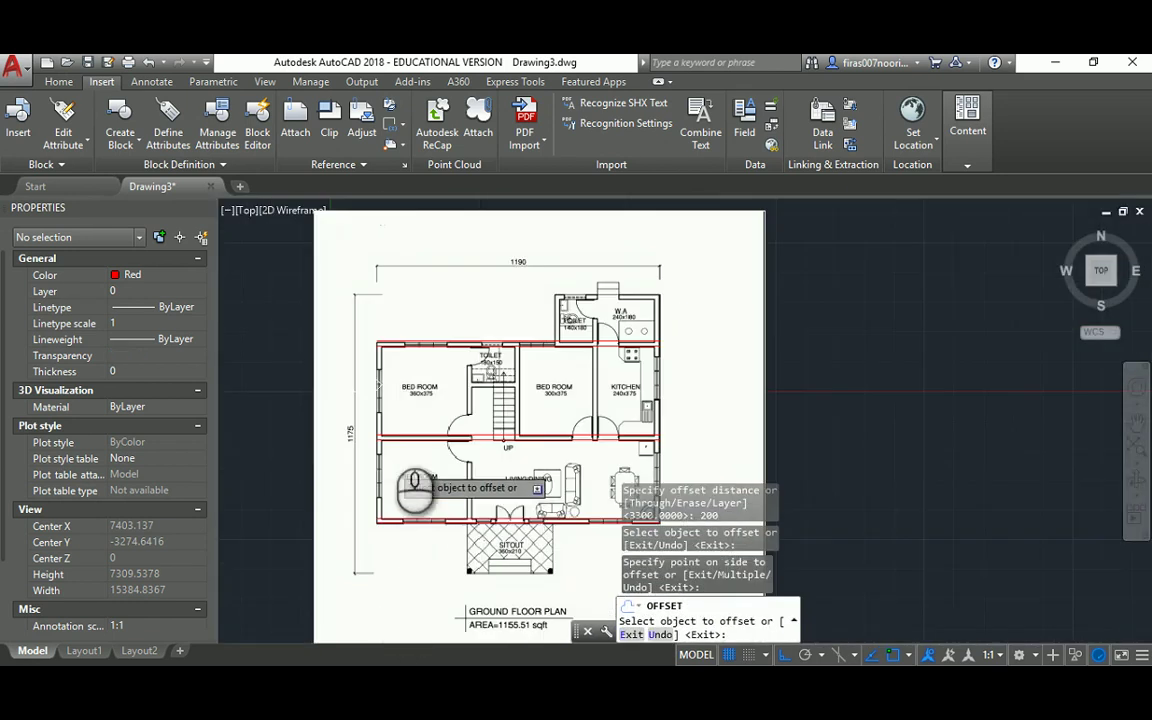
scroll(378, 384, up, 3)
key(Escape)
Draw a vertical line along the plan's left outer wall, from its upper-left corner down to the lower-left corner
text(l)
key(Return)
scroll(380, 360, up, 6)
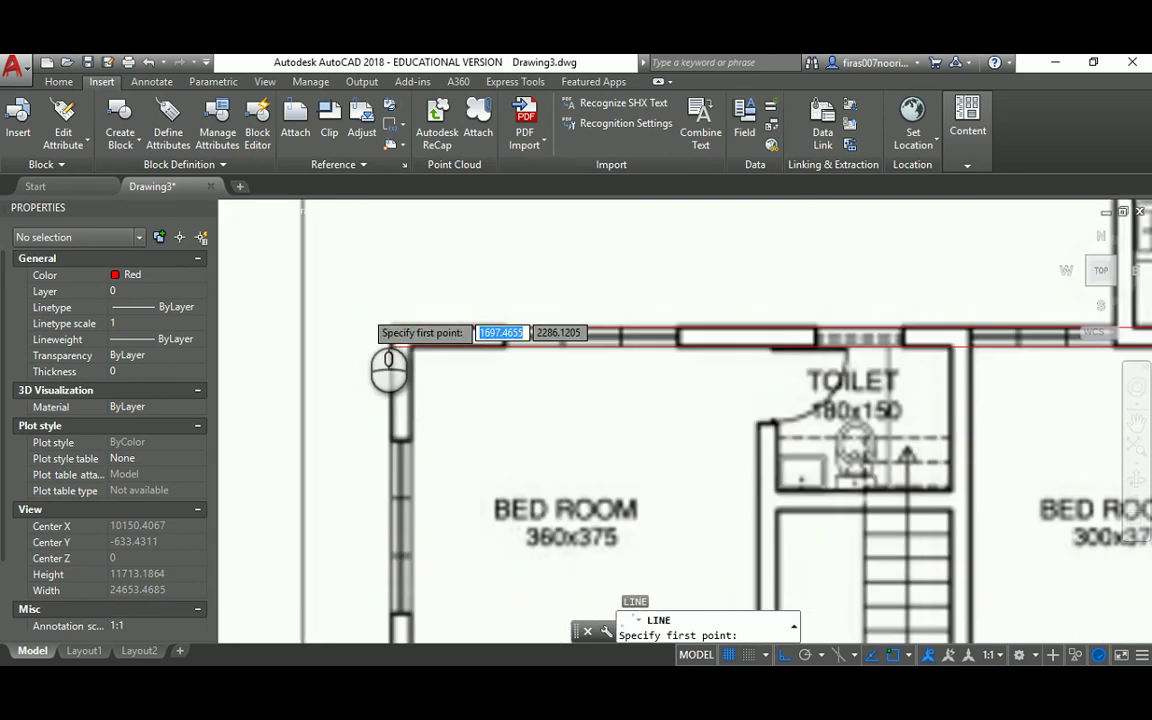
click(409, 338)
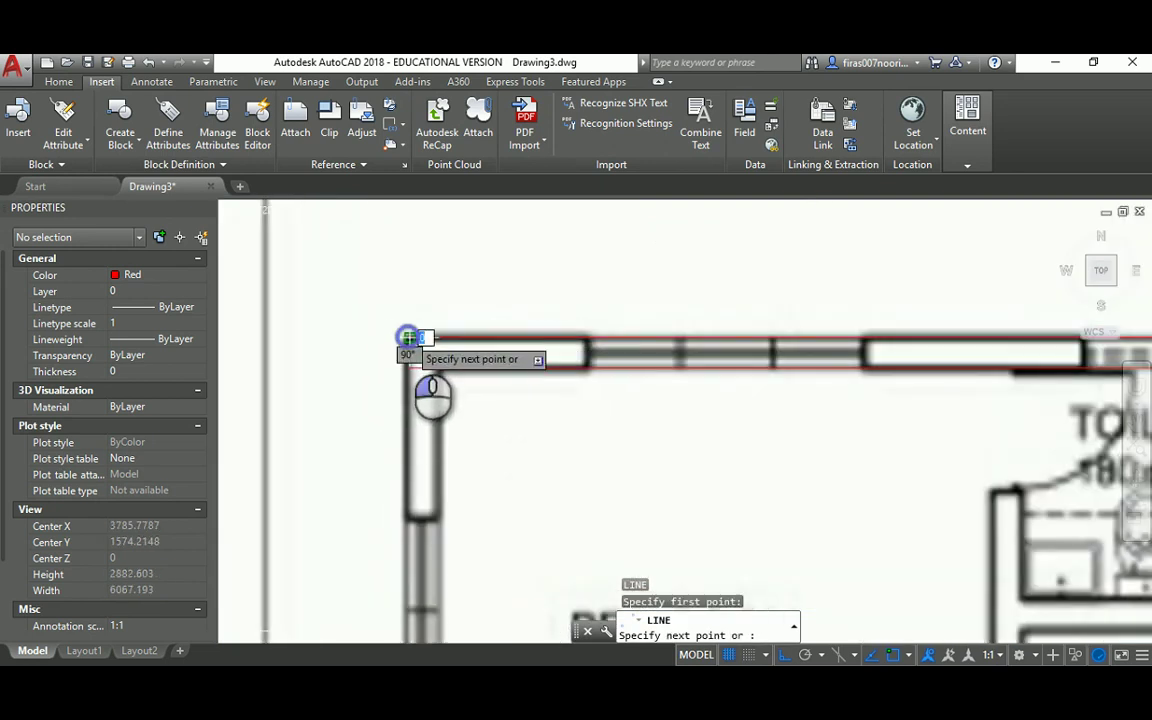
scroll(406, 336, down, 4)
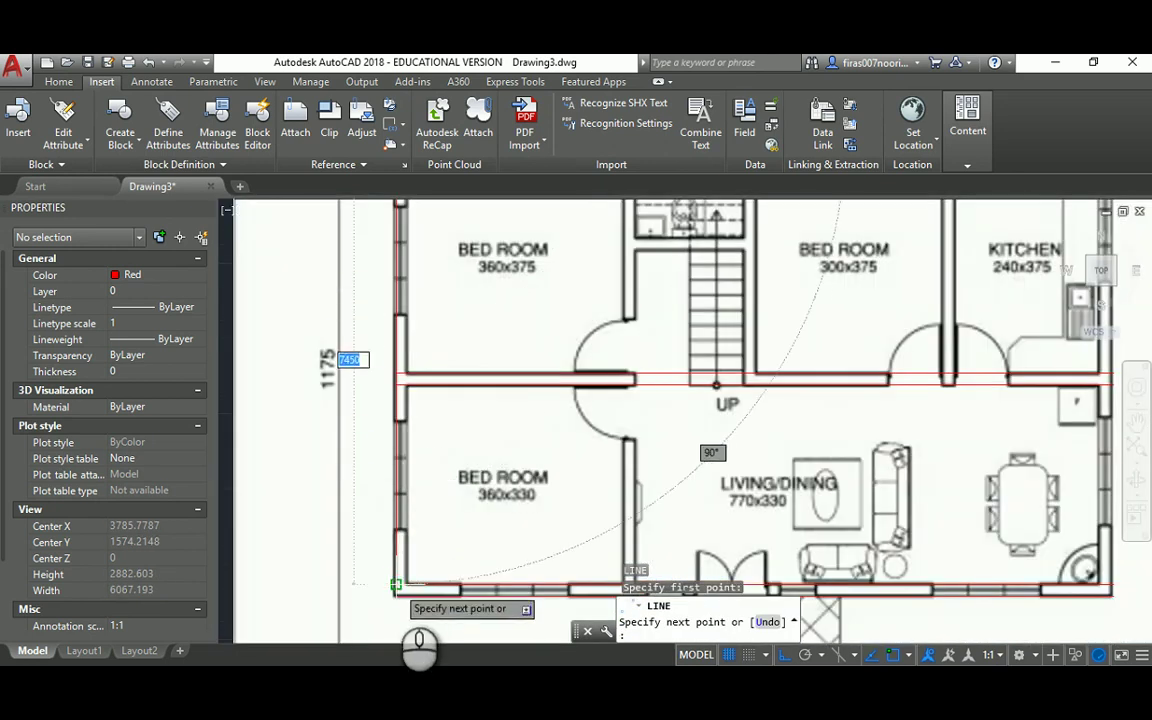
key(Escape)
key(Escape)
key(Escape)
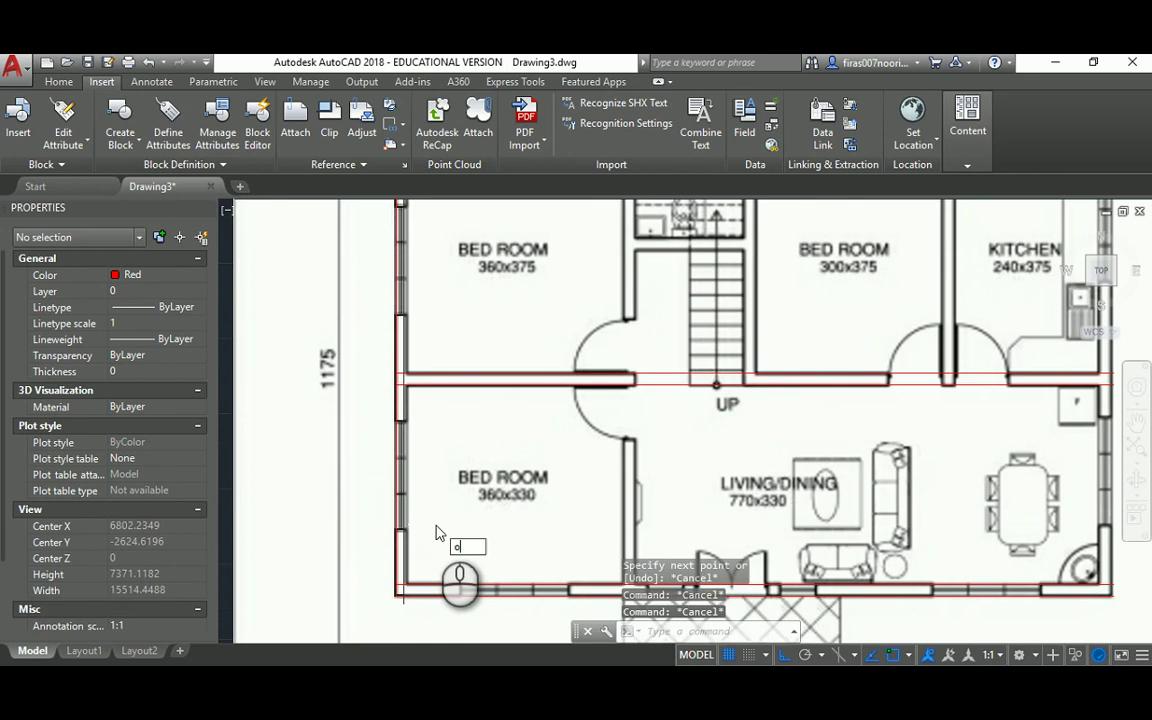
Offset the vertical left outer wall line 200 inward to form the inner edge of the bedrooms' left wall
text(o)
key(Return)
key(Return)
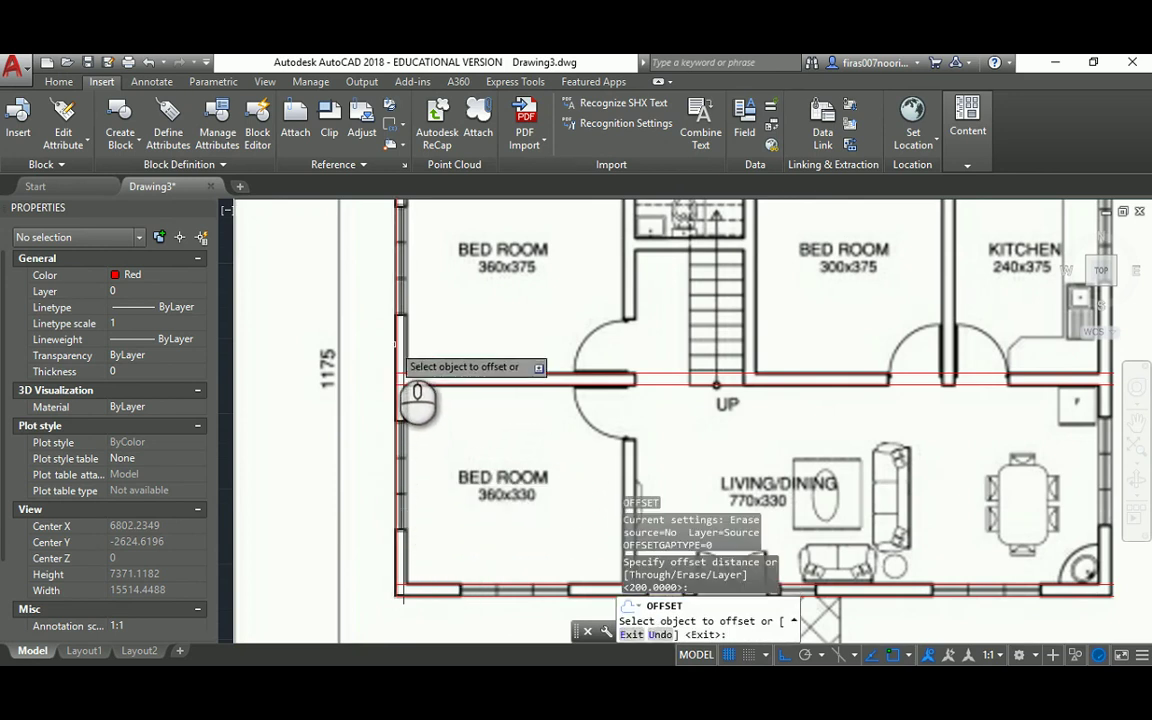
click(393, 338)
click(440, 338)
key(Escape)
scroll(402, 430, up, 5)
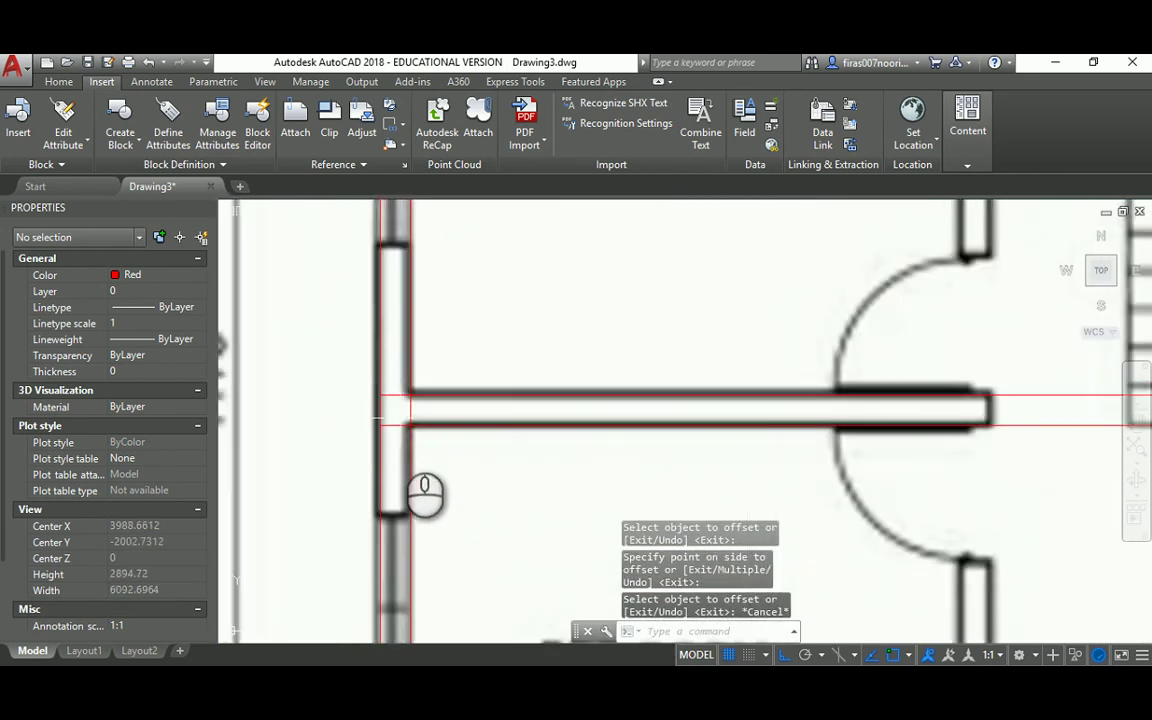
scroll(405, 425, down, 2)
scroll(440, 428, down, 4)
scroll(445, 425, up, 2)
key(Escape)
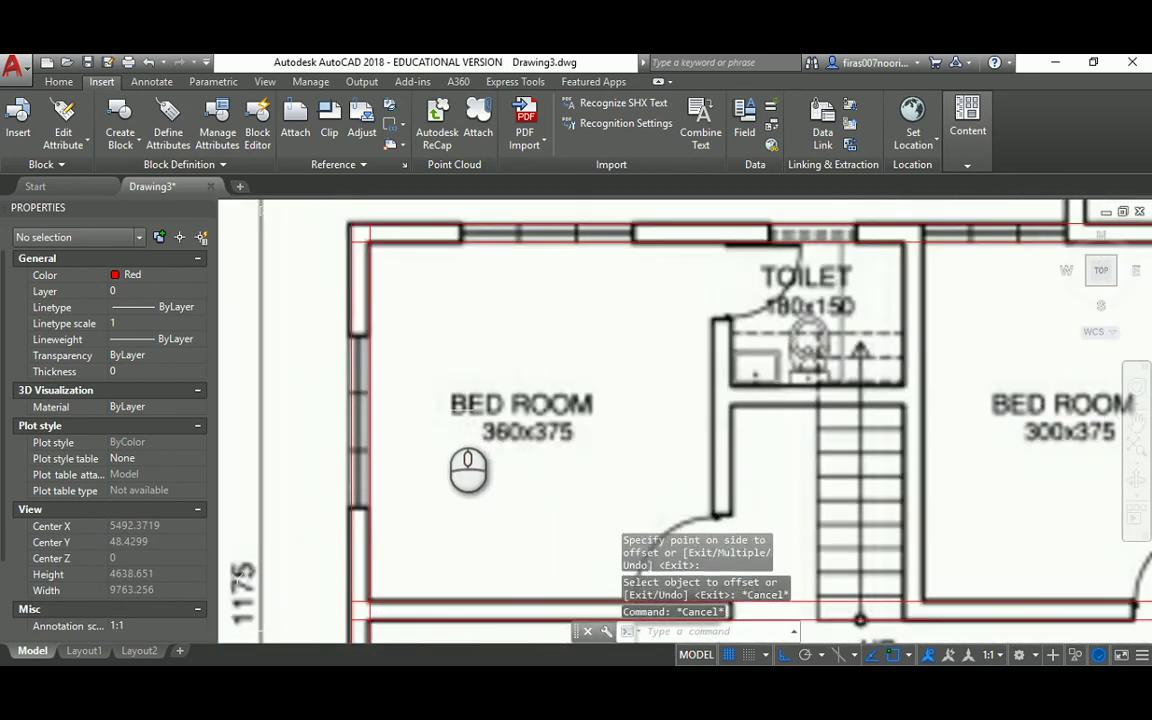
Offset the inner line of the left outer wall 3600 inward to the upper bedroom's right-hand wall
key(Escape)
text(o)
key(Return)
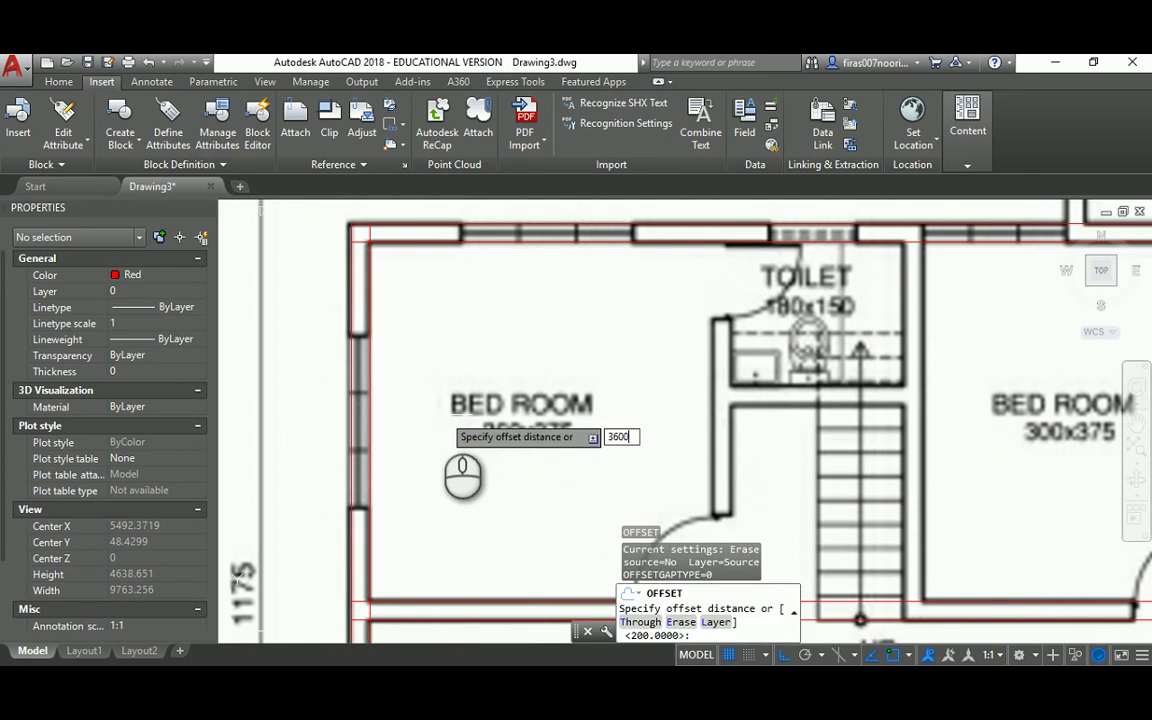
key(Return)
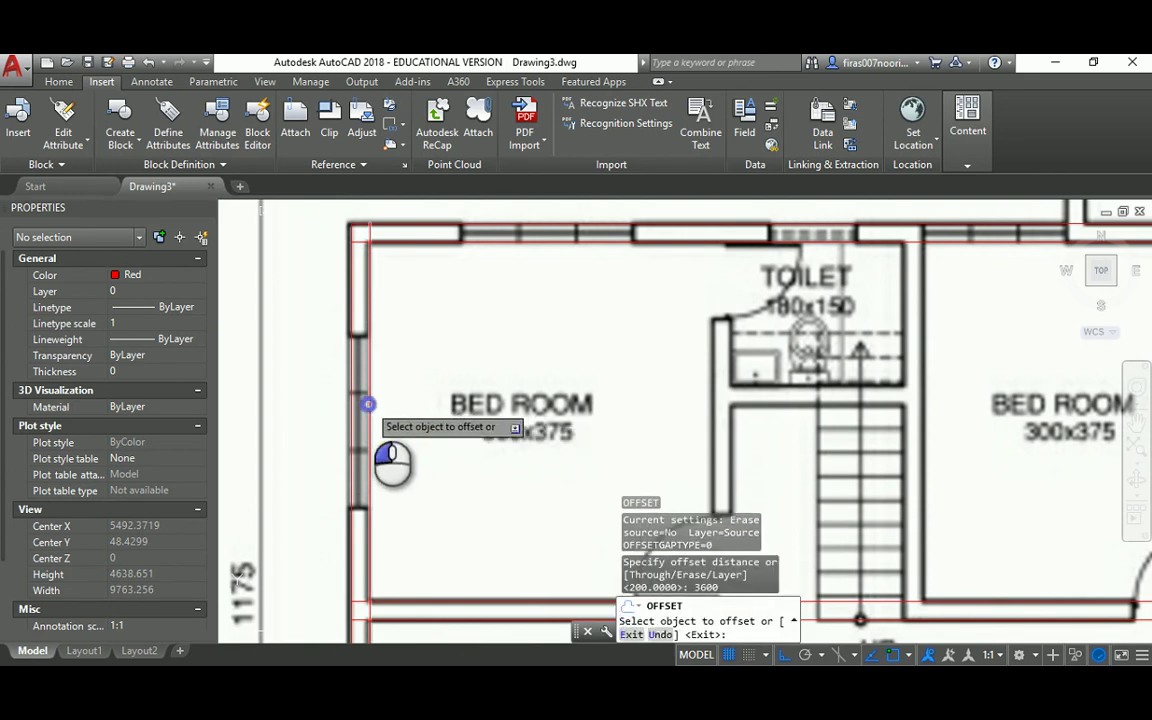
key(Escape)
Offset the line on the bedroom's right-hand wall 200 toward the toilet and staircase to complete the wall thickness
key(Return)
text(200)
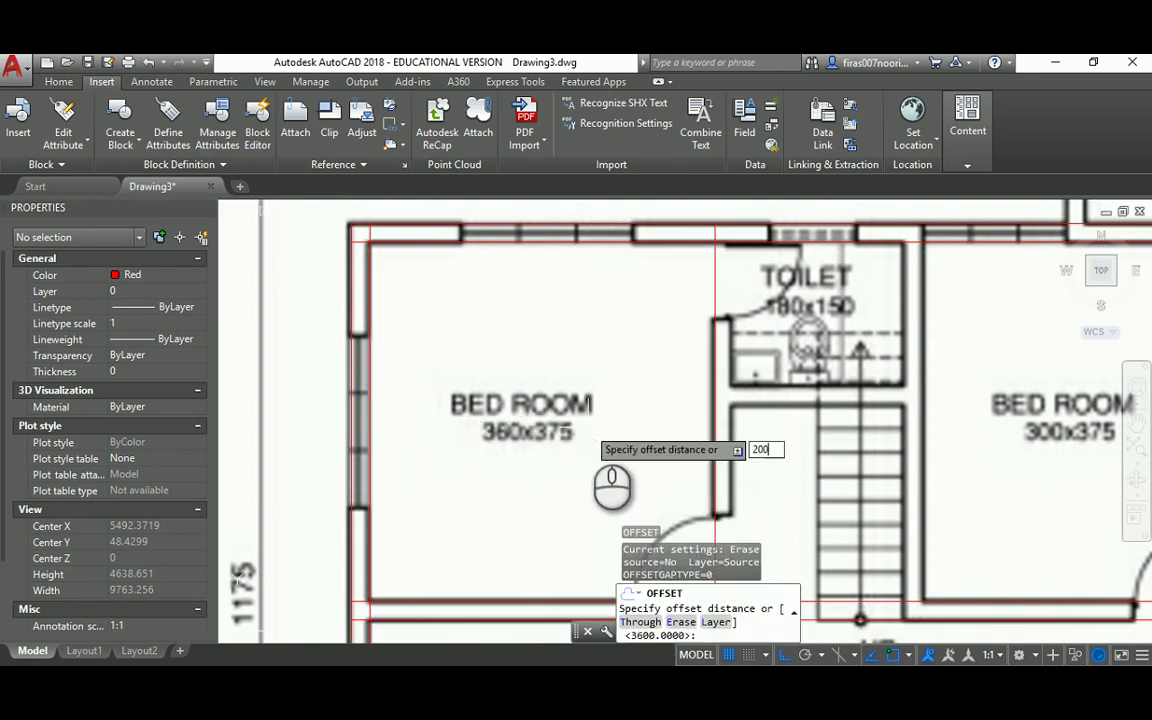
key(Return)
click(712, 352)
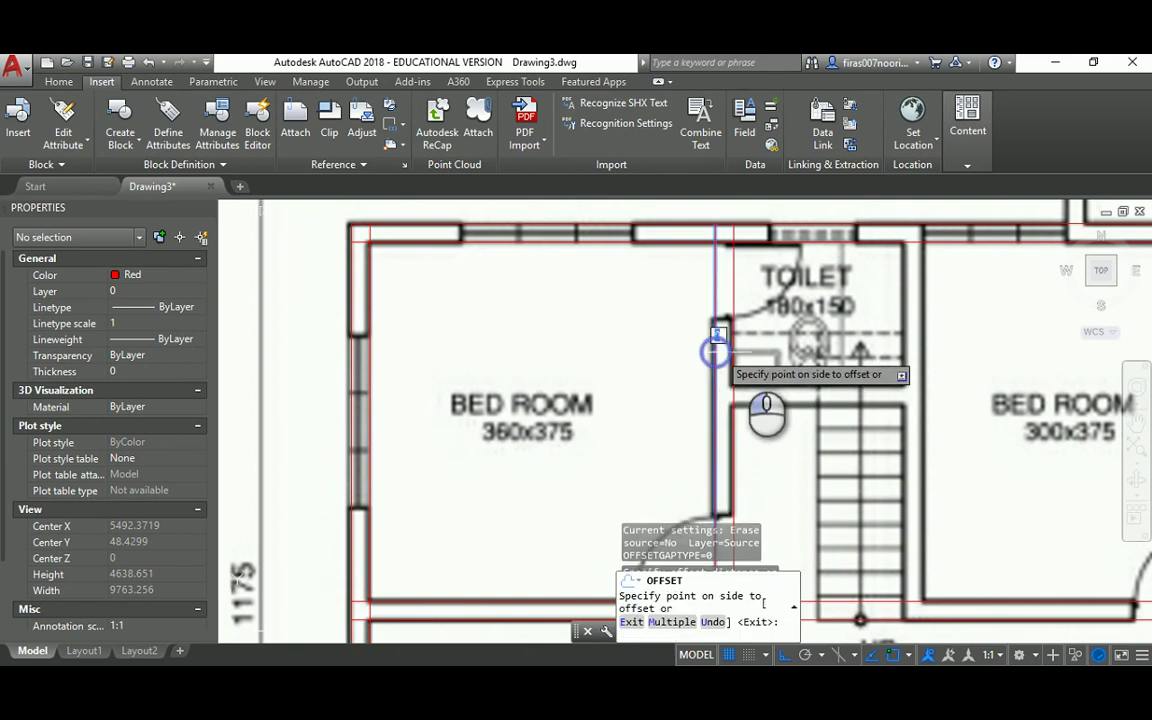
click(799, 392)
middle_drag(799, 392, 682, 368)
key(Escape)
key(Escape)
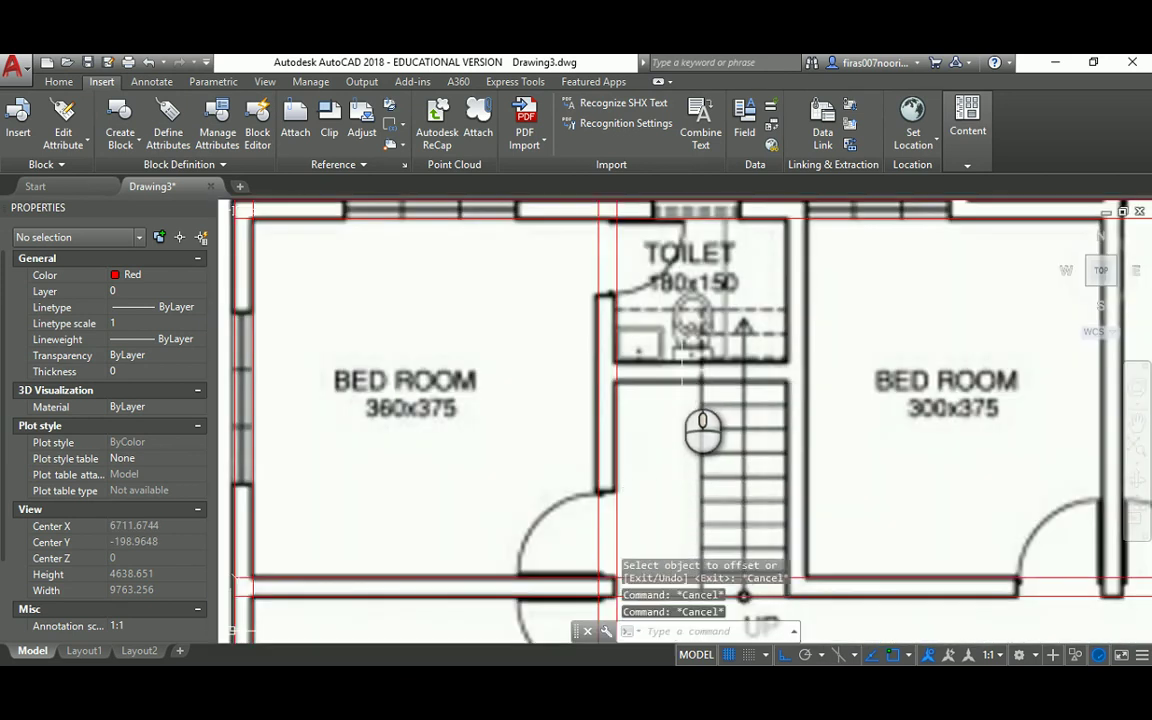
Offset the bedroom wall's right-hand line across the living/dining room to the inner edge of the plan's right outer wall
key(Return)
scroll(690, 440, down, 5)
scroll(670, 418, up, 6)
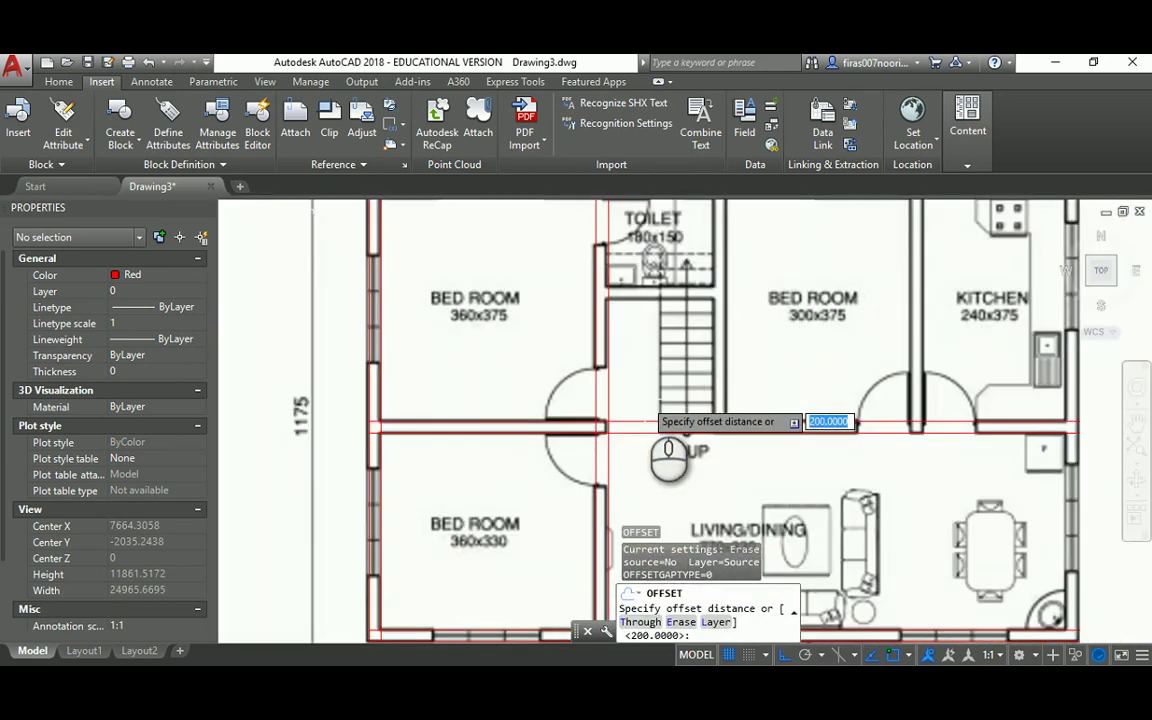
scroll(544, 330, down, 4)
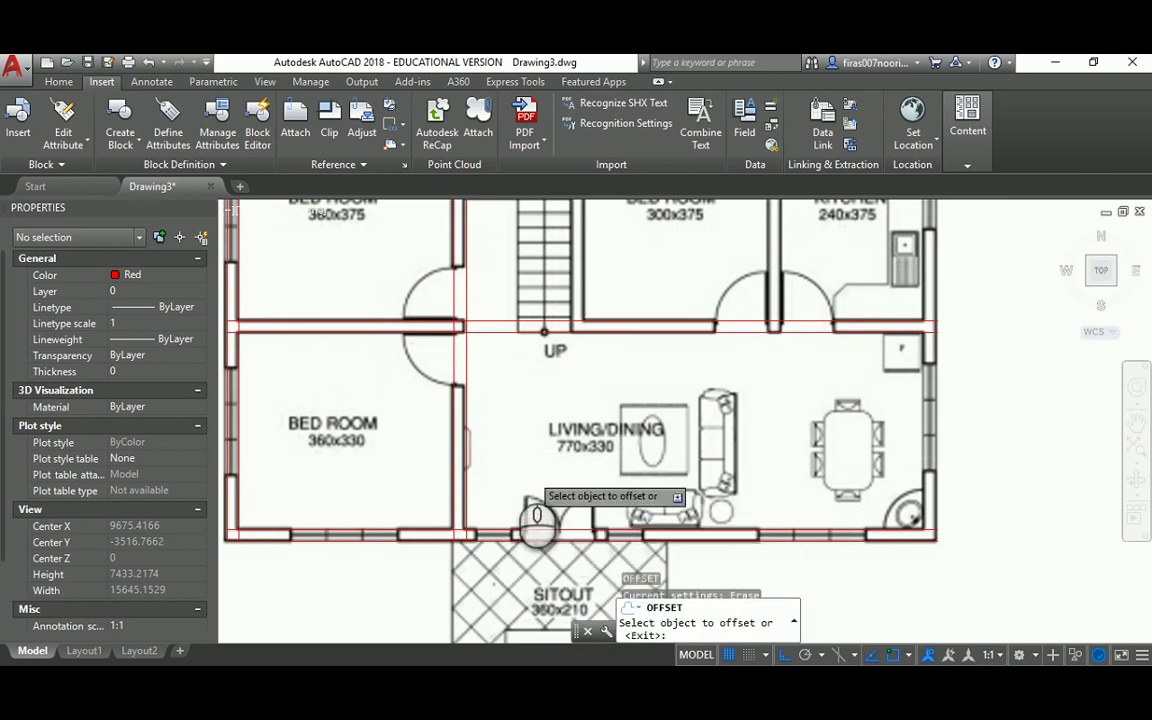
click(466, 442)
click(720, 442)
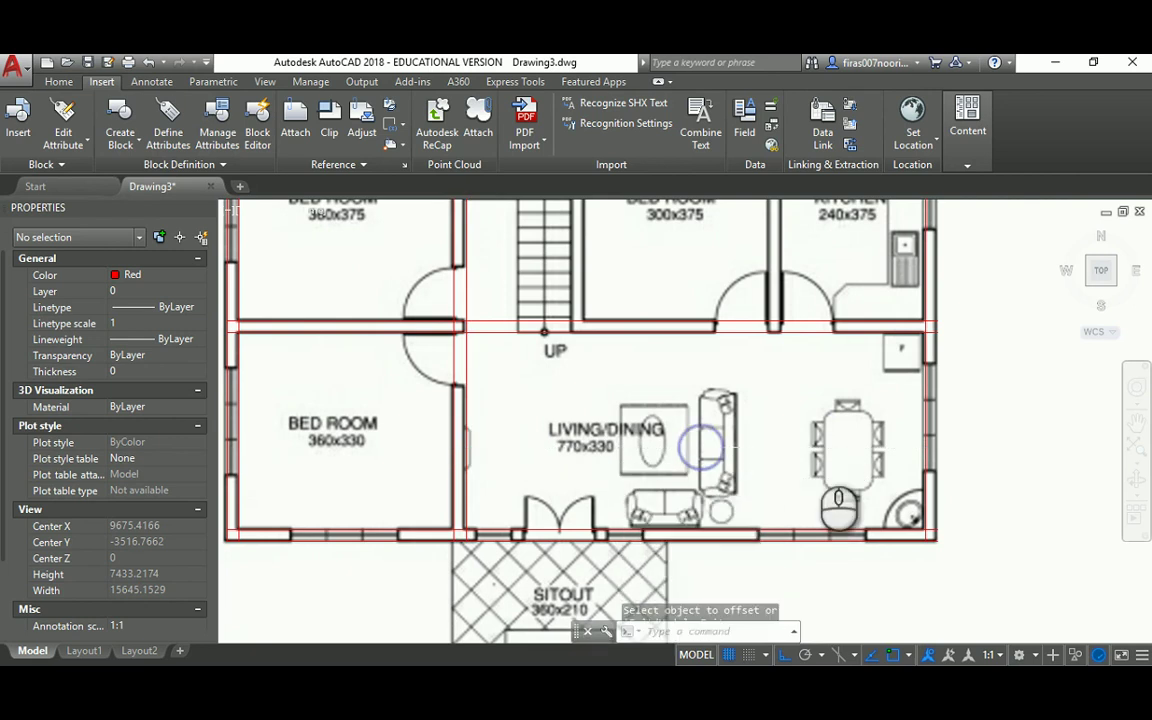
Offset the right outer wall's inner line 200 outward to form its outer edge
key(Return)
key(Return)
text(200)
key(Return)
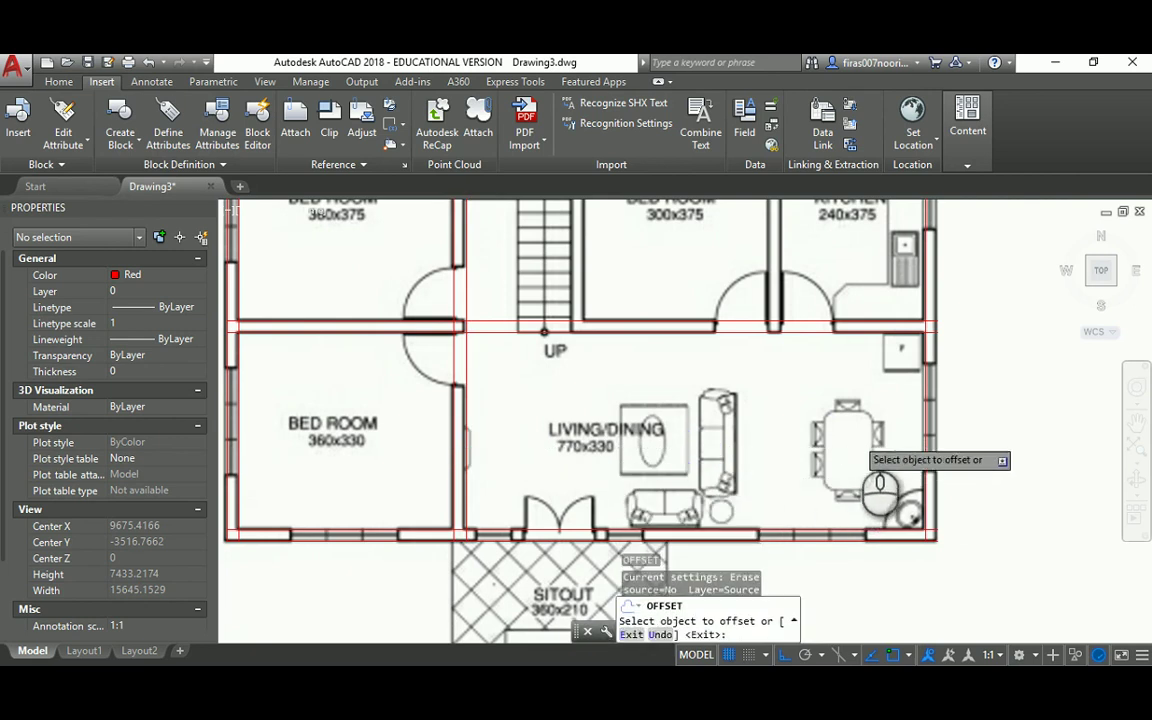
click(928, 420)
click(932, 418)
scroll(935, 416, up, 8)
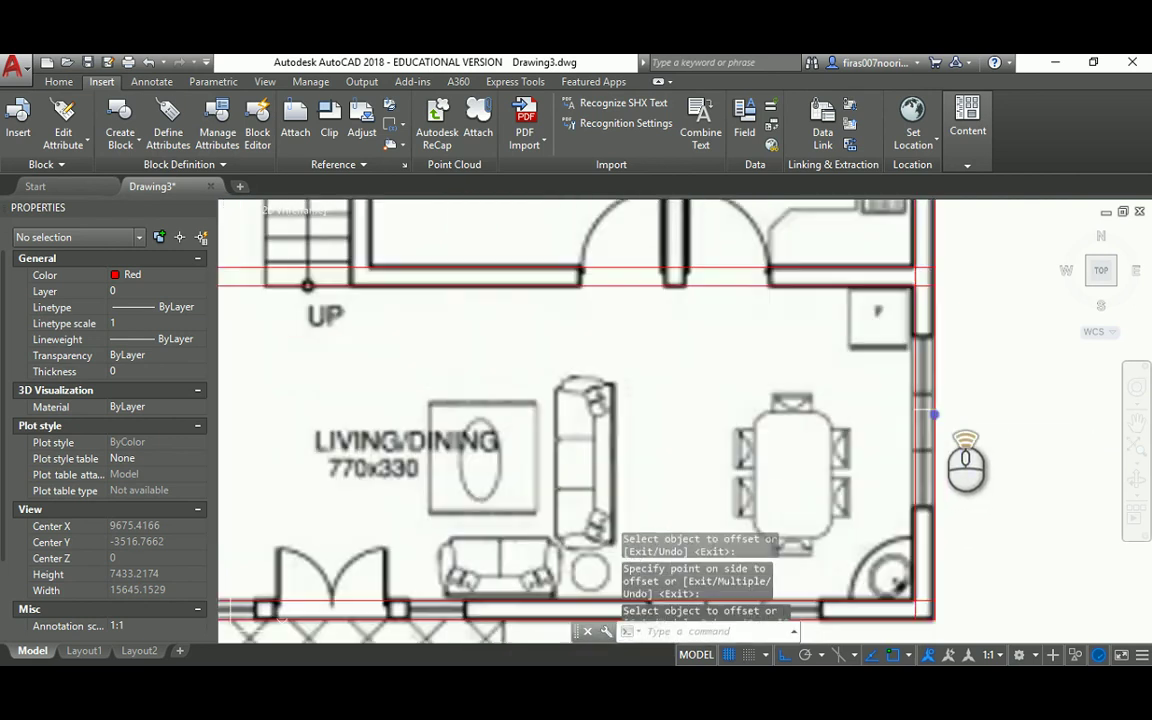
key(Escape)
Offset the upper line of the kitchen's top wall 1800 upward to the inner edge of the W.A room's top wall
scroll(940, 414, down, 3)
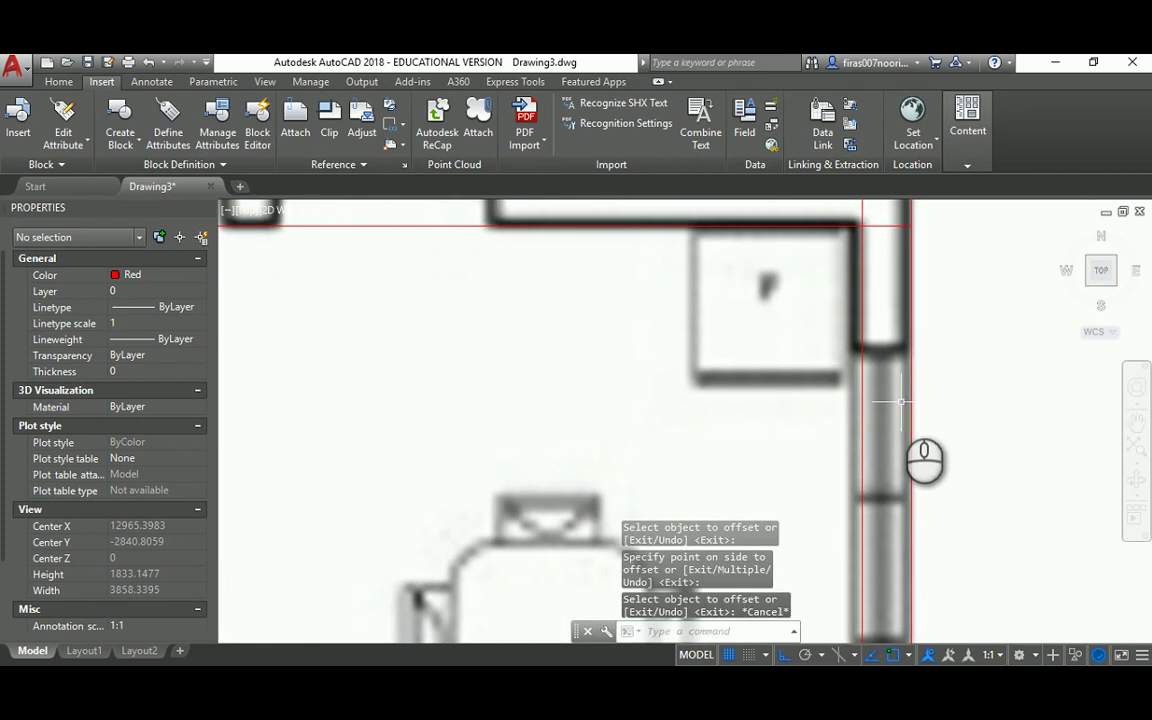
scroll(1012, 418, up, 6)
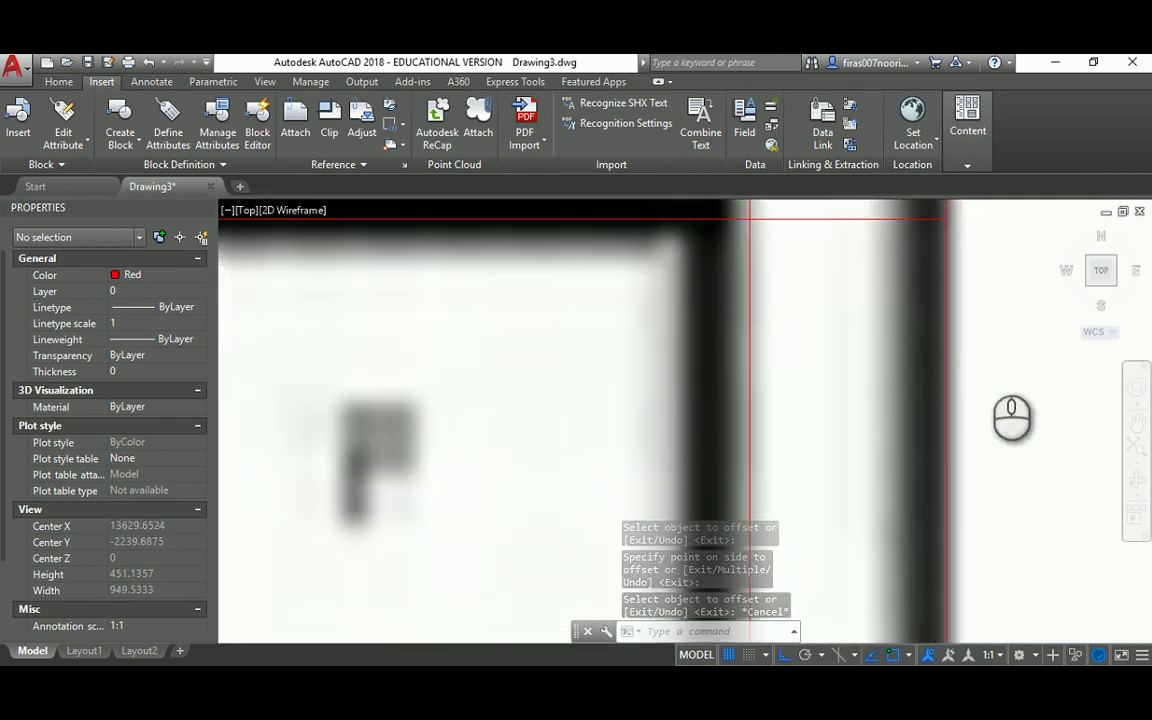
scroll(940, 430, down, 12)
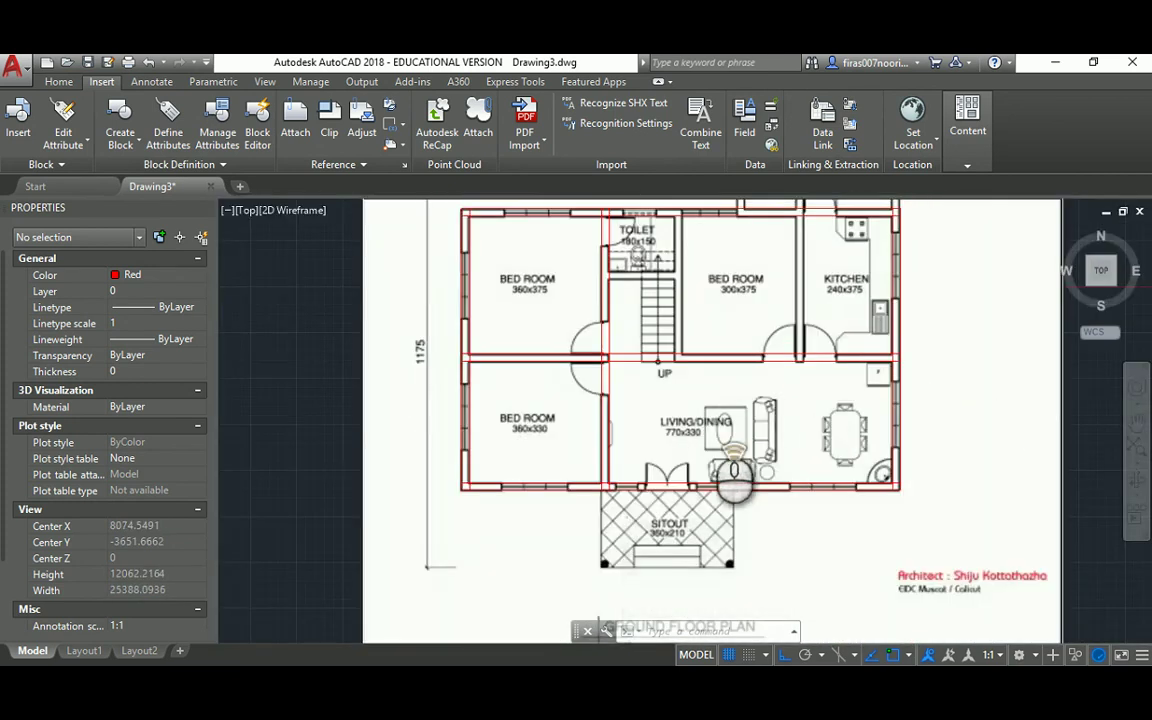
scroll(692, 515, up, 2)
scroll(506, 352, down, 5)
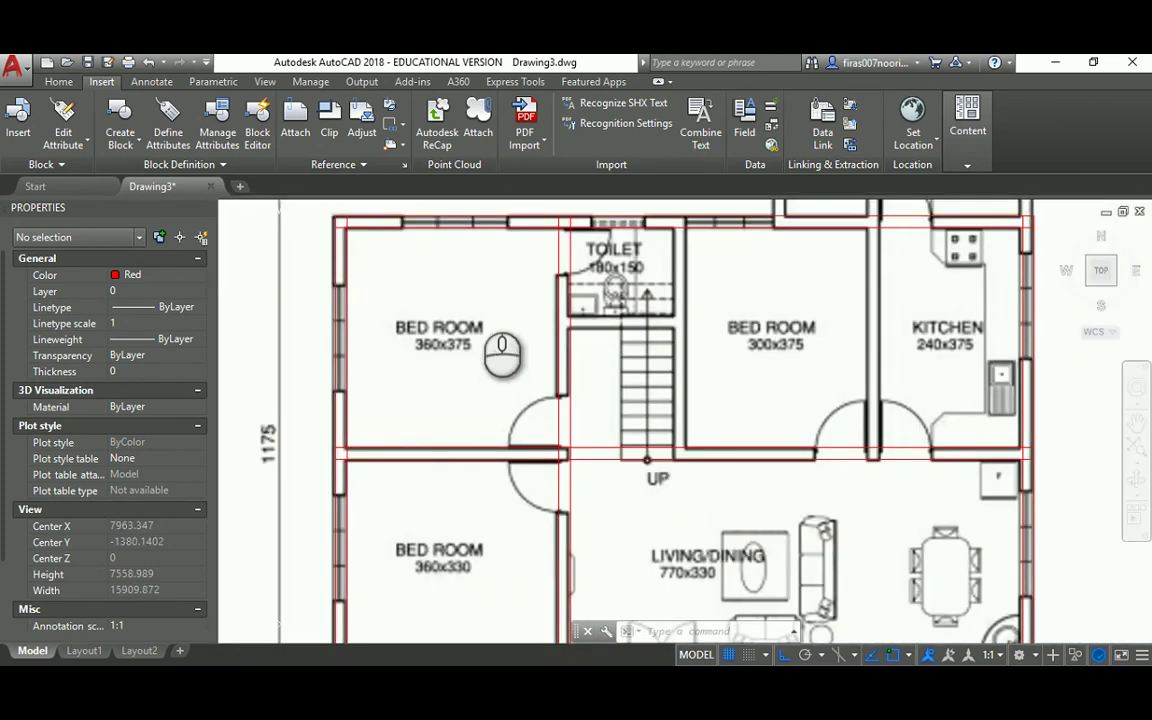
scroll(640, 300, up, 7)
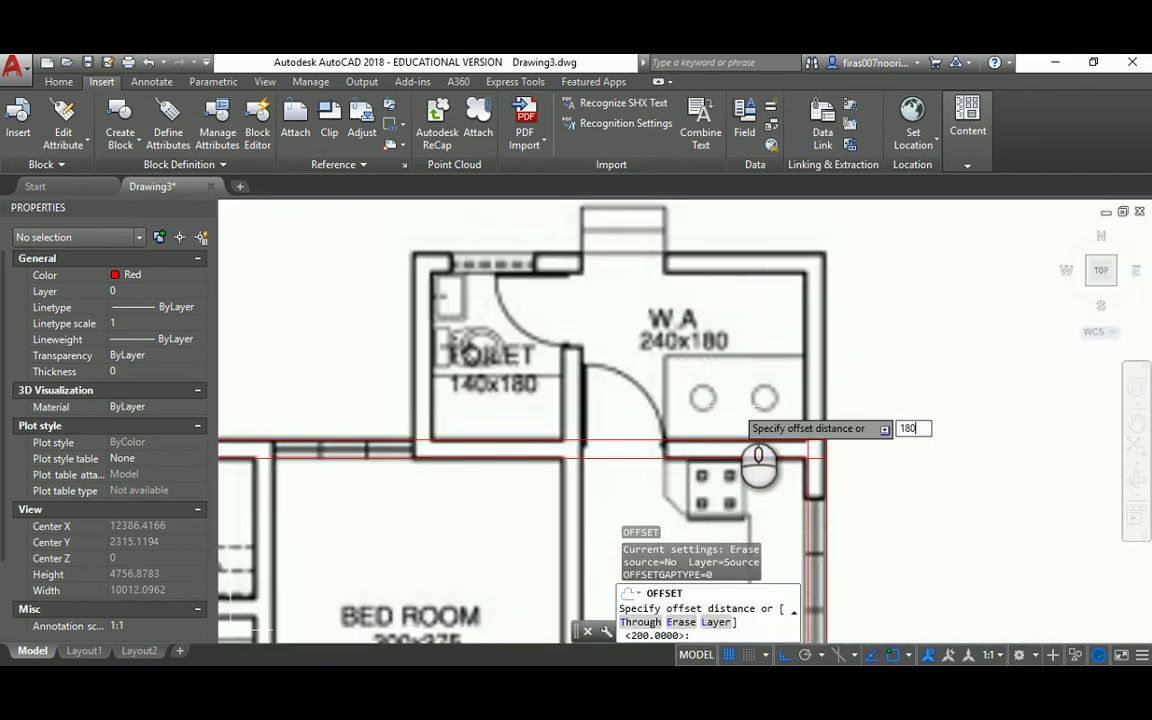
key(Return)
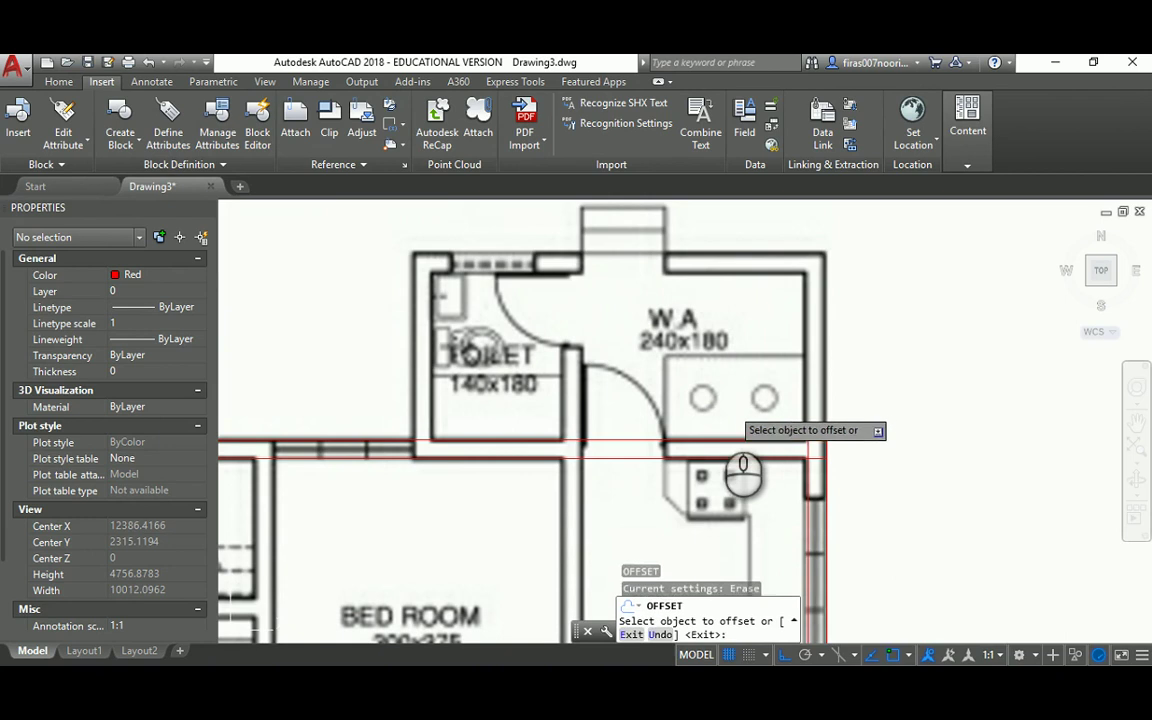
click(668, 441)
click(666, 388)
key(Escape)
key(Escape)
key(Escape)
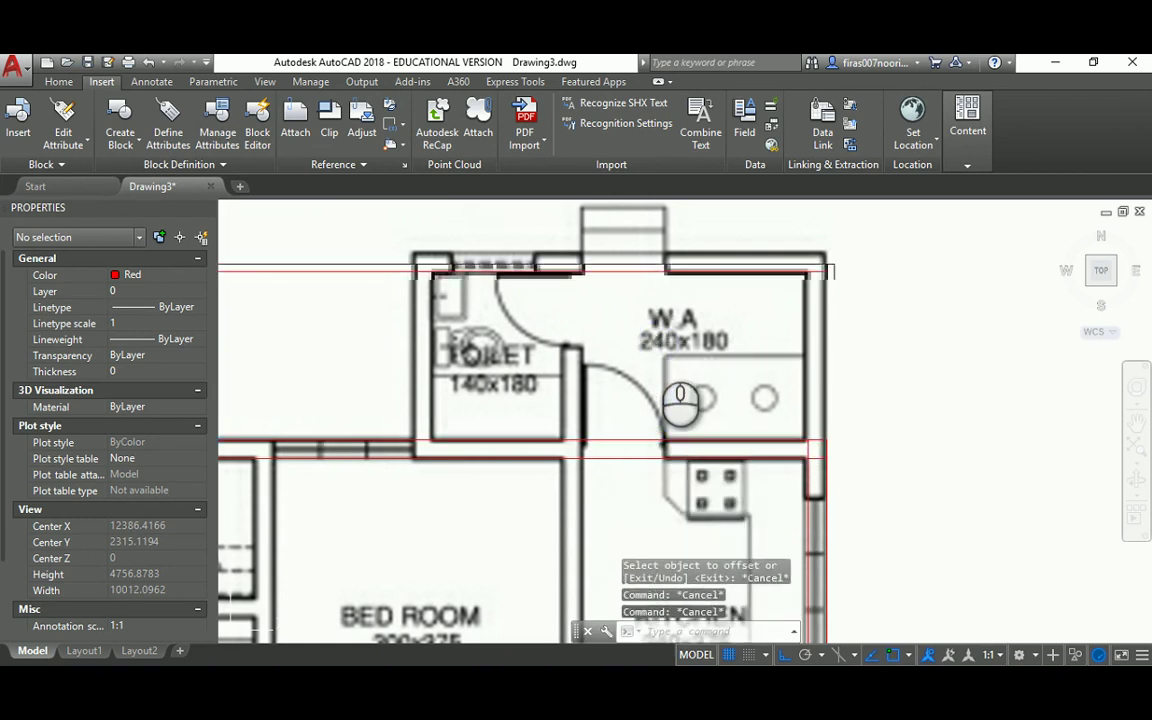
Offset the inner line of the W.A room's top wall 200 upward to form its outer edge
key(Return)
text(200)
key(Return)
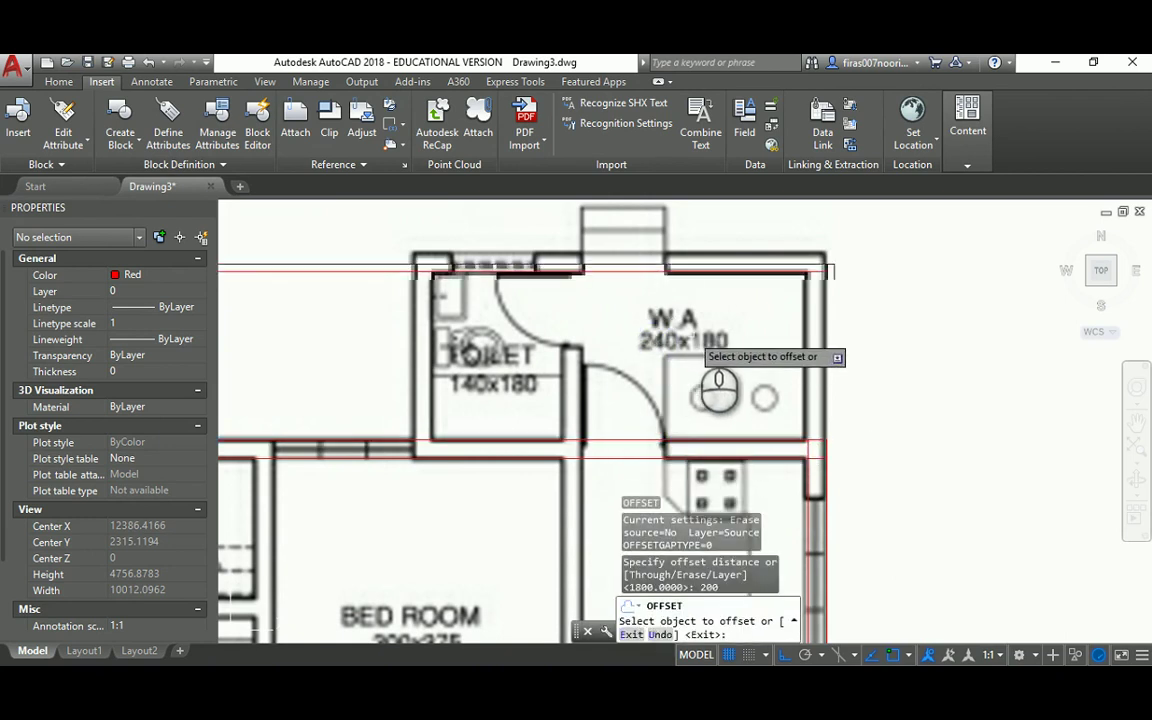
click(722, 268)
click(728, 237)
key(Escape)
Fillet the W.A room's upper-right corner, joining the top wall's outer and inner lines to the matching right outer wall lines
text(f)
key(Return)
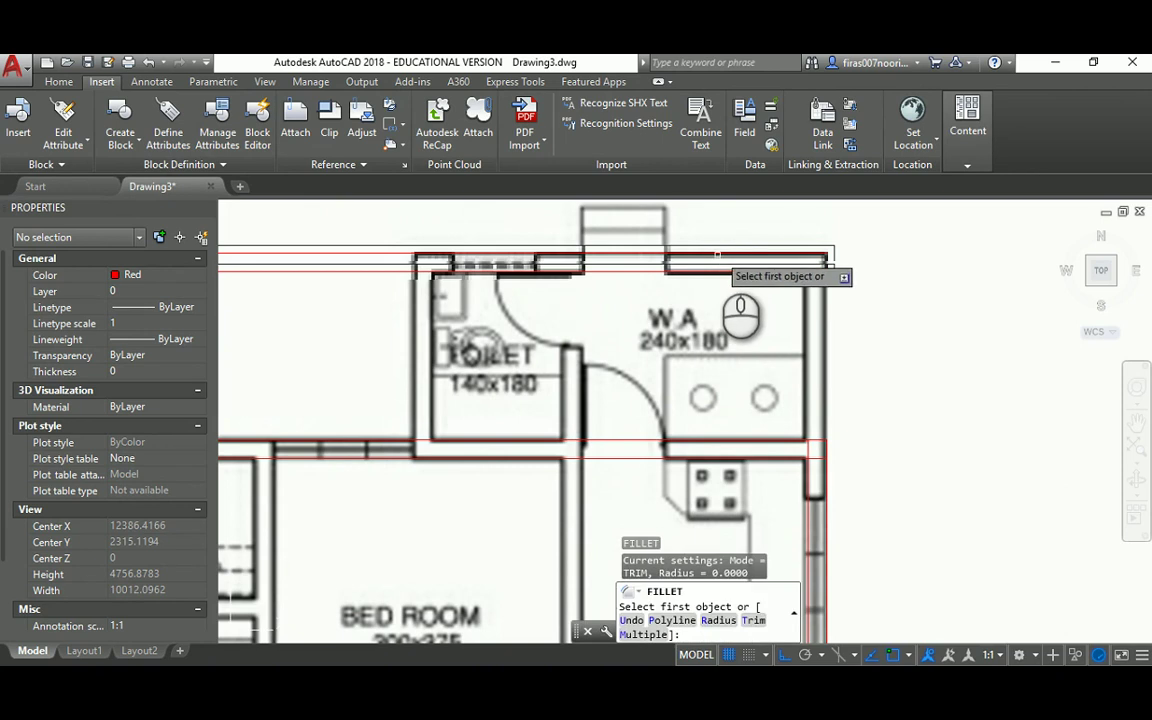
click(717, 254)
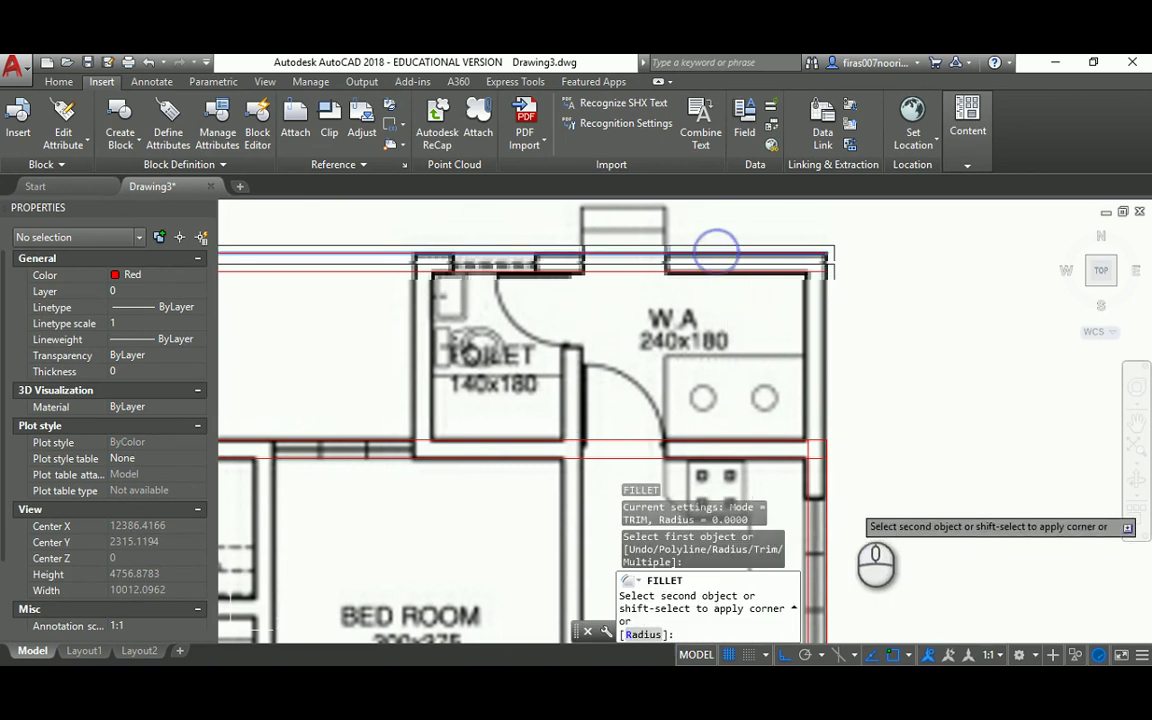
click(825, 472)
key(Escape)
key(Return)
click(812, 465)
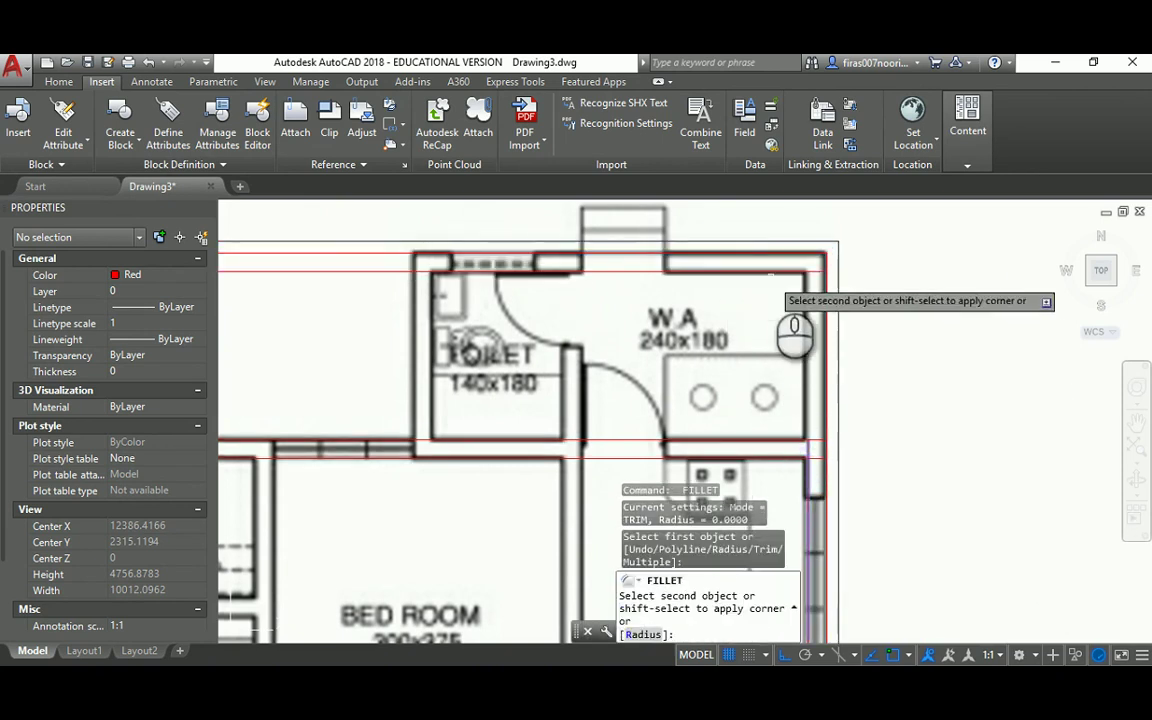
click(769, 272)
key(Escape)
key(Escape)
key(Escape)
Offset the right outer wall's inner line 2400 inward to the wall separating the W.A room from the toilet
middle_drag(478, 339, 569, 351)
text(o)
key(Return)
text(24)
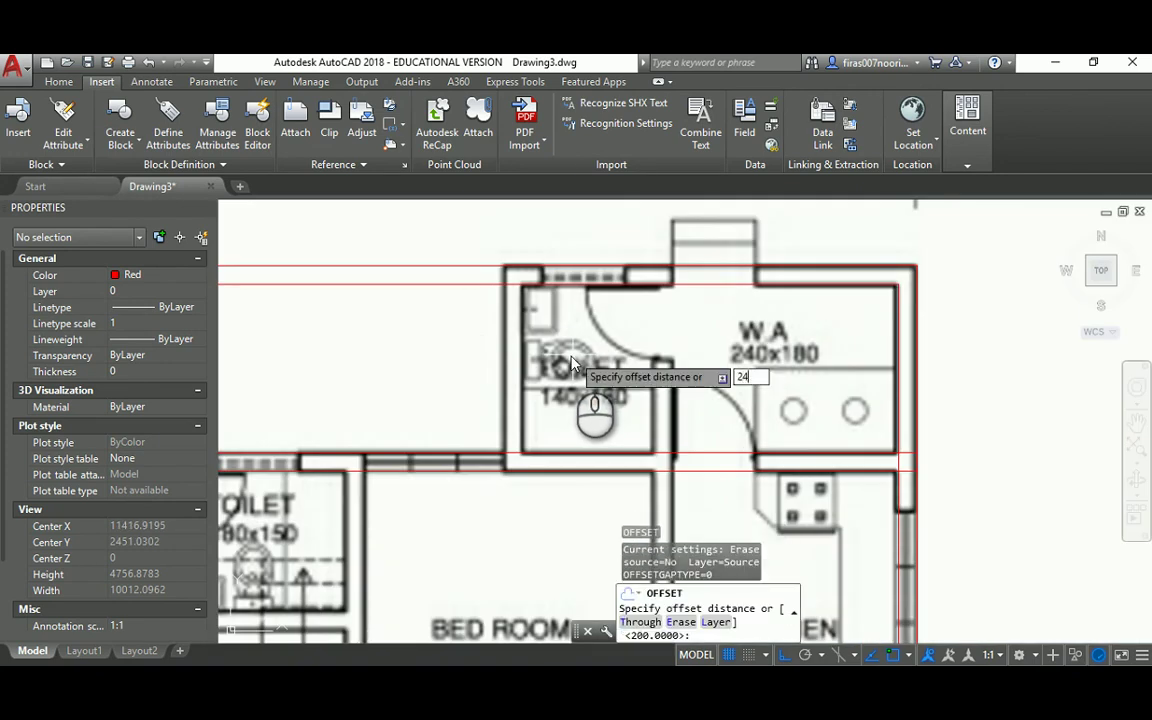
text(00)
key(Return)
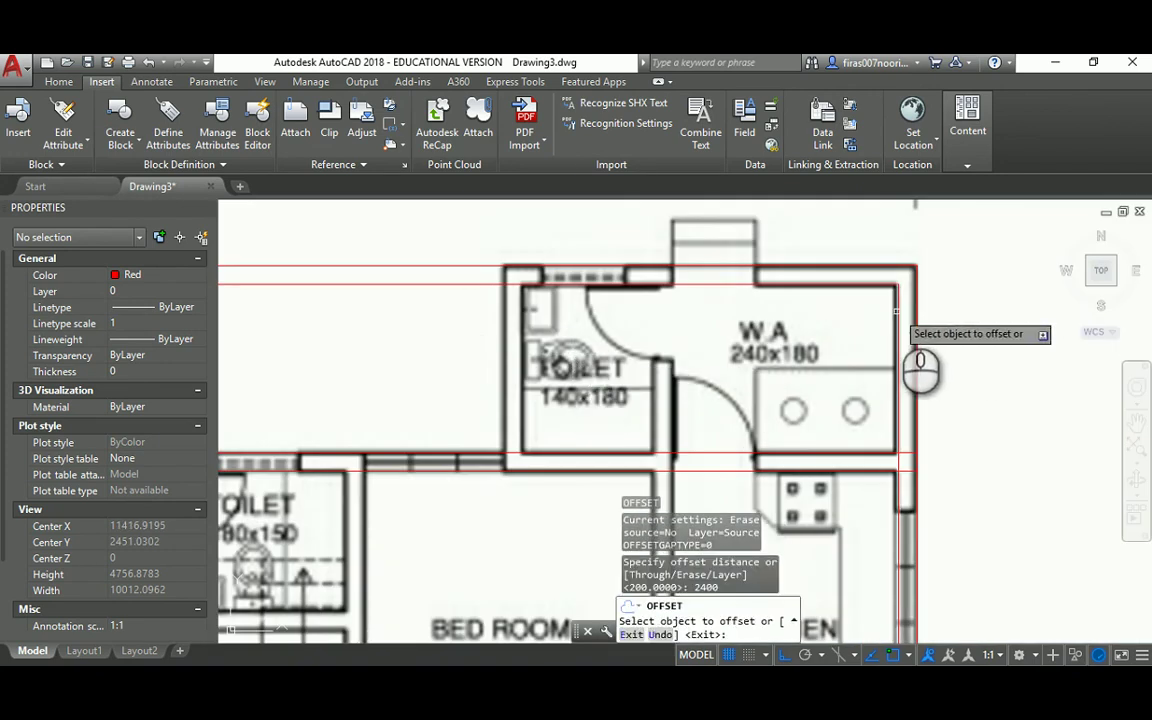
click(897, 312)
click(790, 355)
key(Return)
Offset the W.A room's left wall line 200 toward the toilet to complete the dividing wall
key(Return)
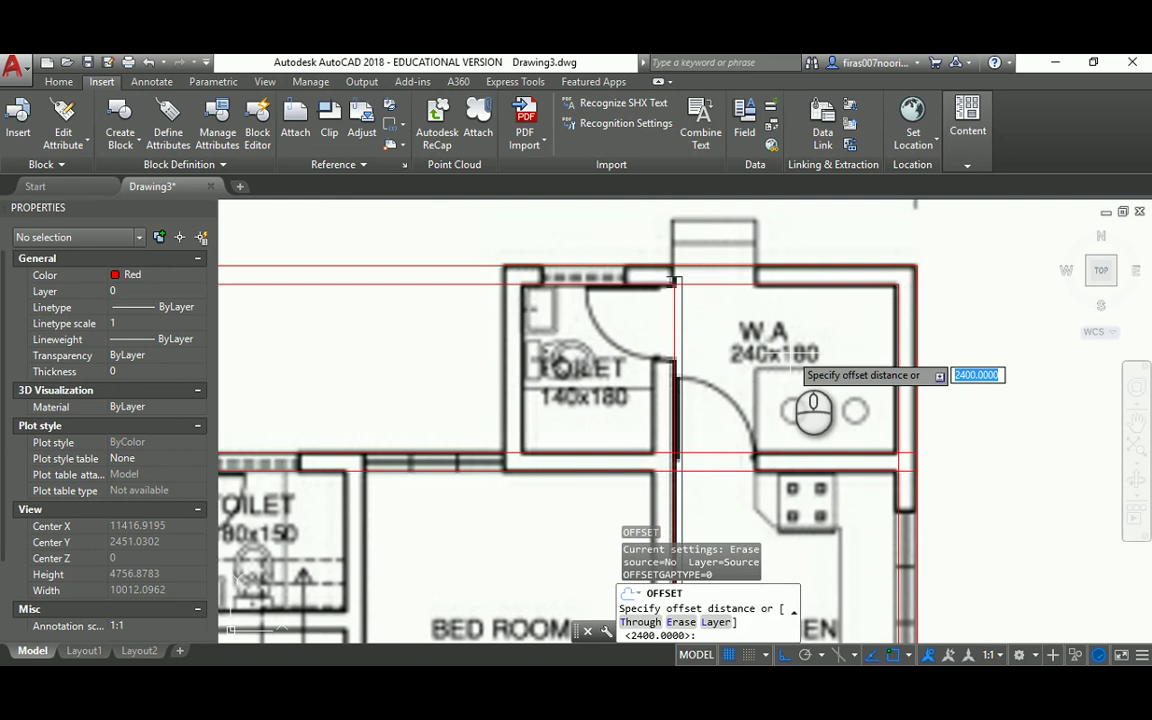
key(Return)
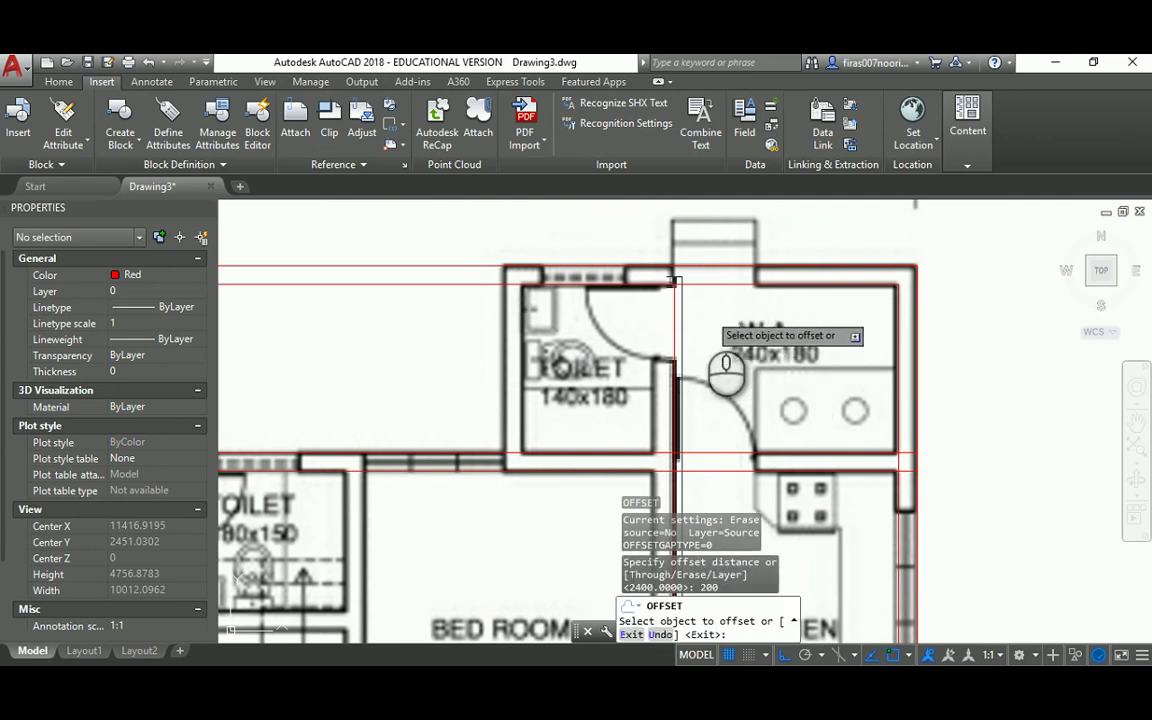
click(675, 283)
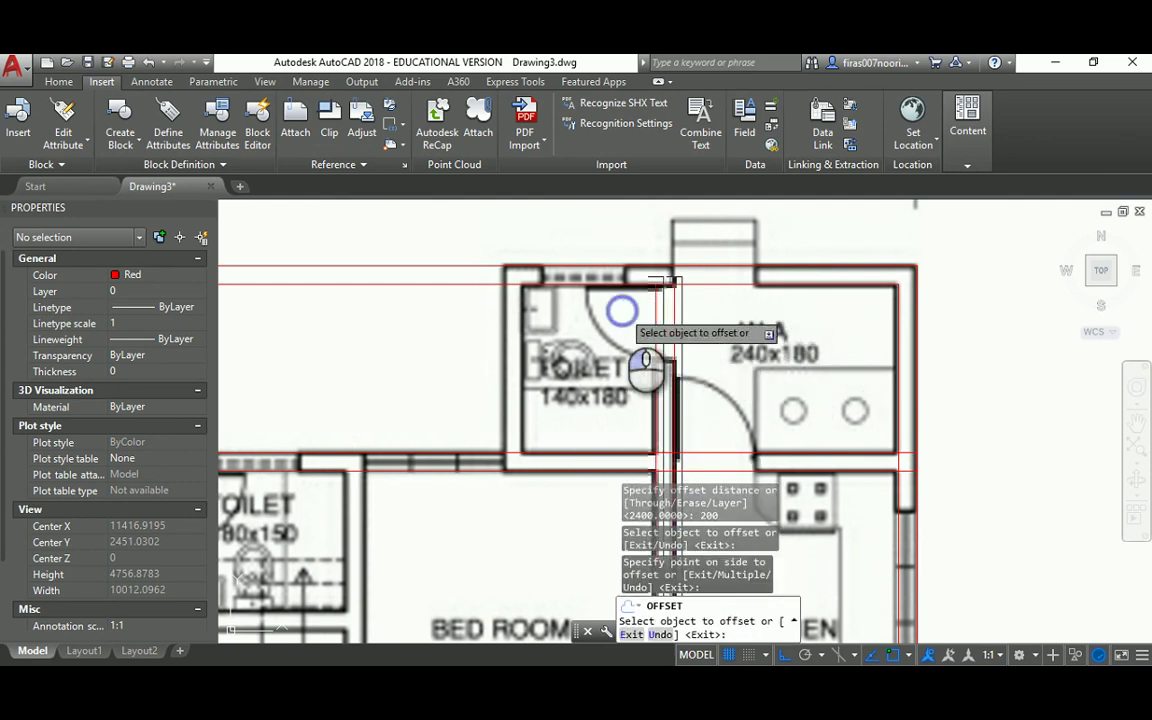
click(630, 330)
key(Return)
Offset the dividing wall's toilet-side line 1400 across the 140x180 toilet to its left wall
key(Return)
text(140)
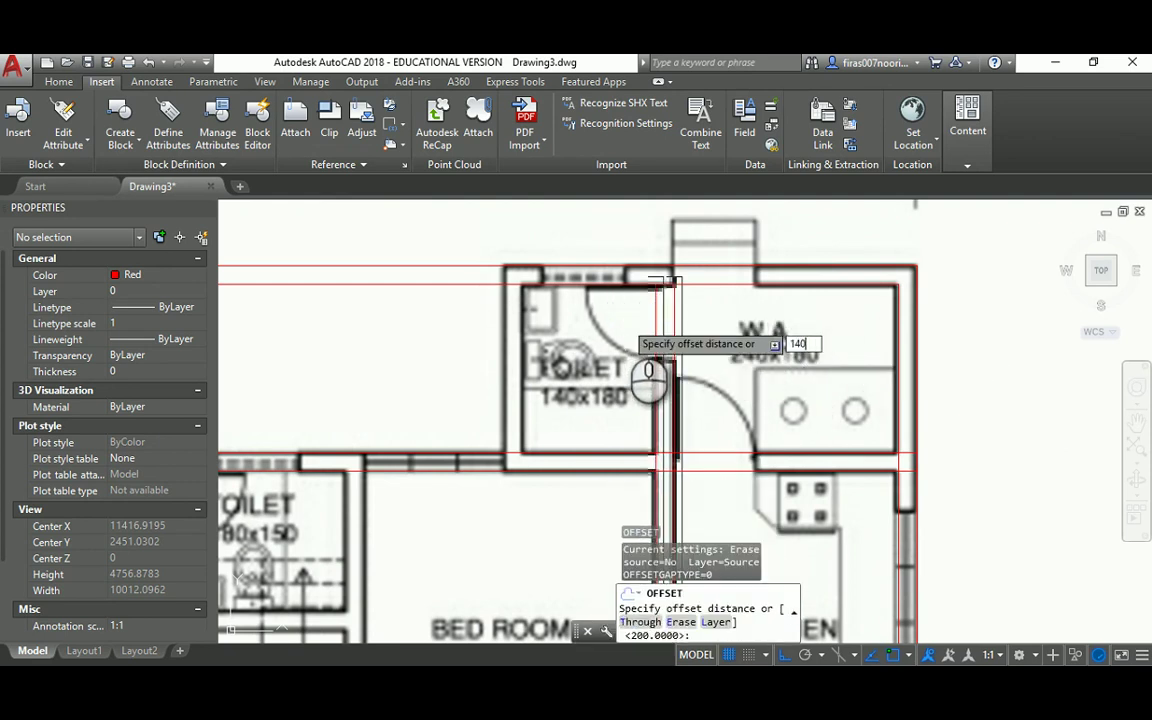
text(0)
key(Return)
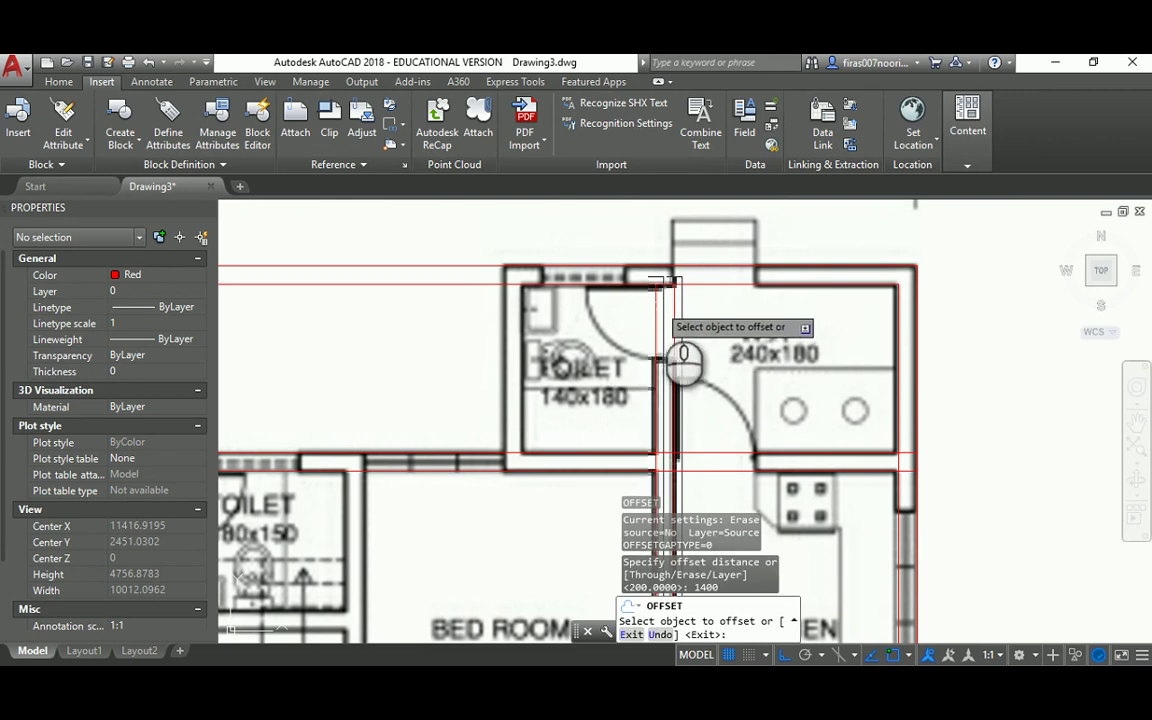
click(672, 352)
click(607, 362)
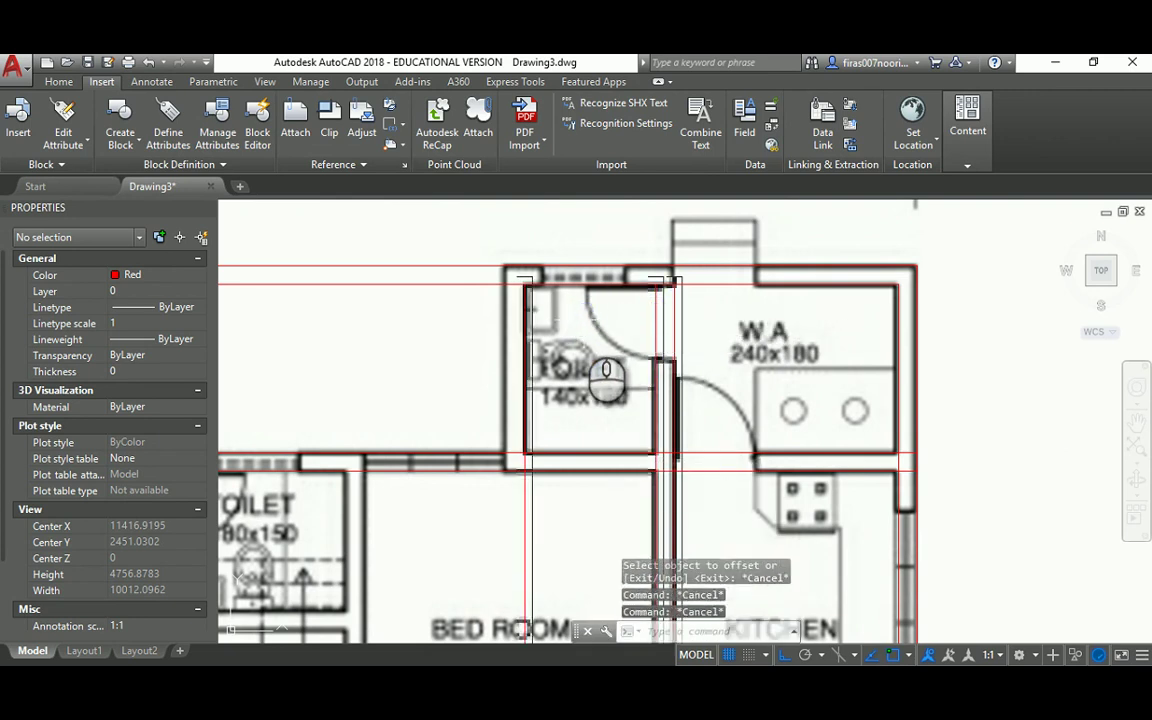
Offset the inner line of the 140x180 toilet's left wall 200 outward to form its outer edge
key(Return)
key(Return)
text(200)
key(Return)
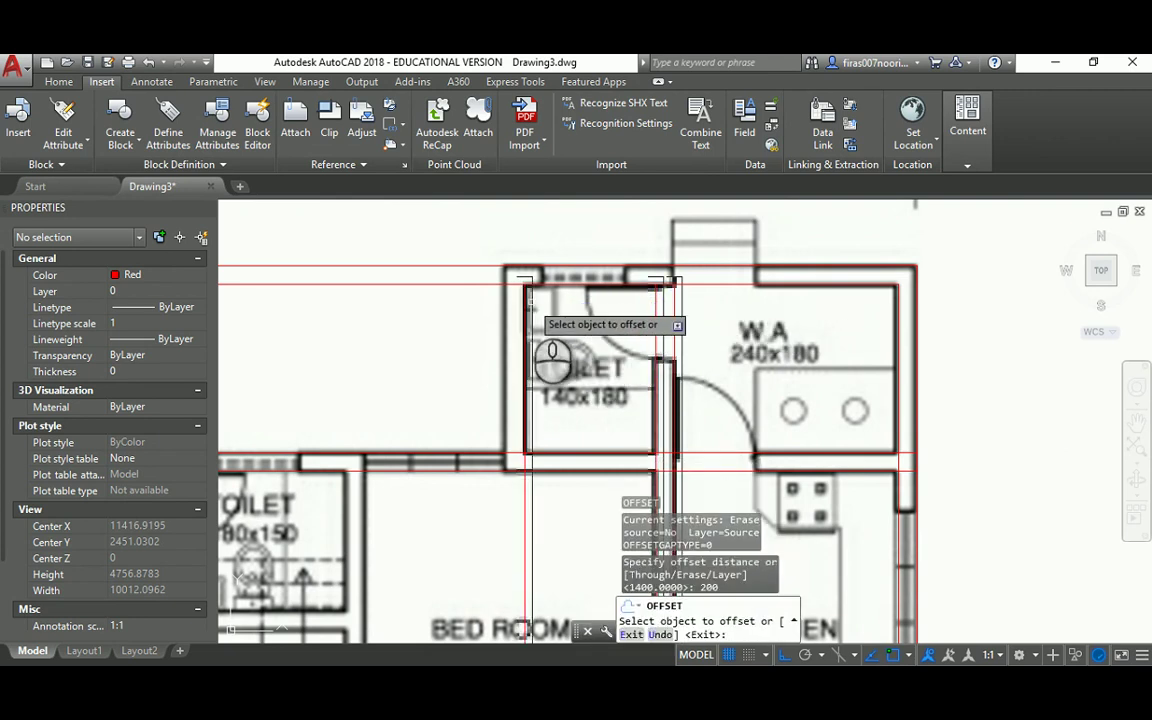
click(527, 292)
click(489, 301)
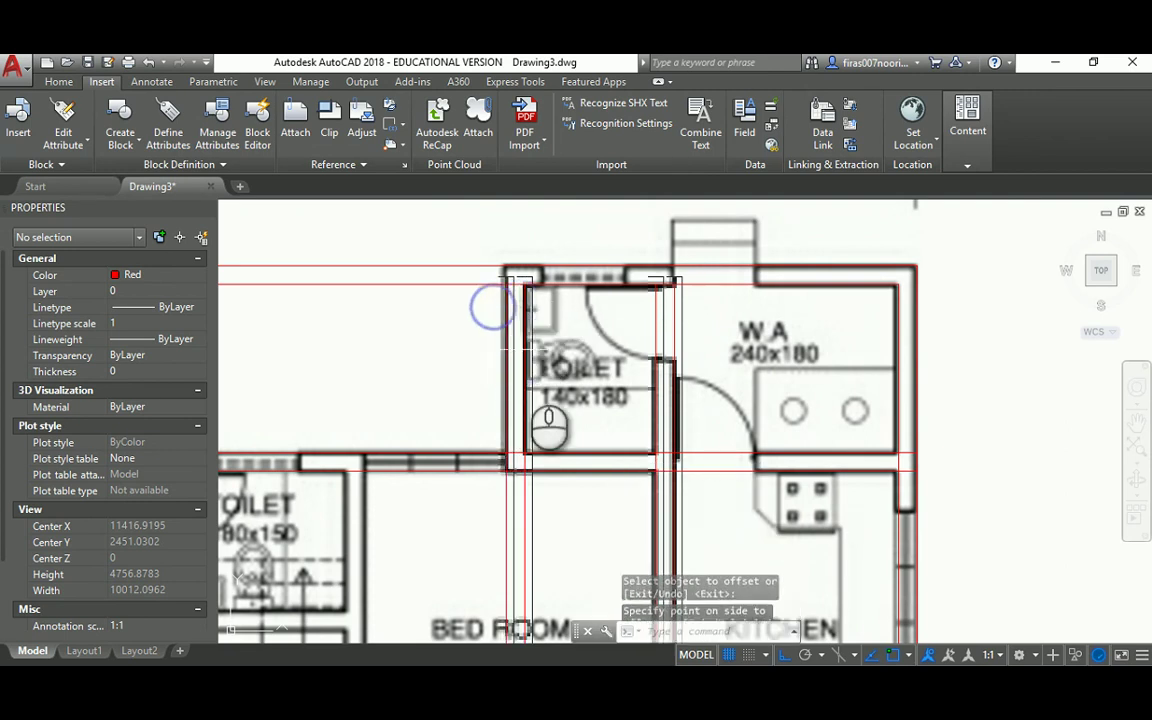
key(Escape)
key(Escape)
key(Escape)
Trim off the 140x180 toilet's left wall lines where they run down through the bedroom and living room below
scroll(547, 418, down, 3)
text(tr)
key(space)
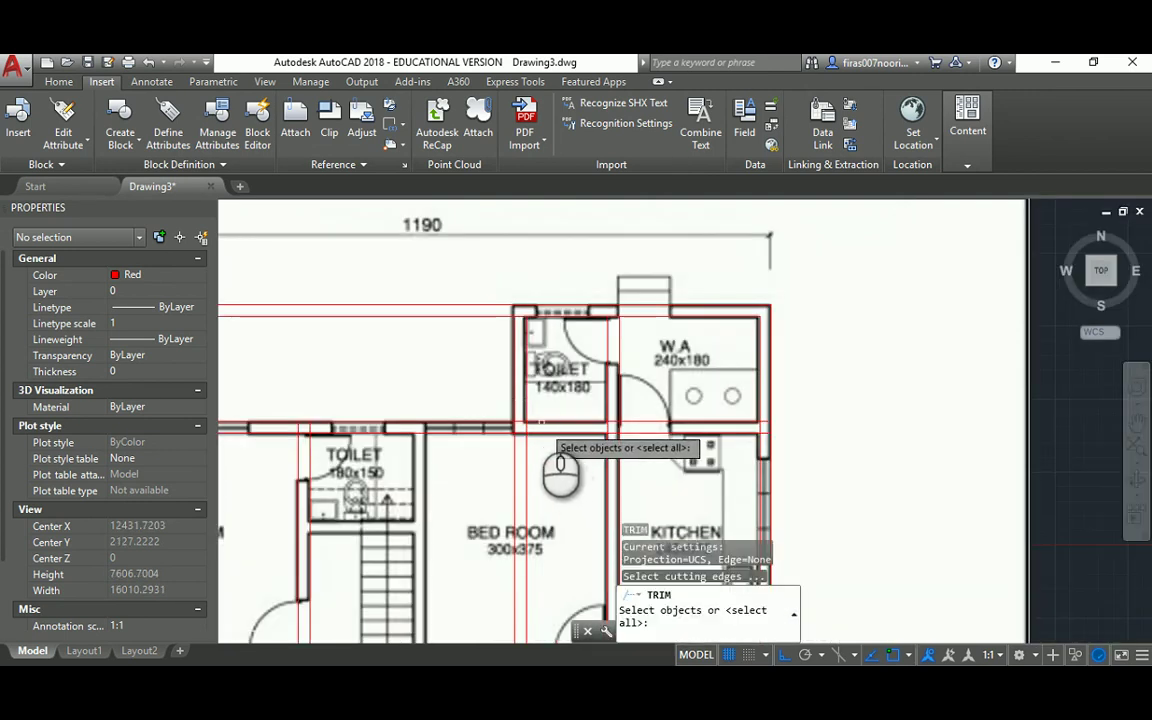
key(Return)
scroll(560, 440, down, 5)
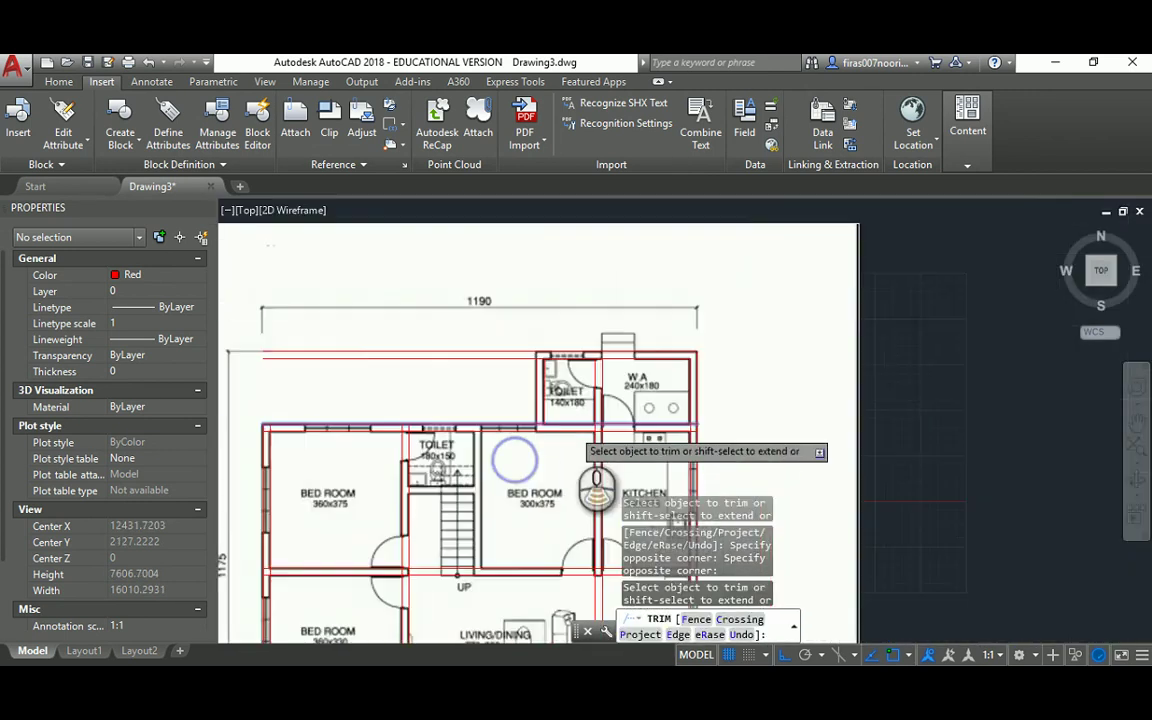
key(Escape)
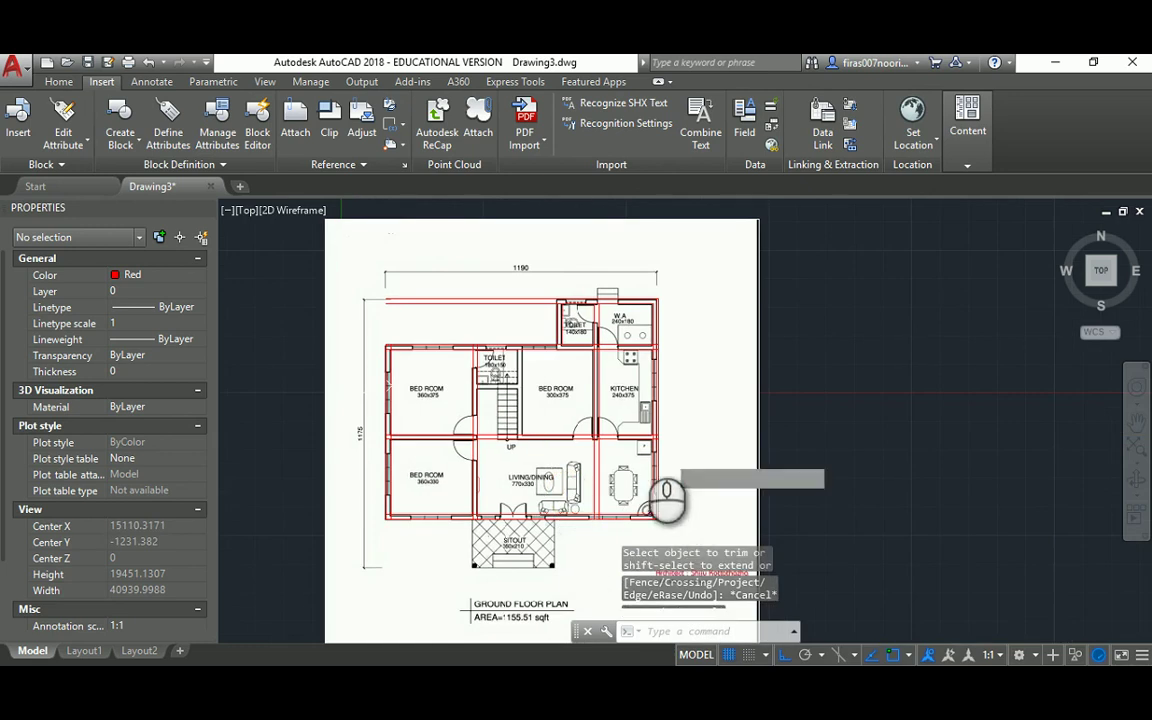
Trim off the bedroom-kitchen dividing wall lines where they run down through the living/dining room below the middle wall
scroll(628, 500, up, 2)
key(space)
click(599, 429)
key(space)
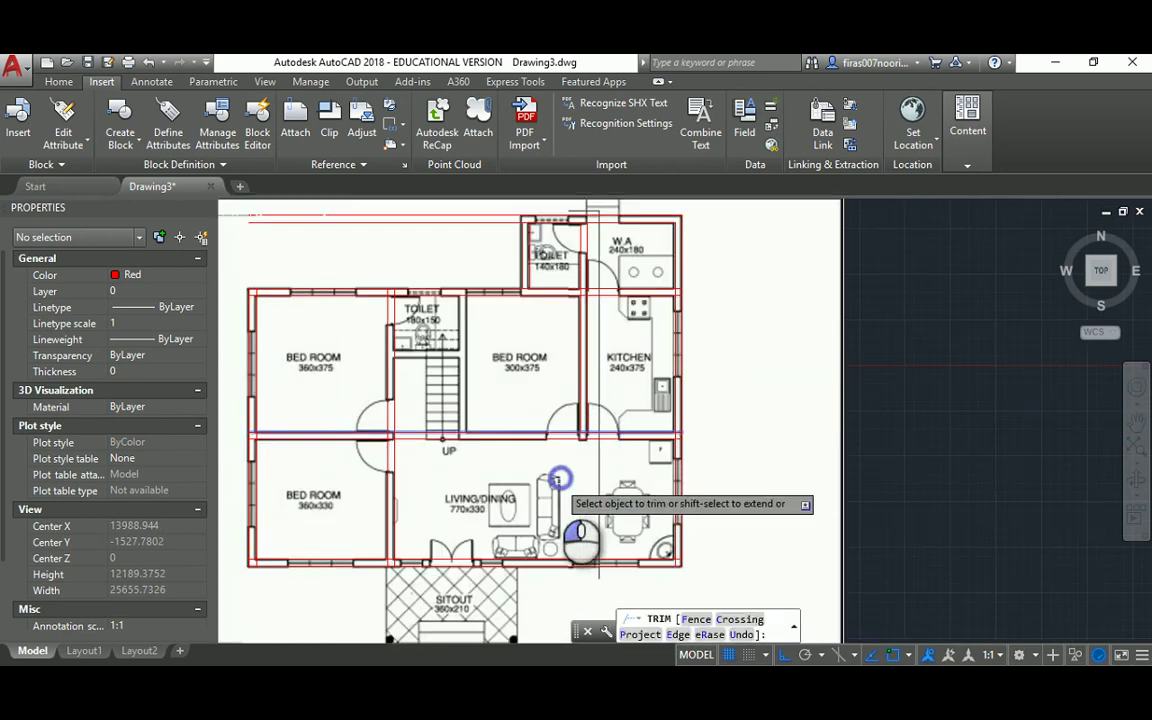
click(575, 500)
key(Escape)
Offset the bedroom-side line of the bedroom-kitchen dividing wall 3000 across the 300x375 bedroom to its left wall
middle_drag(503, 398, 535, 402)
scroll(560, 395, up, 2)
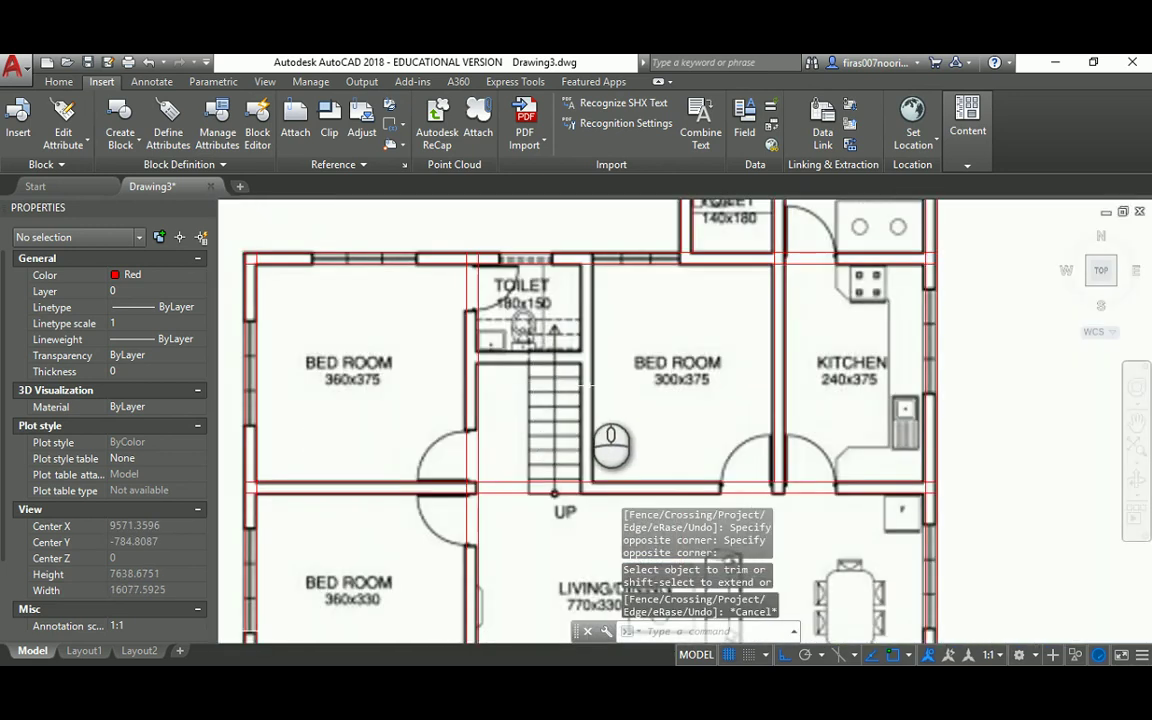
key(Escape)
key(Escape)
text(o)
key(space)
text(300)
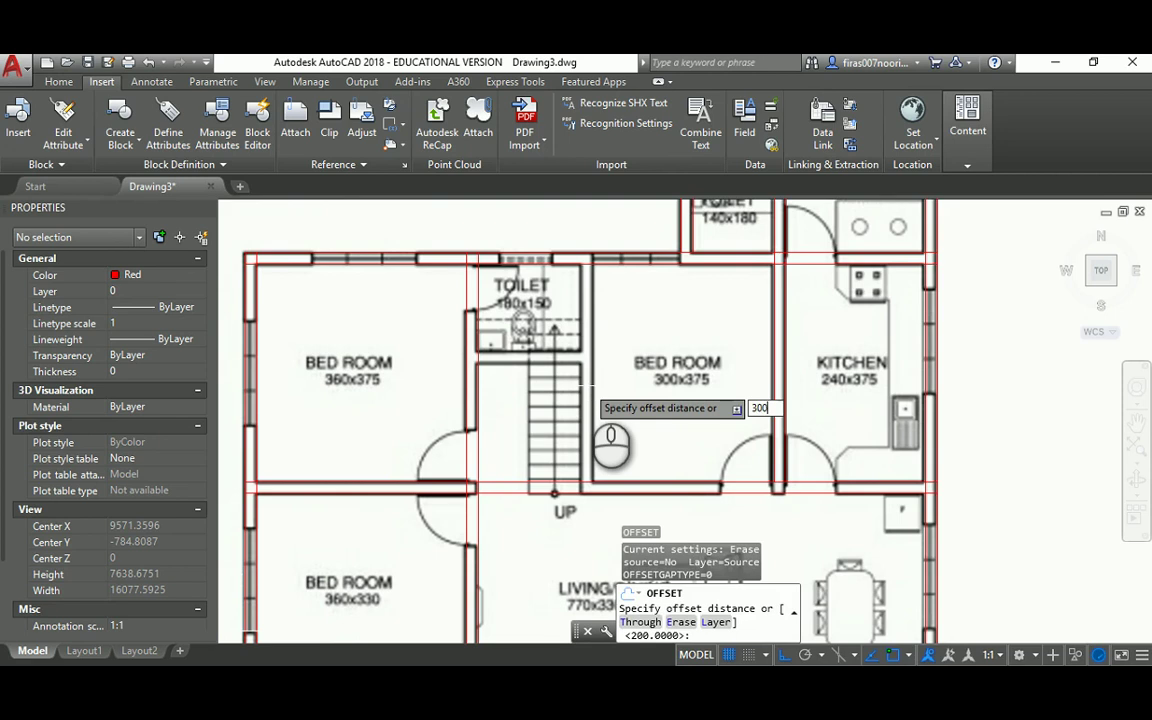
text(0)
key(Return)
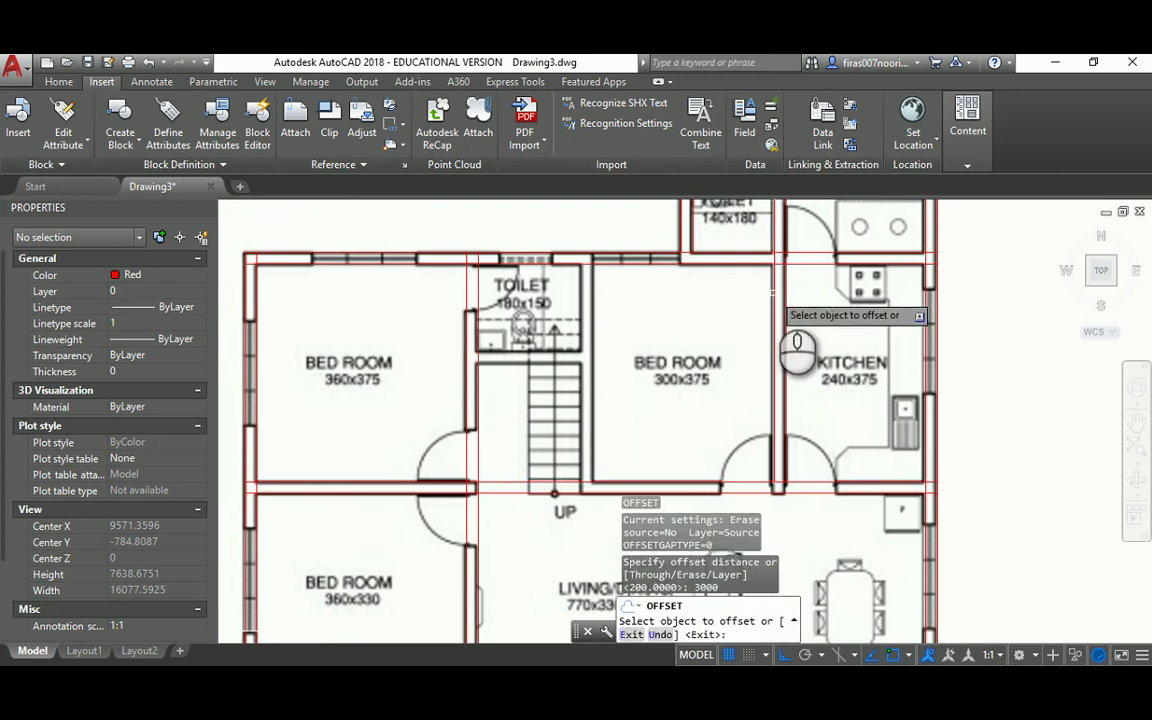
click(772, 293)
key(Escape)
scroll(580, 440, up, 4)
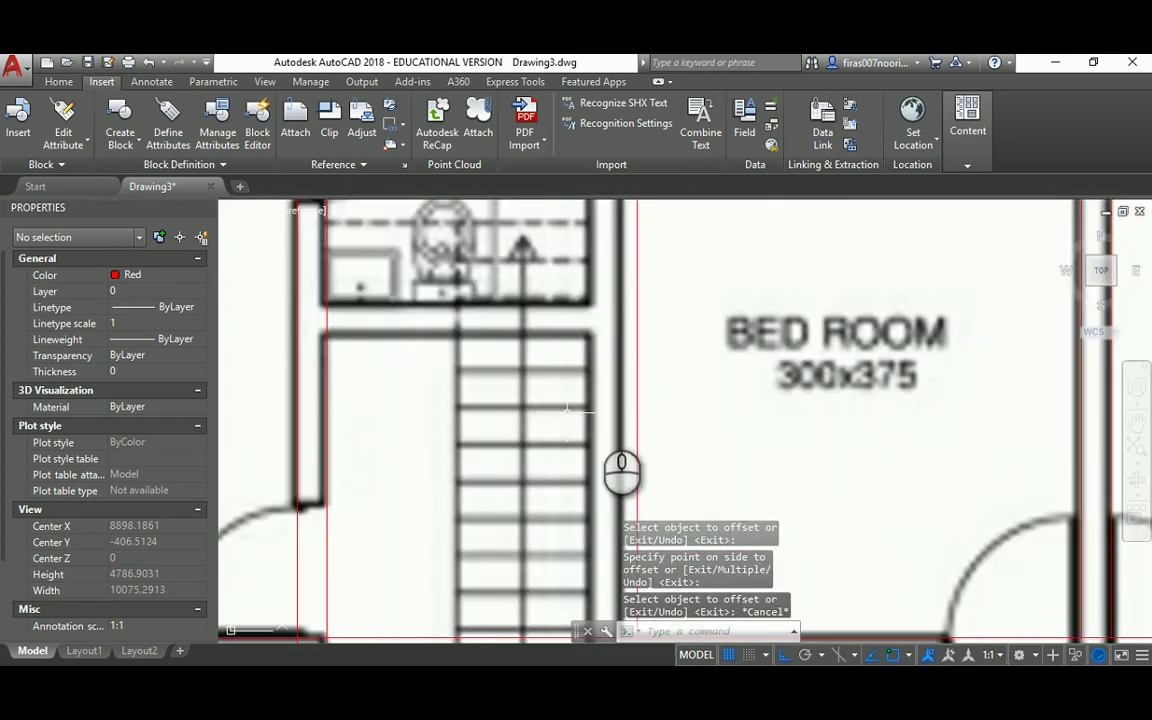
Offset the 300x375 bedroom's new left wall line 200 toward the stairs to complete that wall
middle_drag(790, 373, 745, 300)
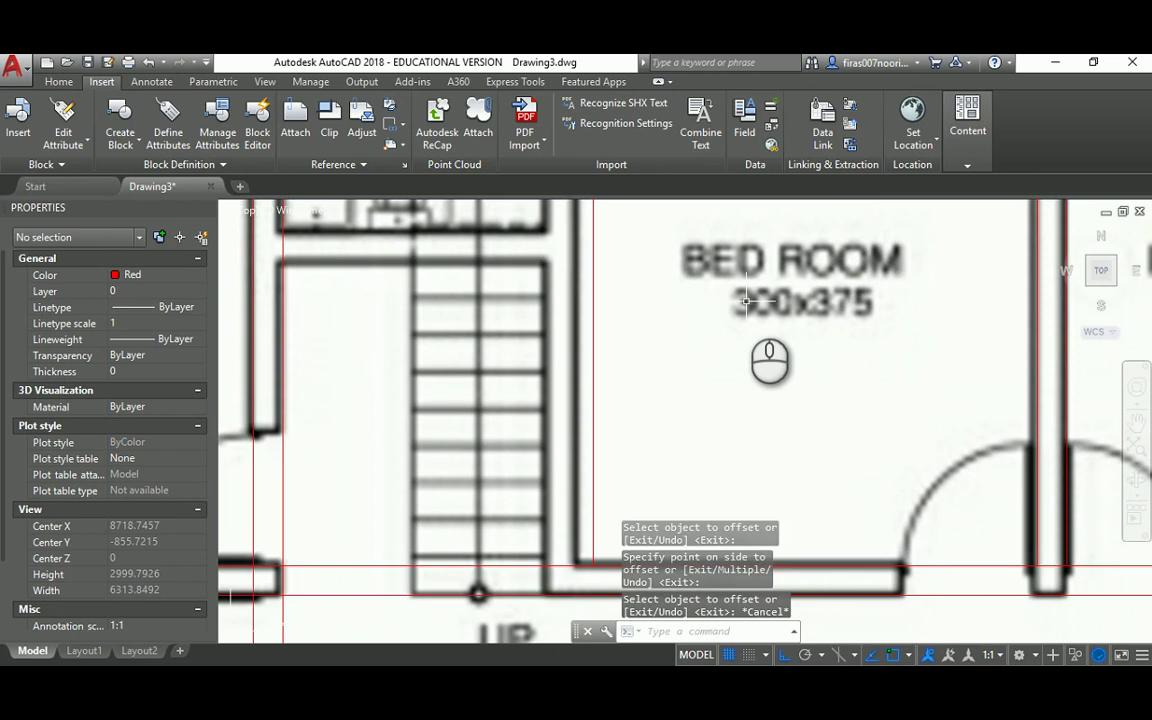
text(200)
key(Return)
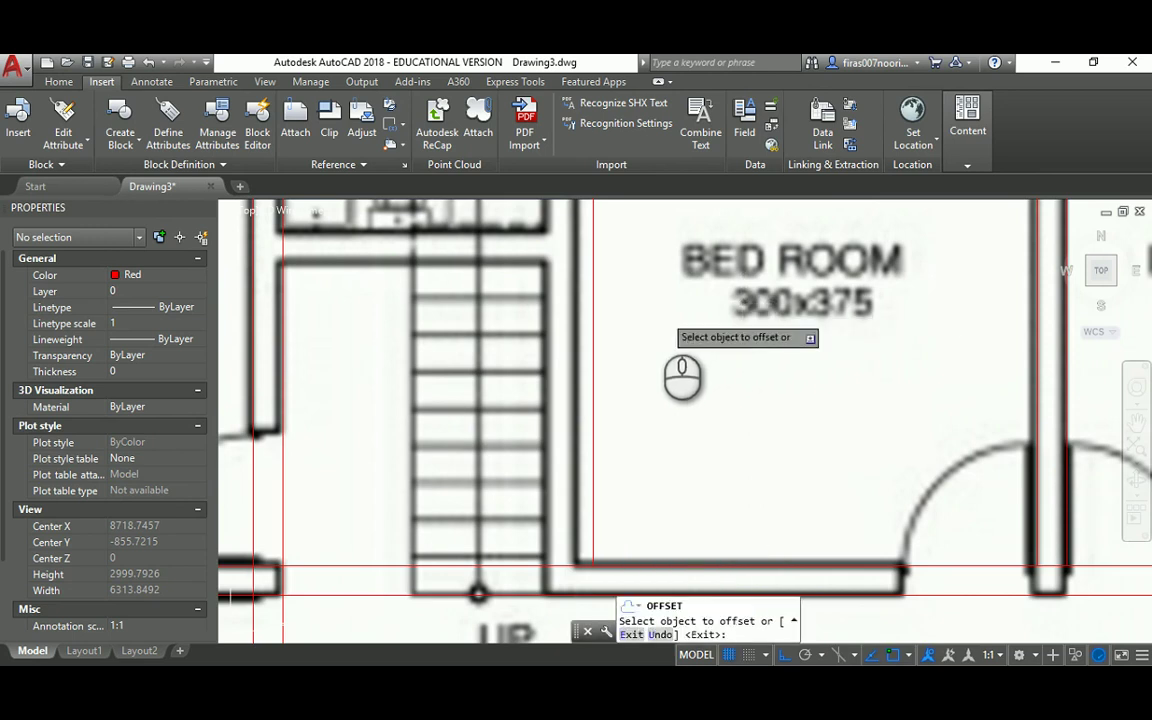
click(593, 305)
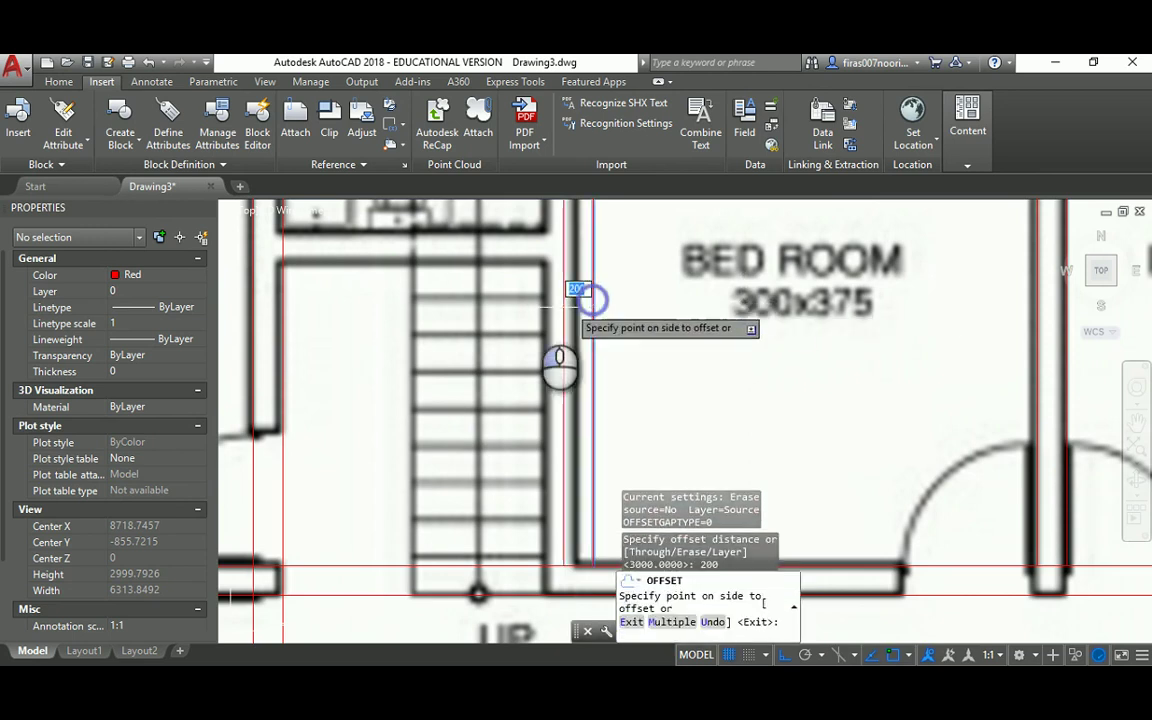
click(578, 305)
scroll(532, 308, down, 5)
key(Escape)
Measure the width of the 180x150 toilet between its side wall lines with a linear dimension
scroll(491, 345, up, 3)
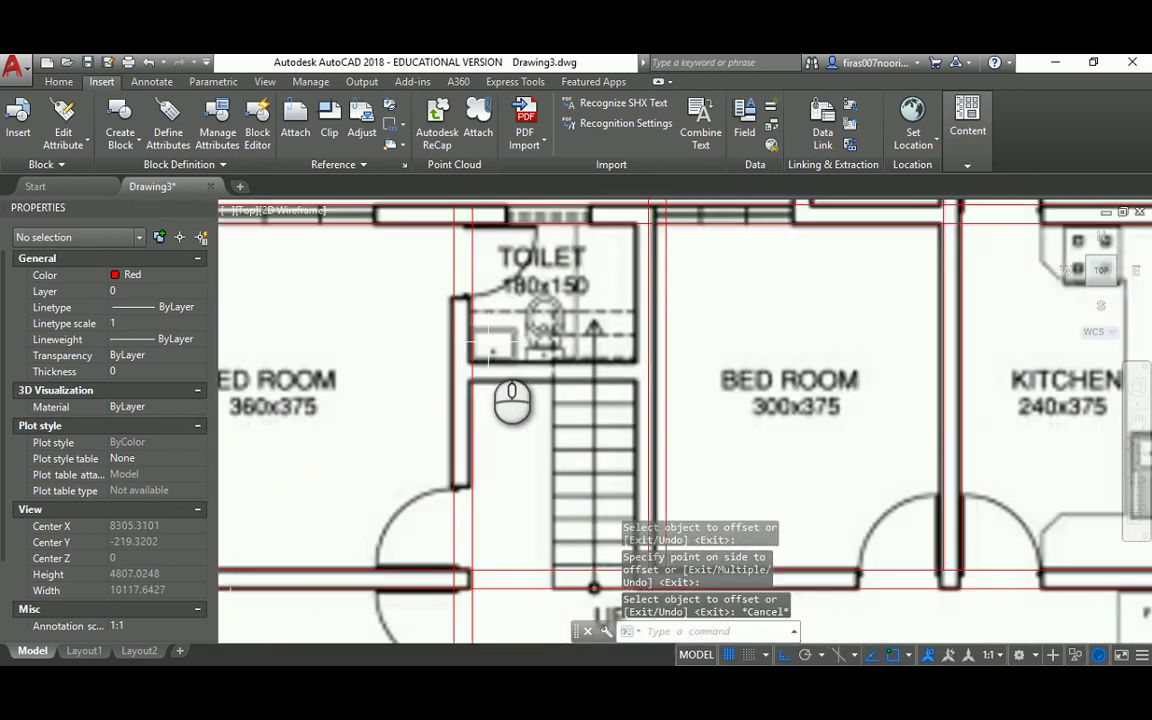
text(li)
key(Return)
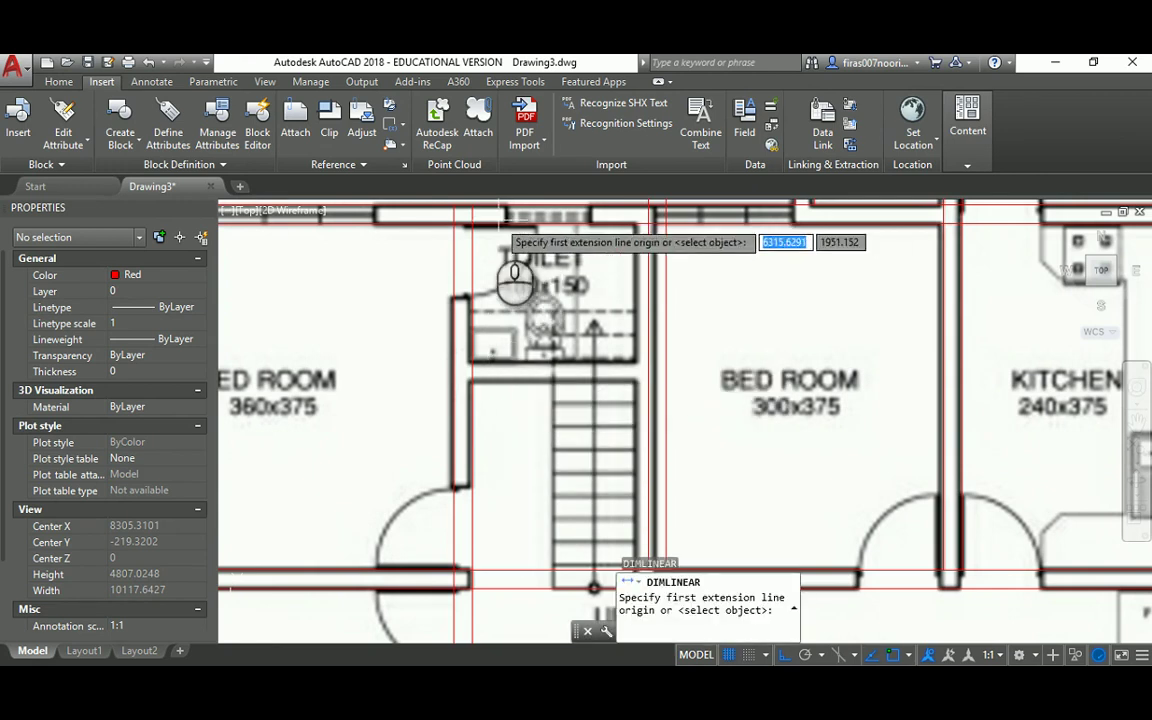
click(636, 228)
click(460, 230)
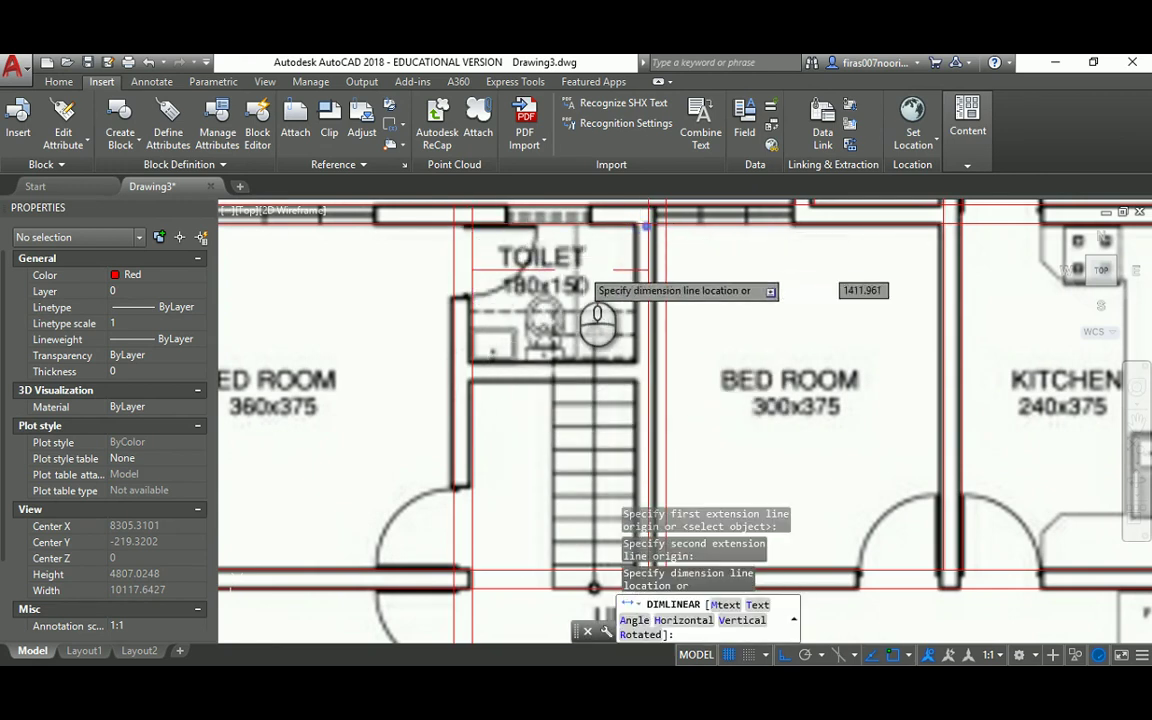
scroll(583, 262, up, 4)
scroll(531, 266, up, 3)
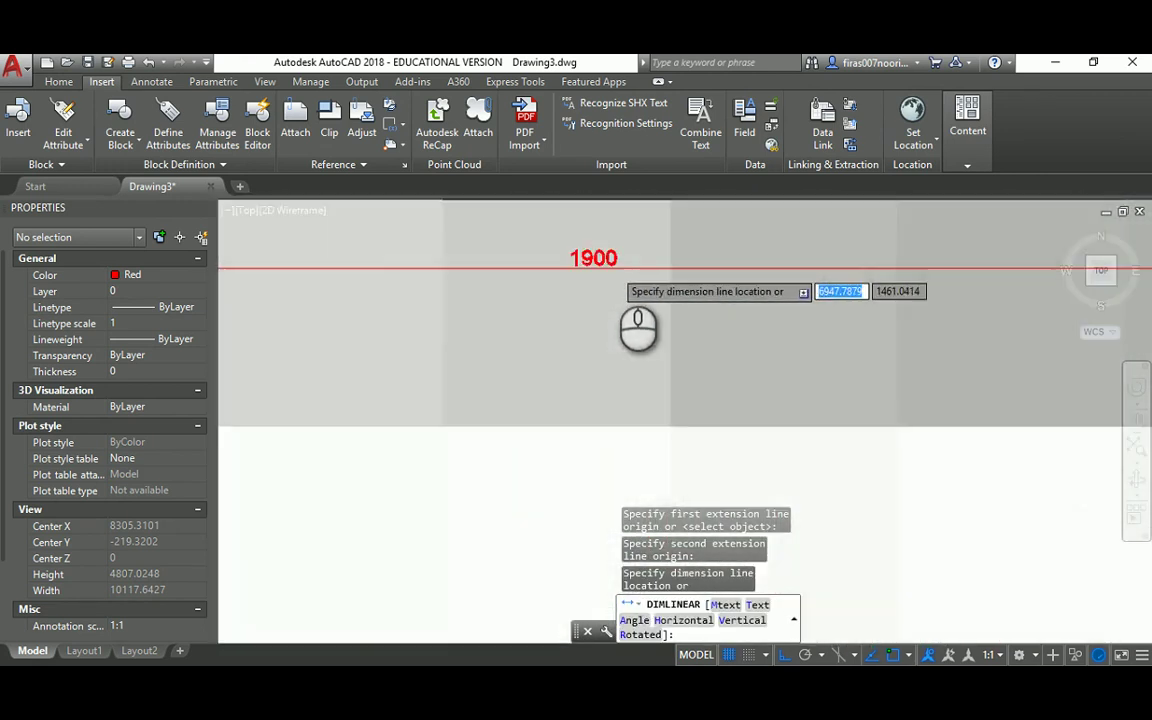
scroll(614, 270, down, 5)
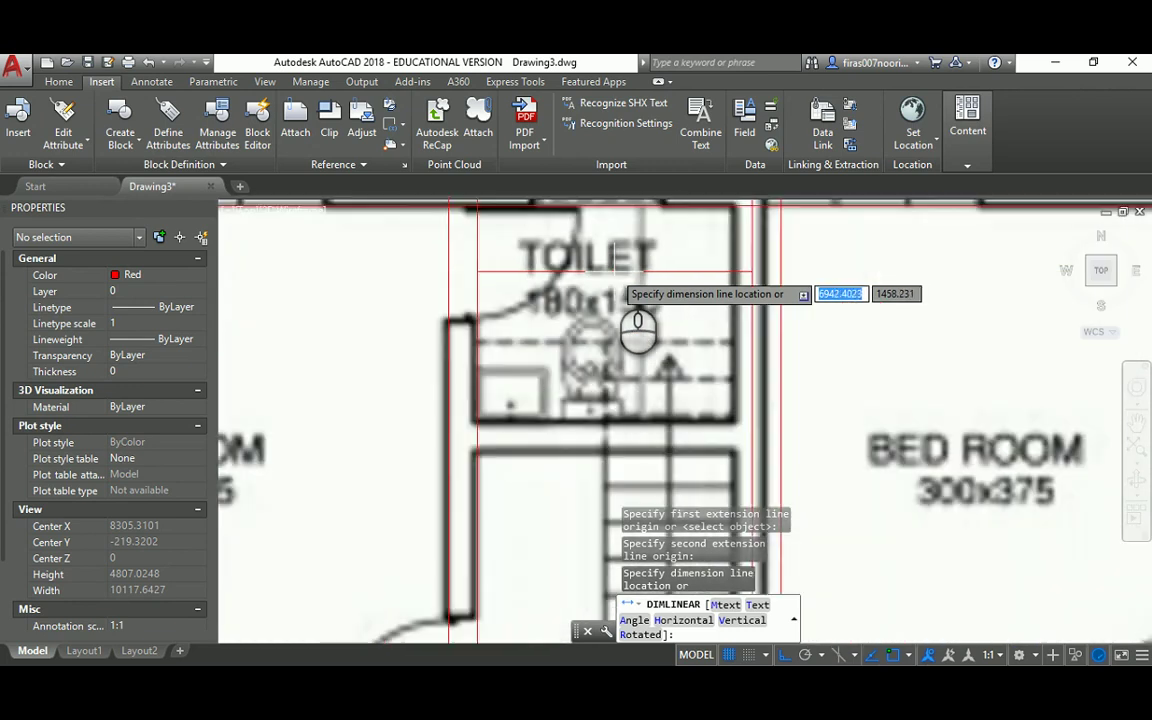
scroll(638, 330, down, 3)
key(Escape)
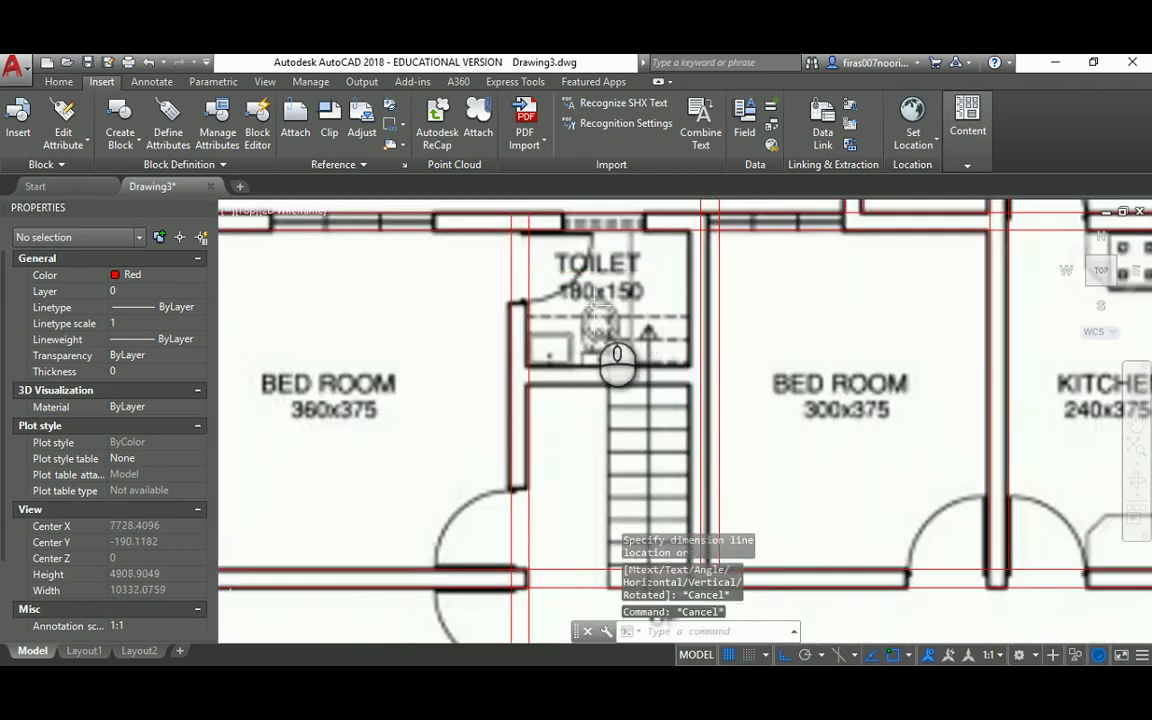
Measure the living/dining room's width from the bedroom wall to the exterior wall with a linear dimension
scroll(617, 365, up, 2)
scroll(720, 368, down, 4)
scroll(797, 380, down, 2)
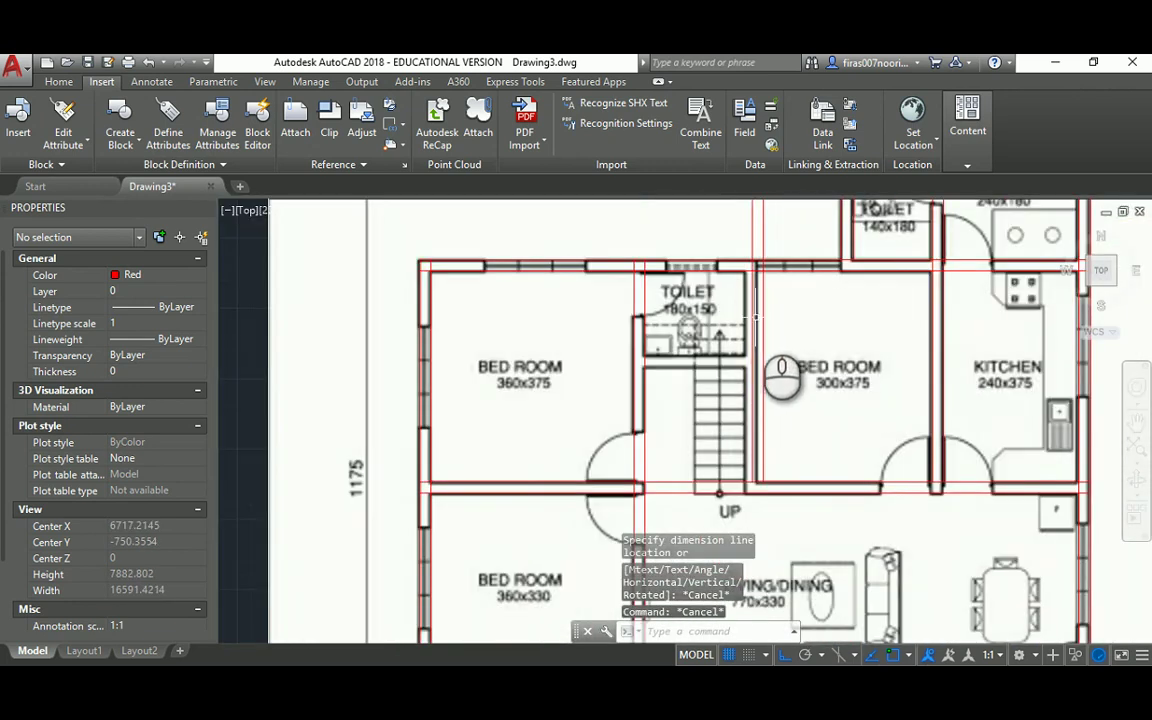
scroll(880, 448, up, 2)
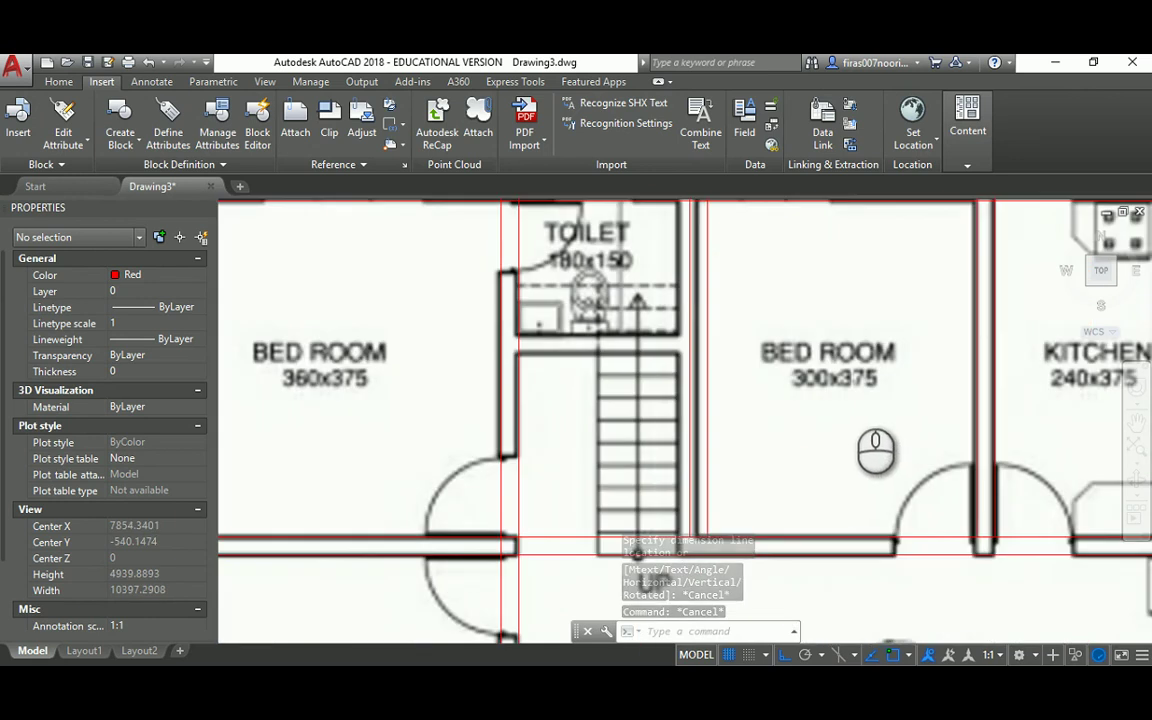
scroll(690, 400, down, 4)
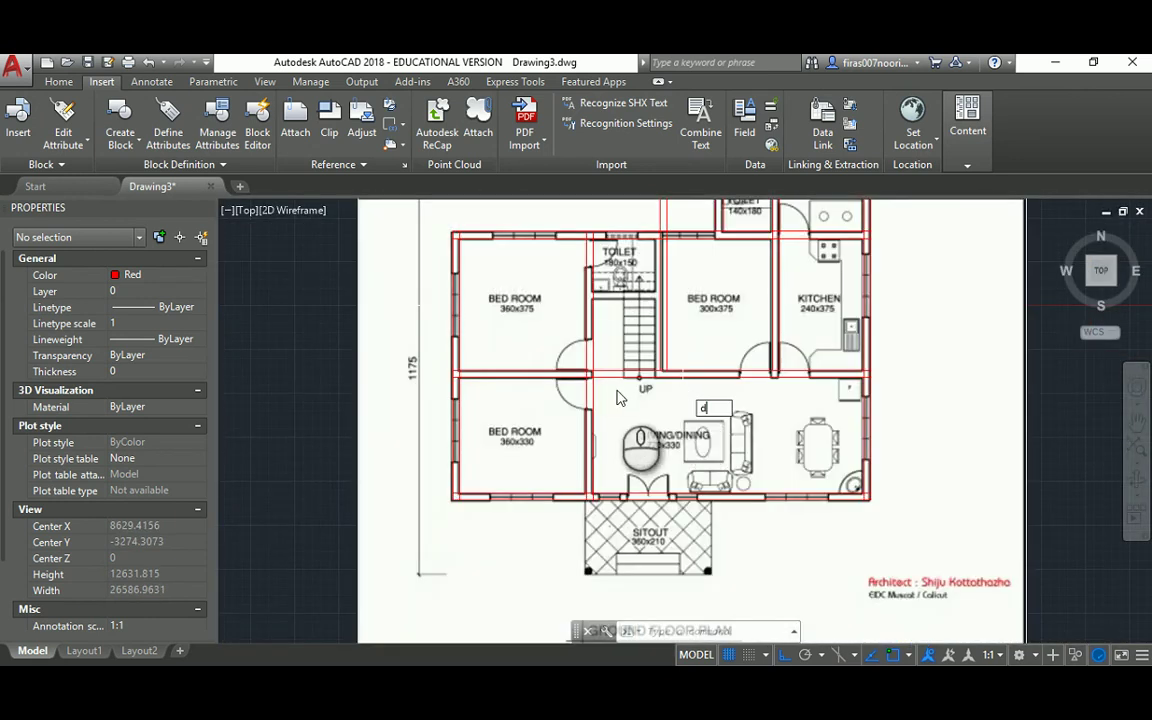
text(li)
key(Return)
click(594, 376)
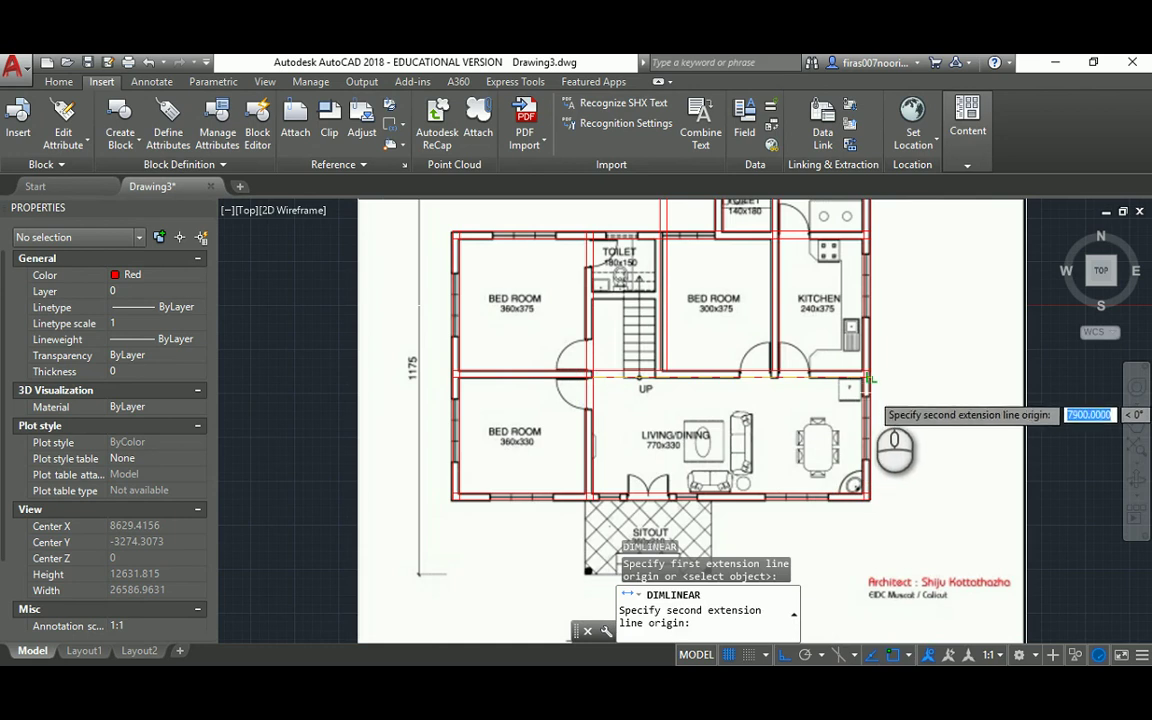
click(867, 378)
scroll(790, 430, up, 4)
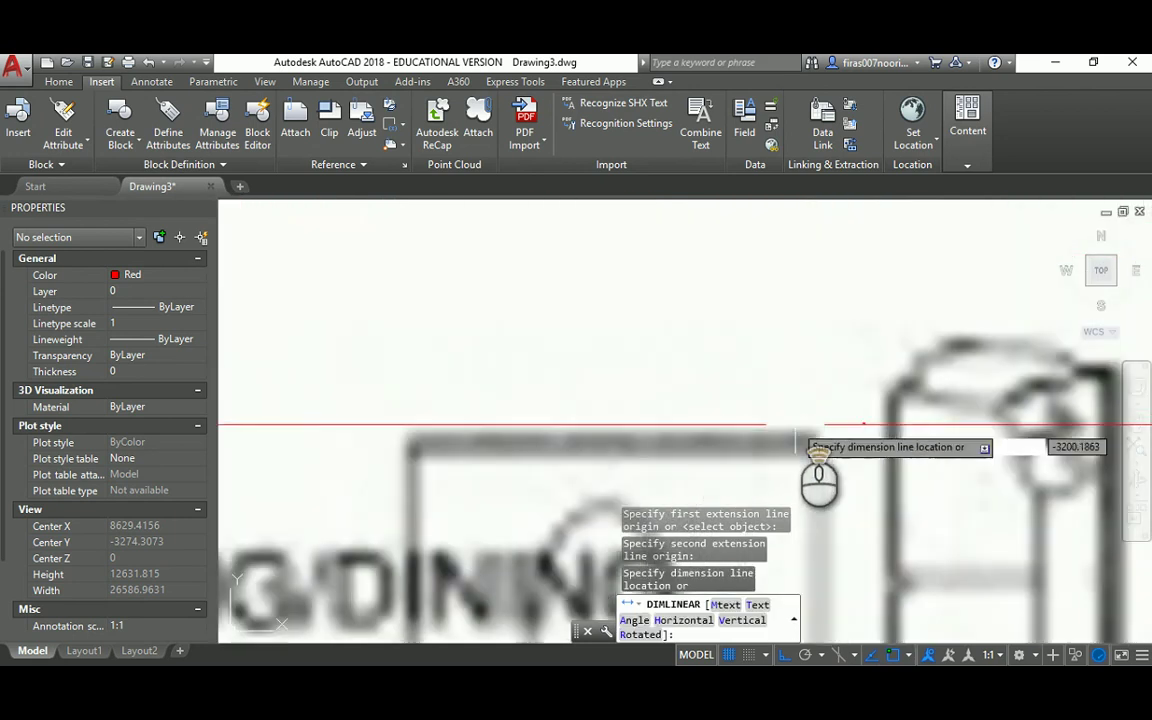
scroll(800, 430, up, 3)
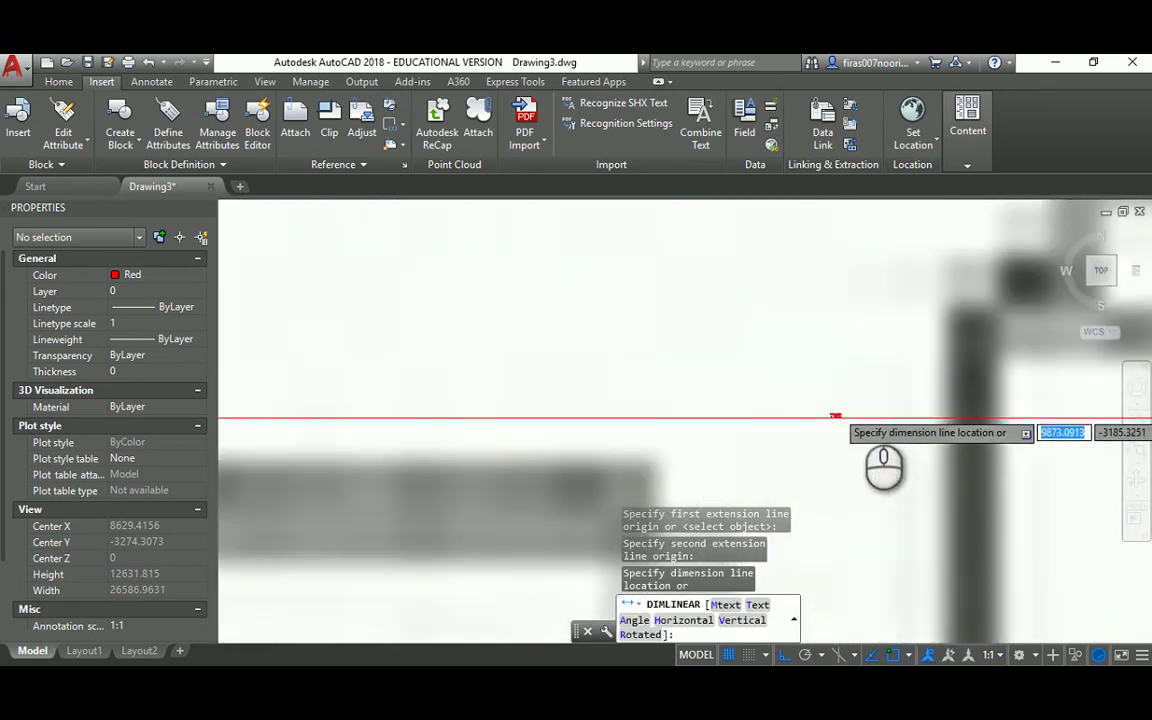
scroll(860, 450, down, 5)
scroll(836, 432, up, 5)
key(Escape)
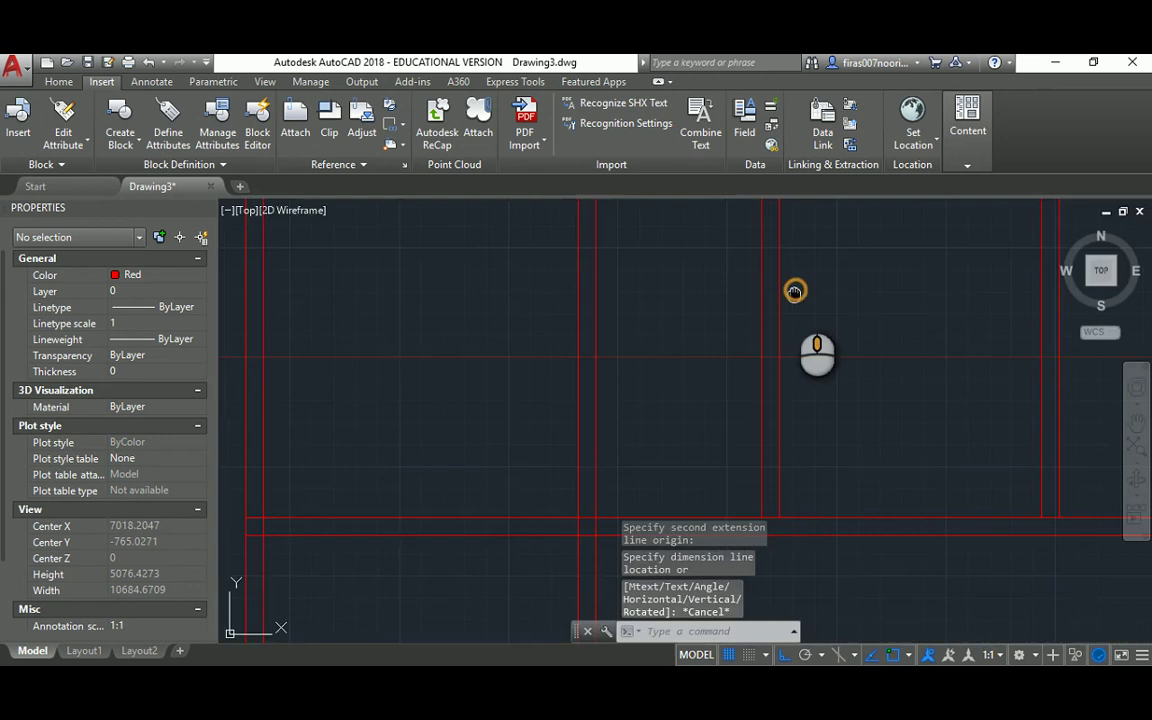
Trim off the 300x375 bedroom's left wall lines where they extend above the bedrooms' upper exterior wall
middle_drag(795, 290, 663, 324)
mouse_move(866, 455)
middle_down()
mouse_move(710, 475)
mouse_move(712, 406)
mouse_move(643, 440)
middle_up()
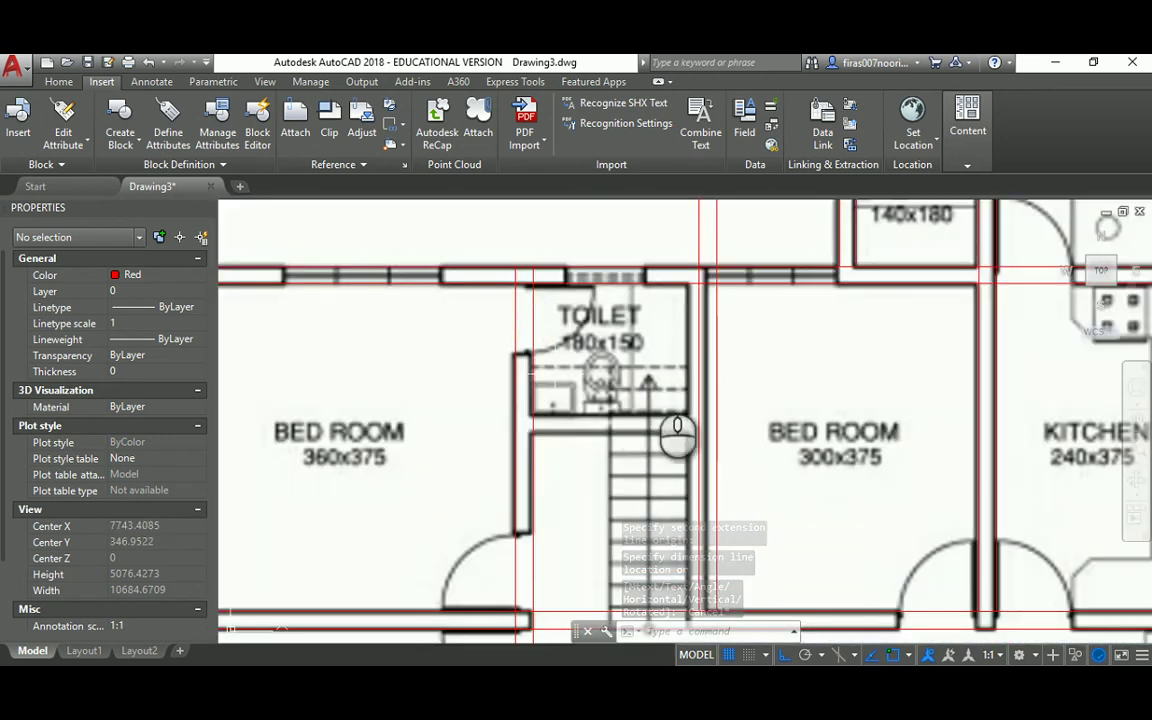
scroll(644, 390, down, 5)
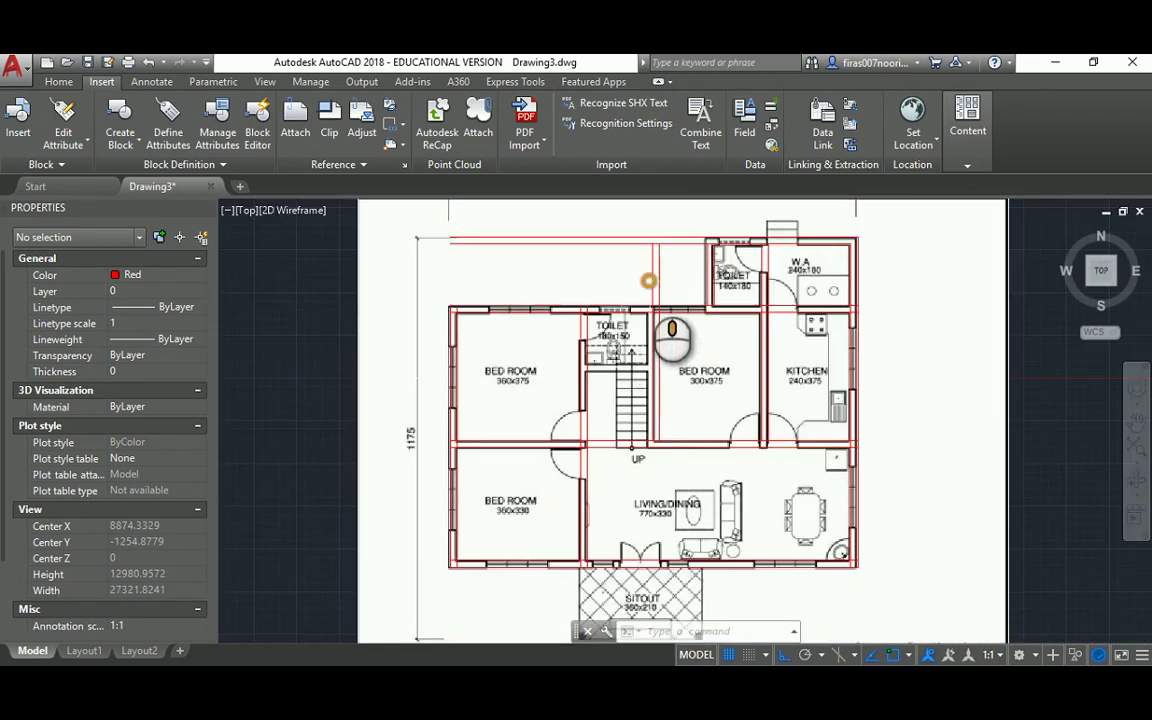
text(tr)
key(Return)
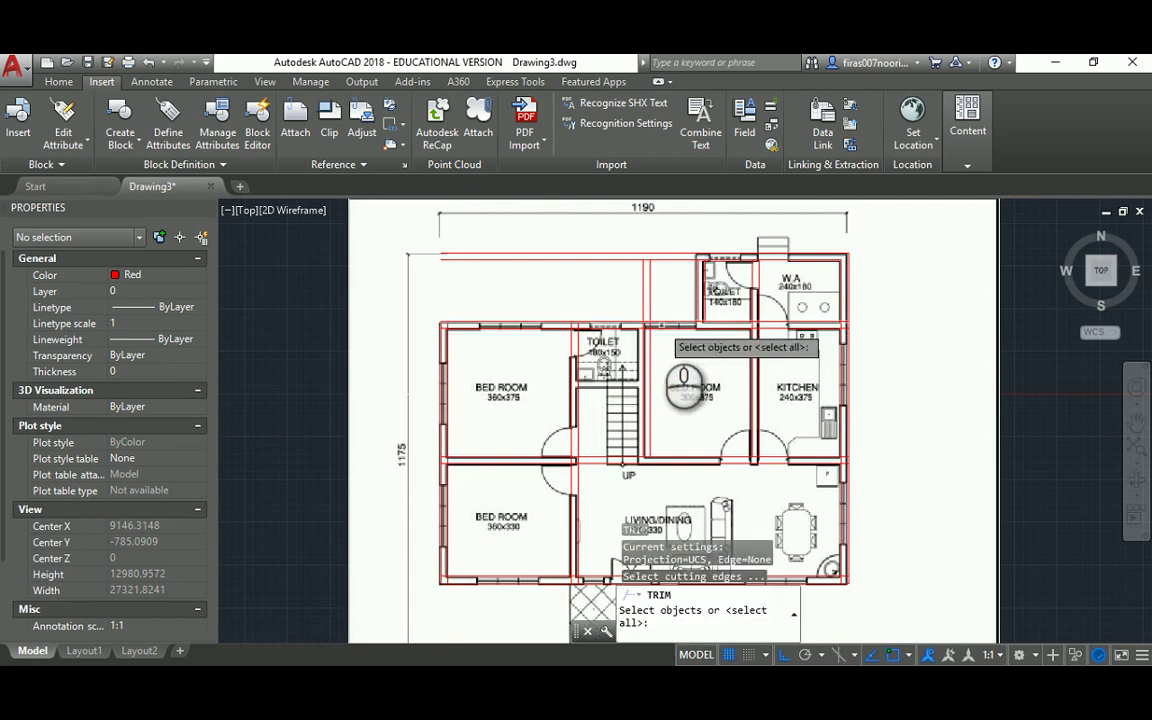
click(636, 355)
key(Escape)
Trim the inner line of the topmost exterior wall where it extends left beyond the 140x180 toilet
key(Return)
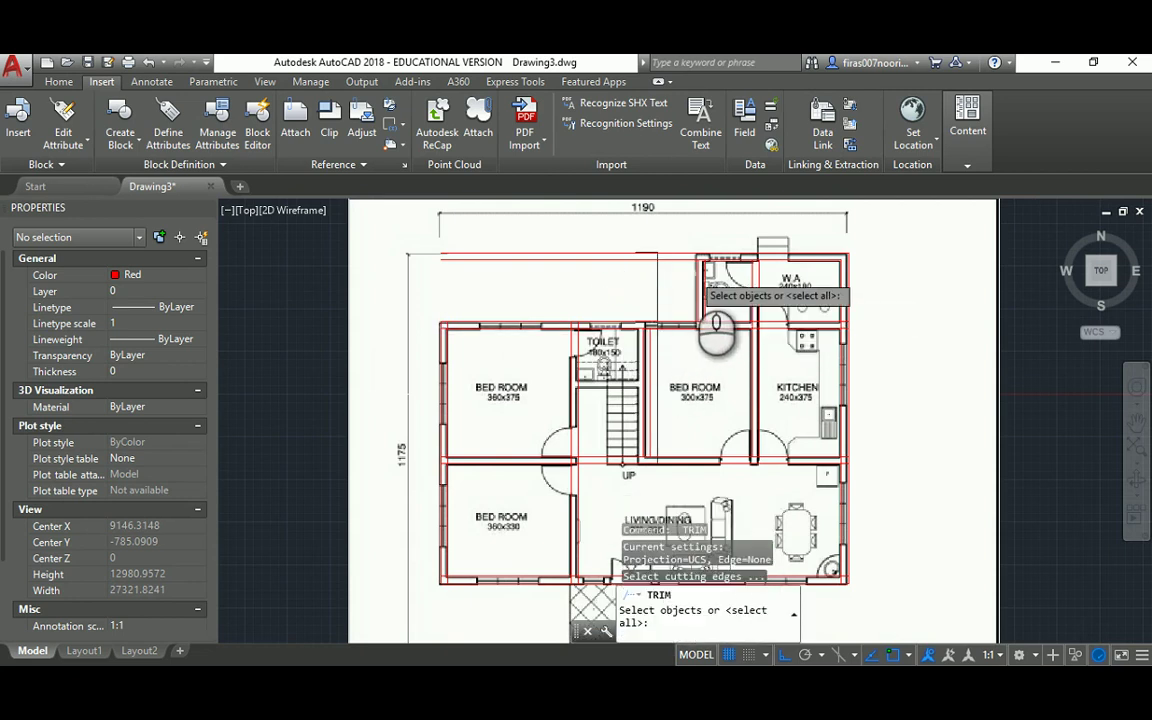
click(705, 285)
key(Return)
click(688, 258)
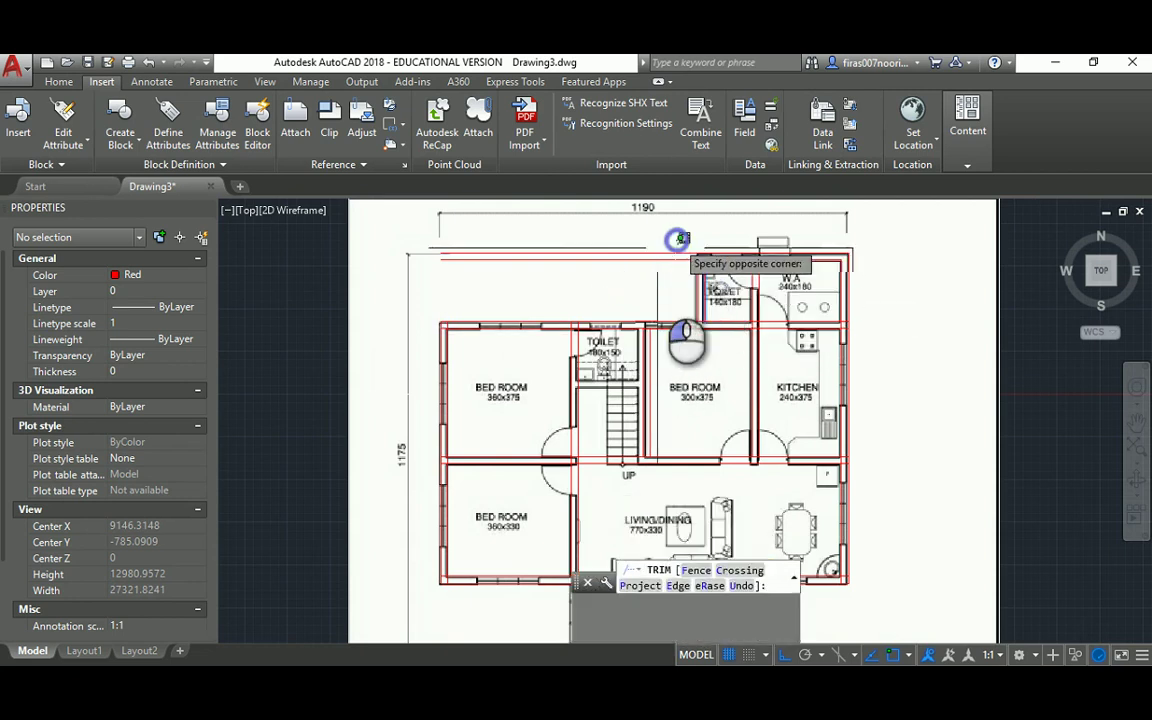
click(668, 296)
key(Escape)
key(Escape)
key(Escape)
Fillet the outer lines of the 140x180 toilet's left wall and the topmost exterior wall into a square corner
text(f)
key(Return)
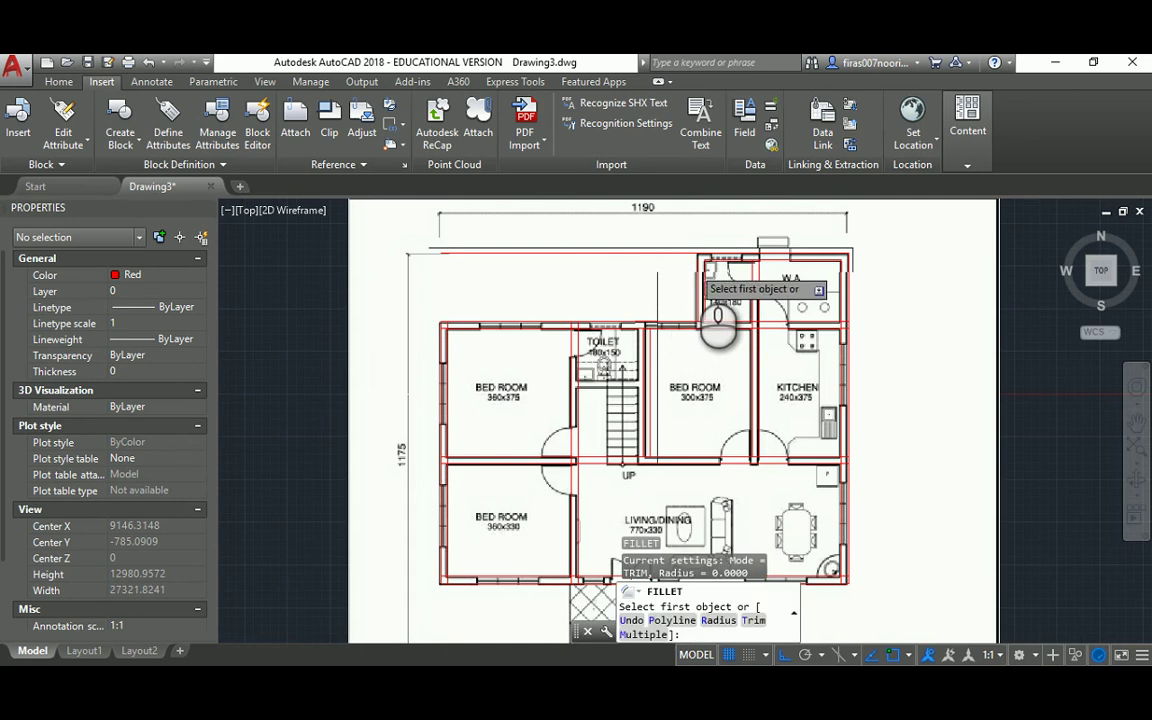
click(707, 257)
key(Escape)
key(Escape)
Move the floor plan image horizontally to the right, clear of the traced walls
scroll(628, 333, down, 5)
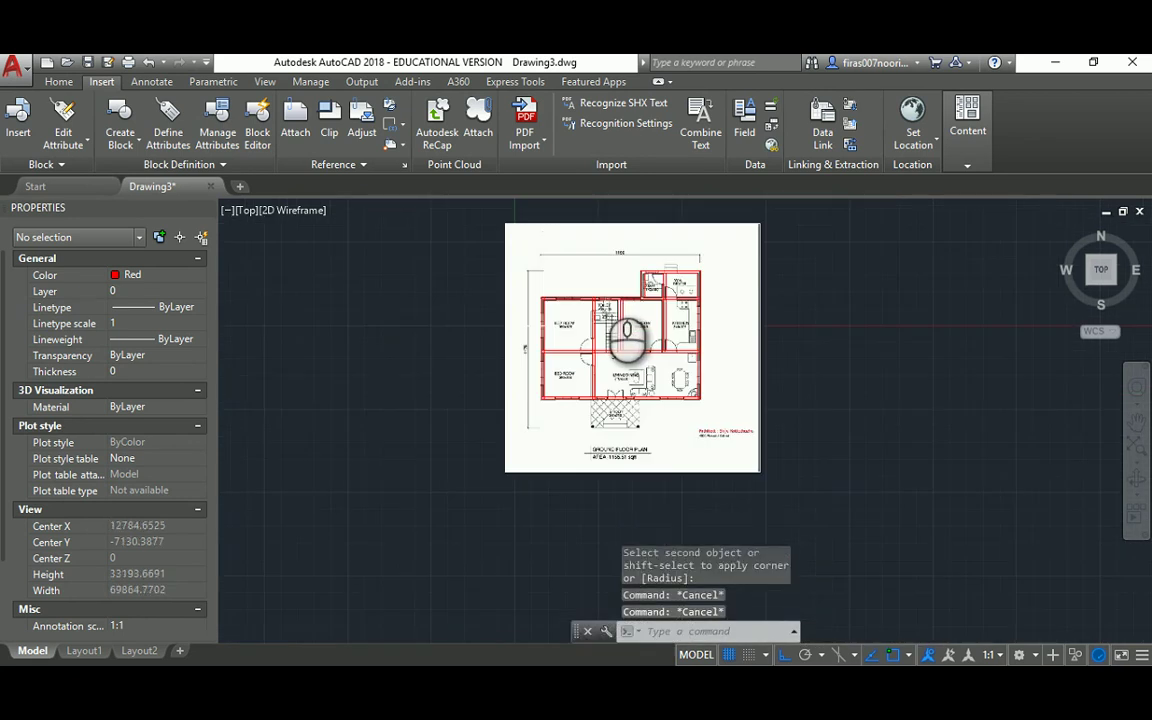
text(m)
key(Return)
click(625, 234)
click(560, 400)
key(Return)
click(600, 247)
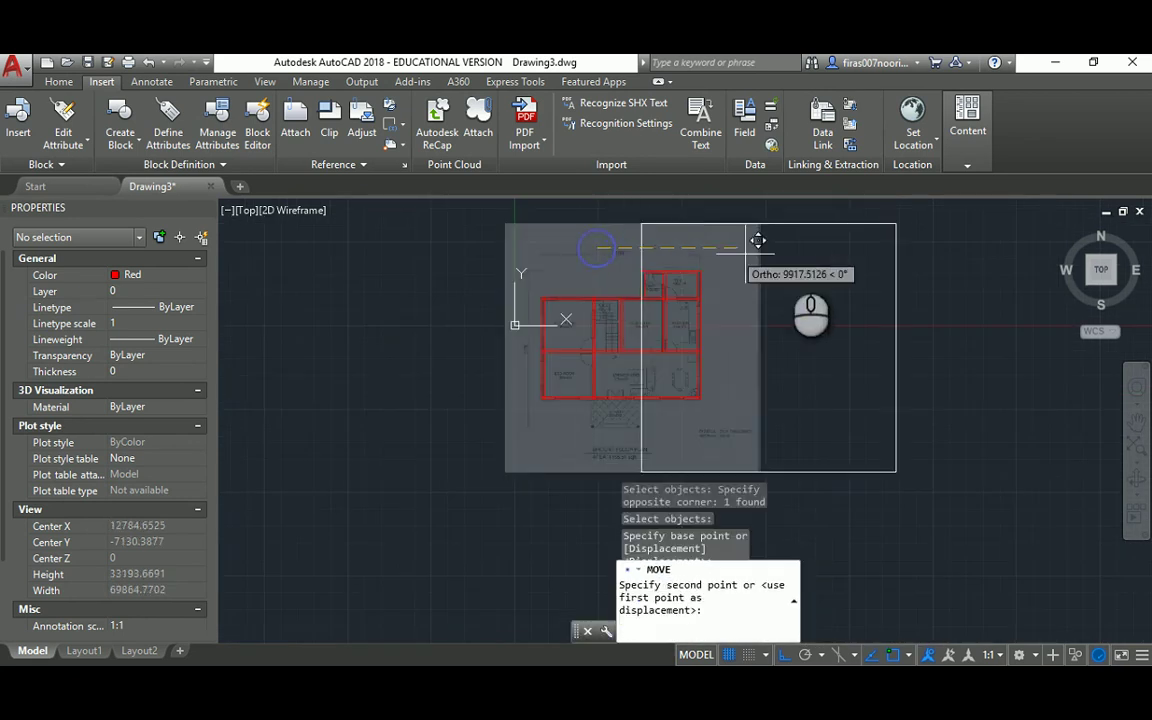
key(Escape)
key(Escape)
Trim away the middle wall lines across the stair opening, including the lower line below the 300x375 bedroom and kitchen
scroll(620, 330, up, 2)
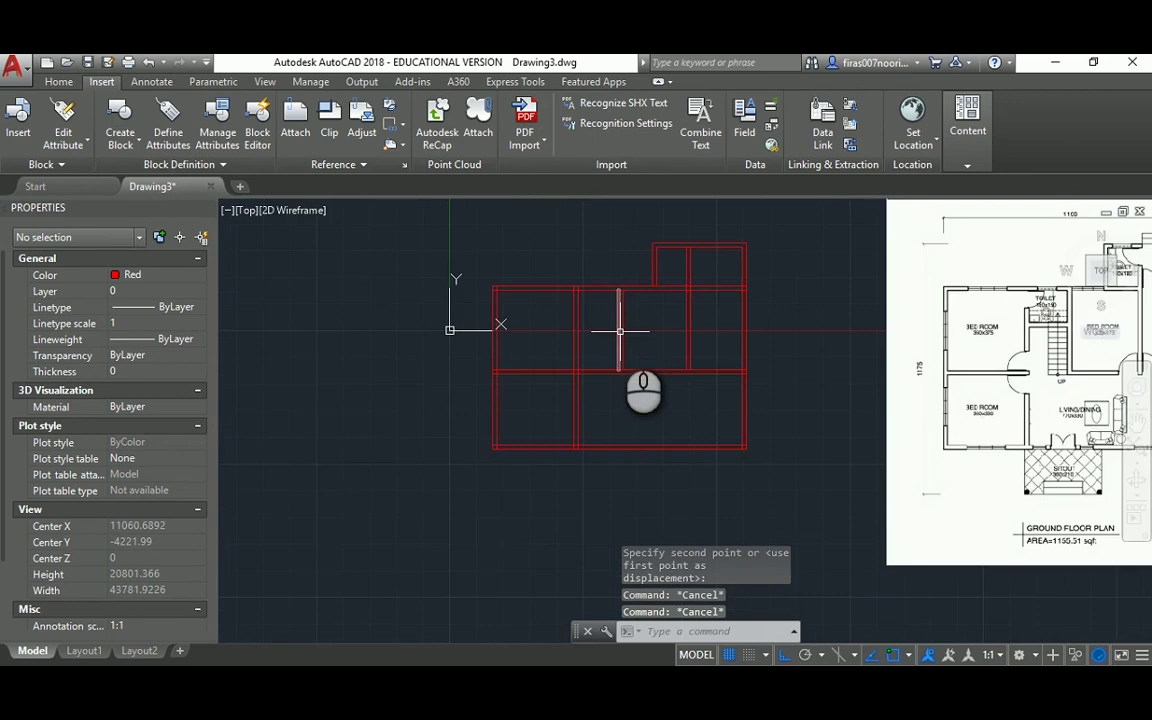
mouse_move(615, 312)
middle_down()
mouse_move(558, 327)
mouse_move(459, 326)
middle_up()
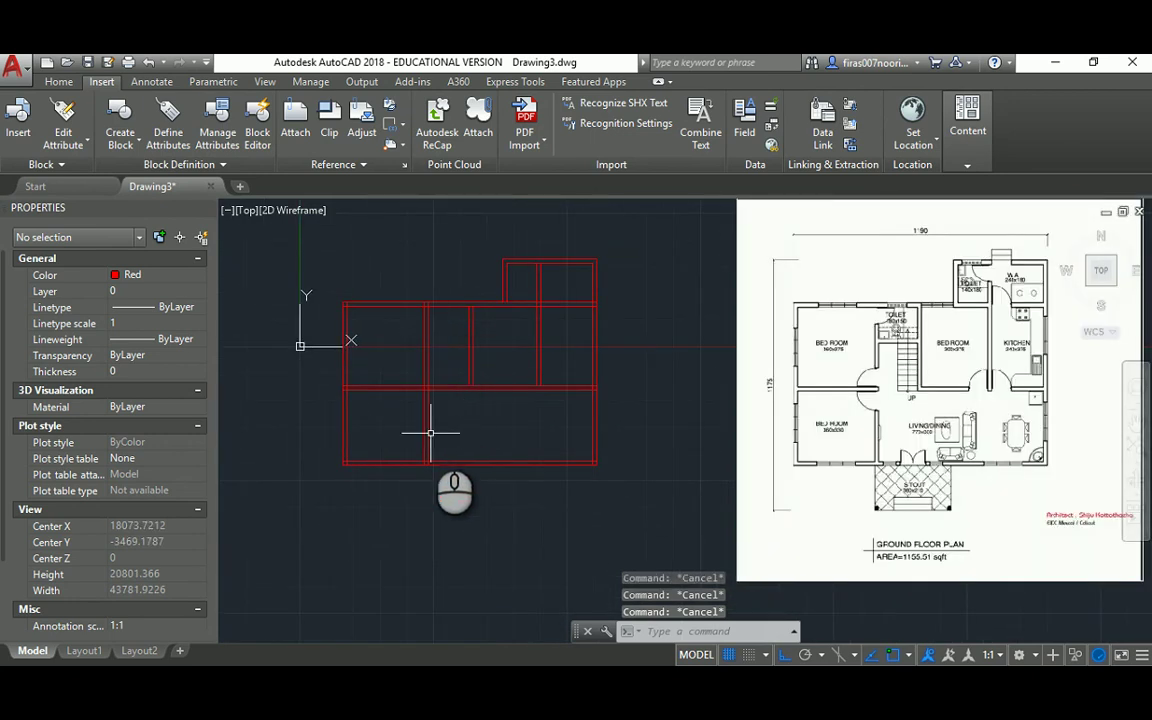
scroll(434, 410, up, 3)
scroll(434, 410, down, 3)
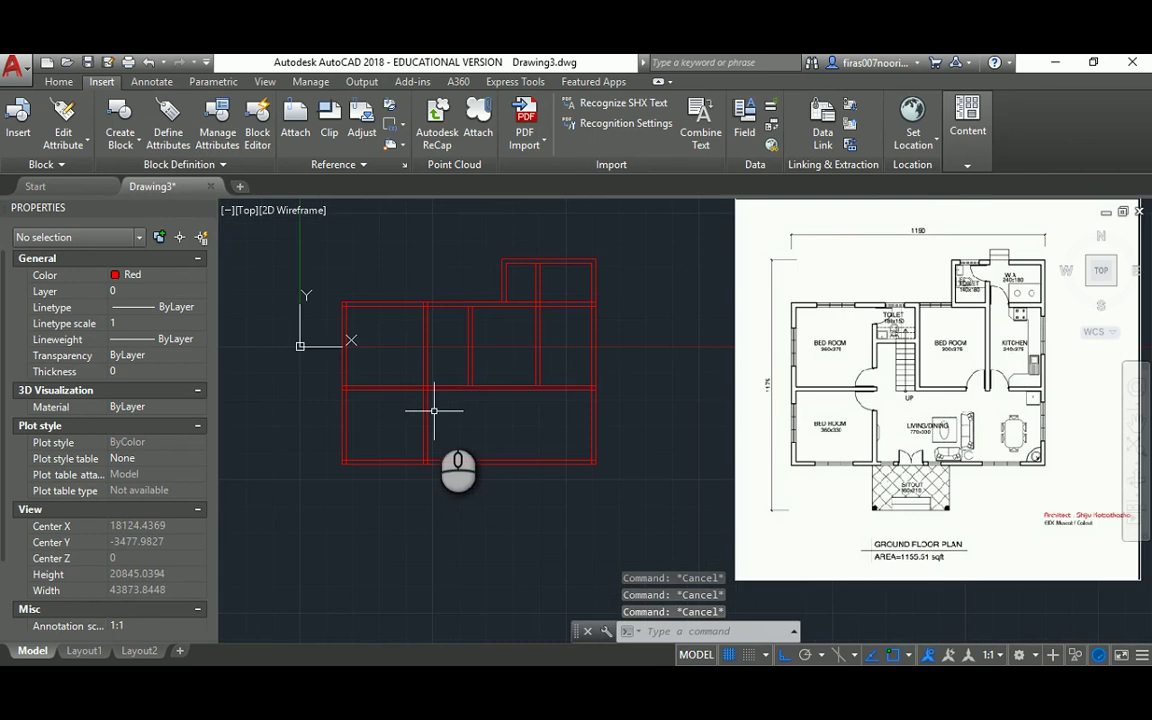
text(r)
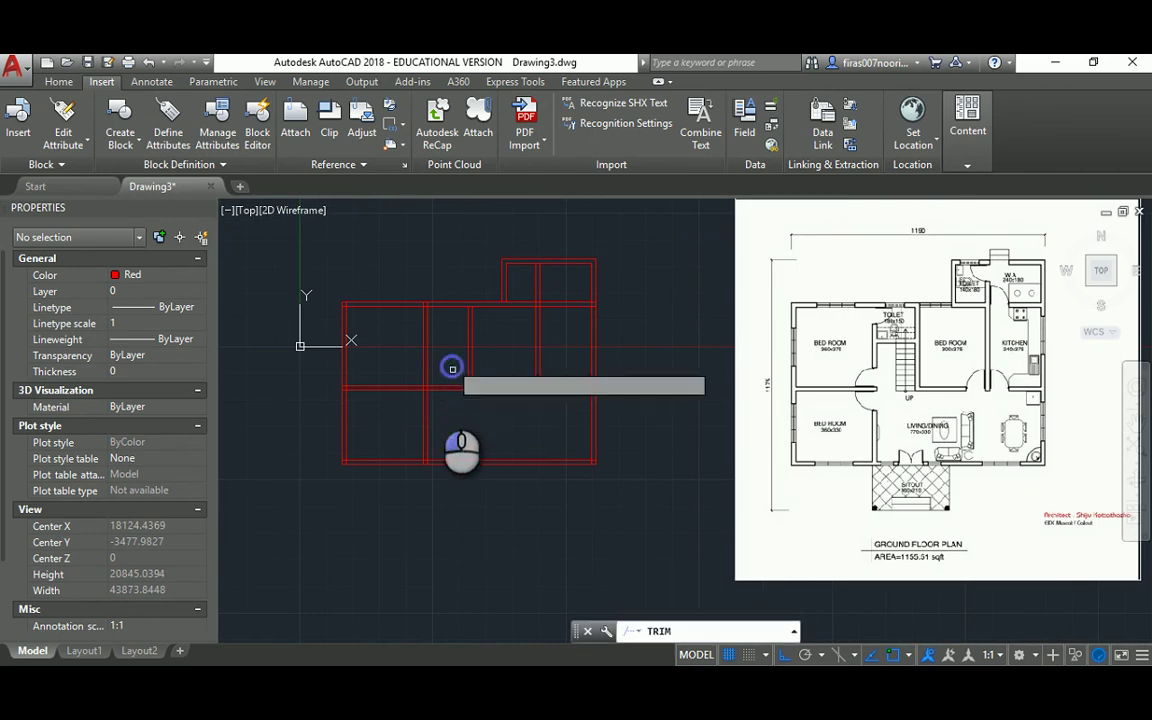
key(Return)
key(Escape)
key(Escape)
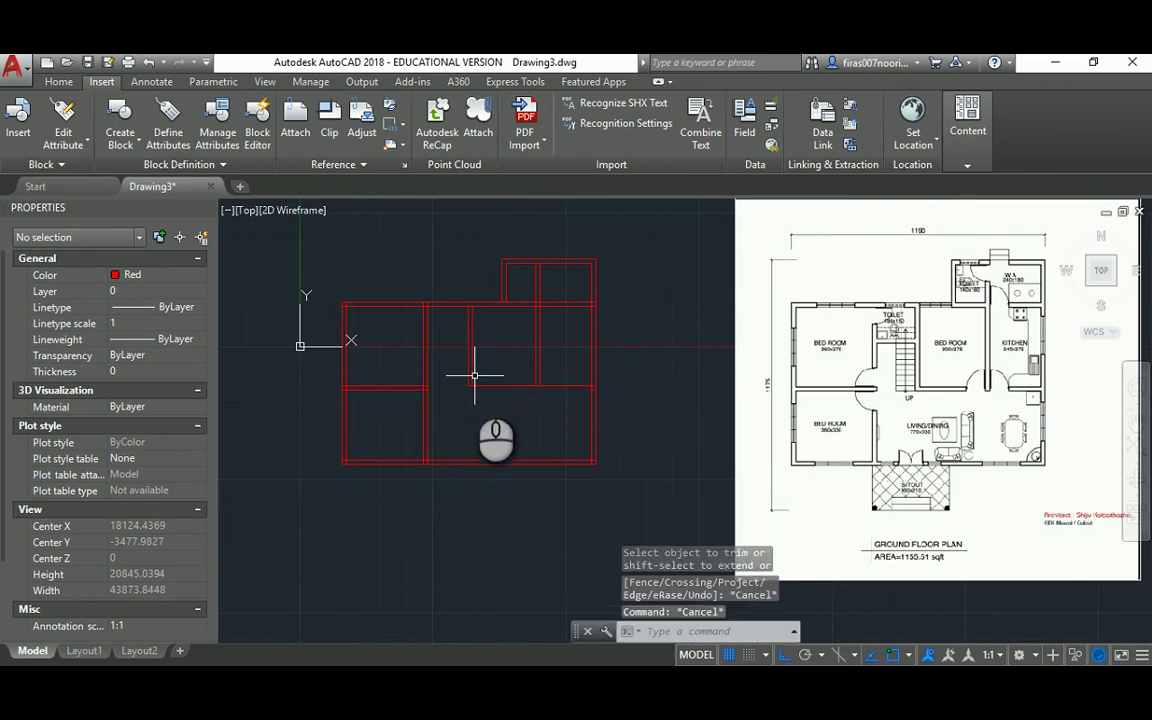
Offset the remaining wall line below the 300x375 bedroom and kitchen by 200 toward the inside of the bedroom
text(o)
key(Return)
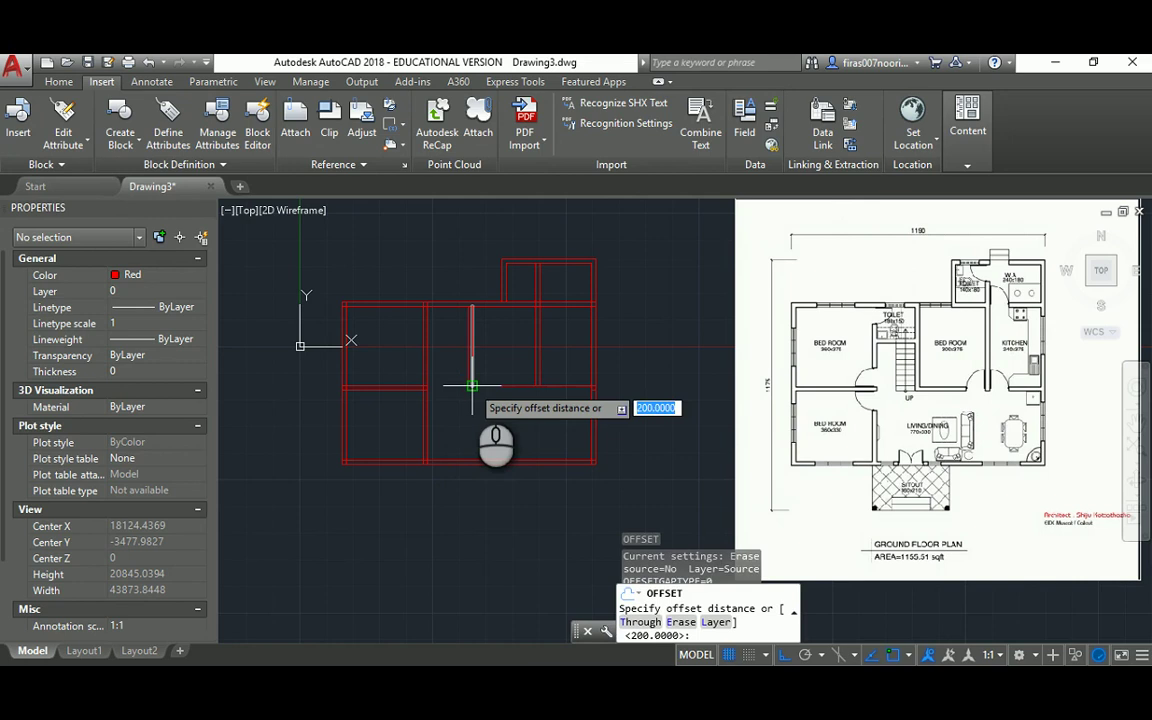
click(487, 385)
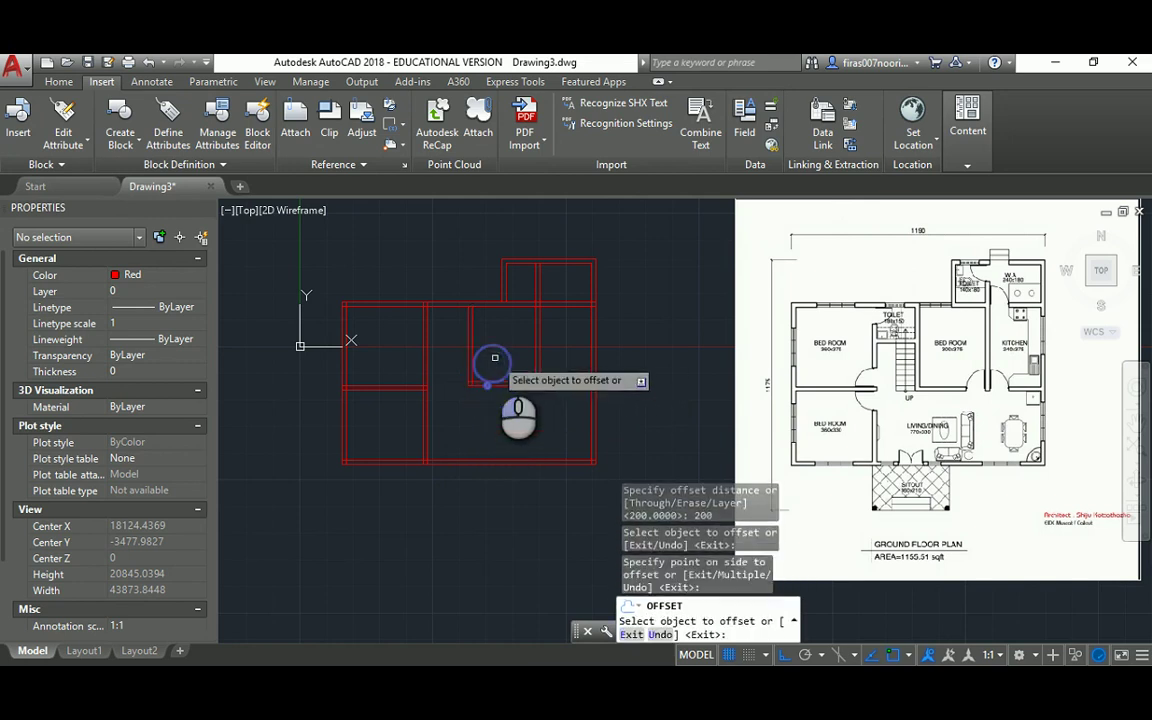
click(500, 363)
key(Escape)
key(Escape)
key(Escape)
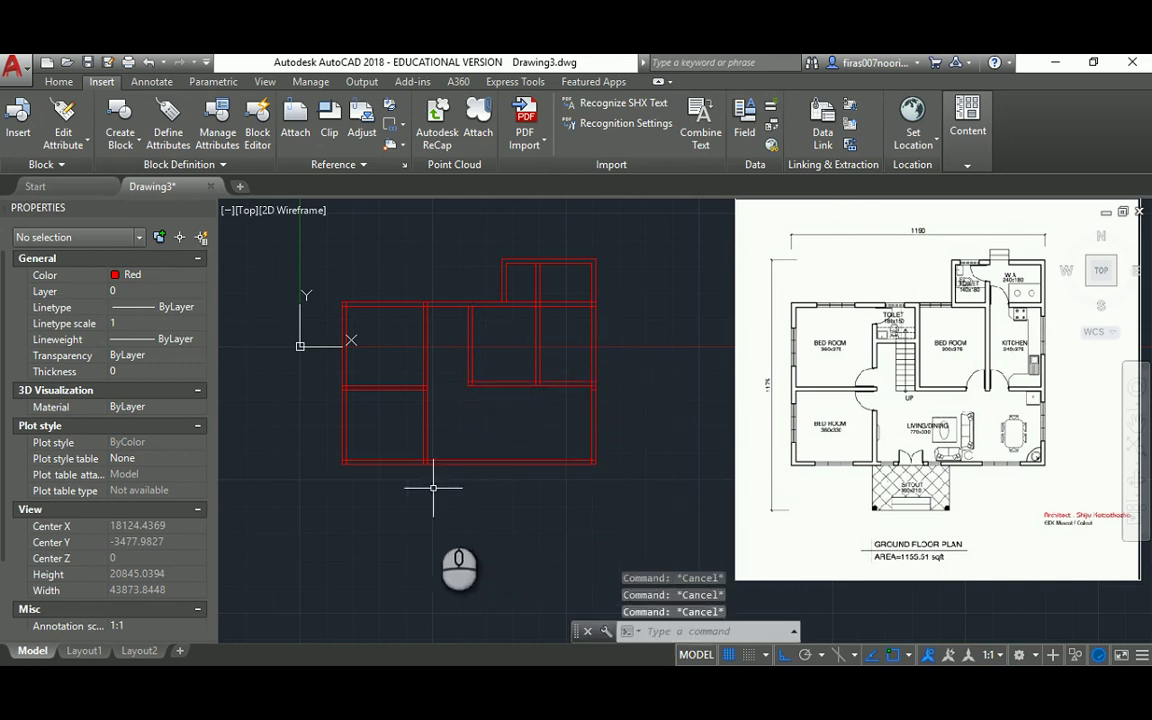
Examine the 180x150 toilet and staircase on the floor plan image, comparing its walls with the traced layout
middle_drag(580, 325, 573, 333)
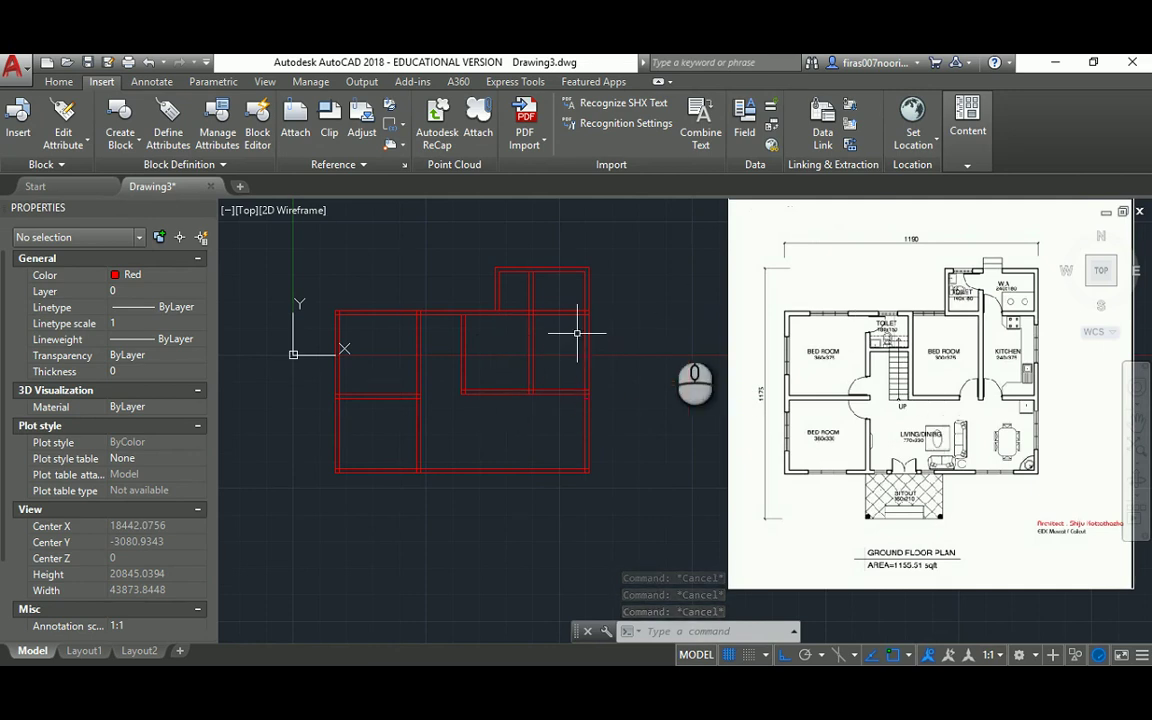
scroll(940, 345, up, 3)
scroll(828, 360, up, 4)
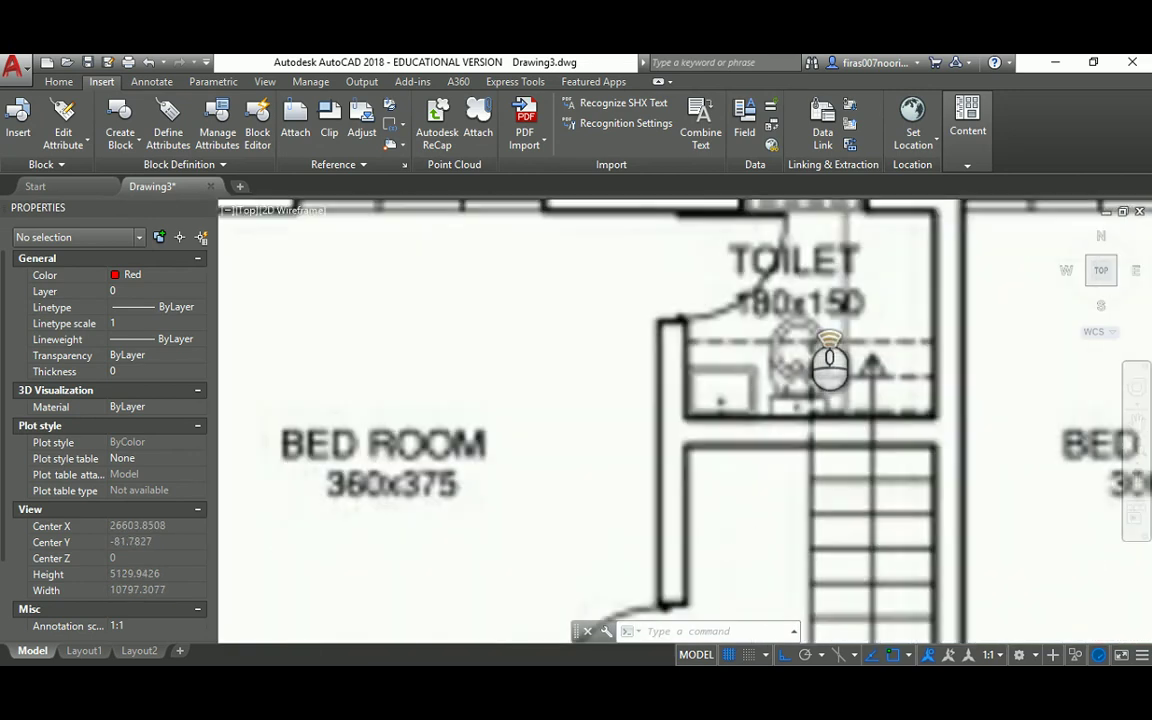
scroll(833, 360, down, 4)
scroll(828, 362, up, 5)
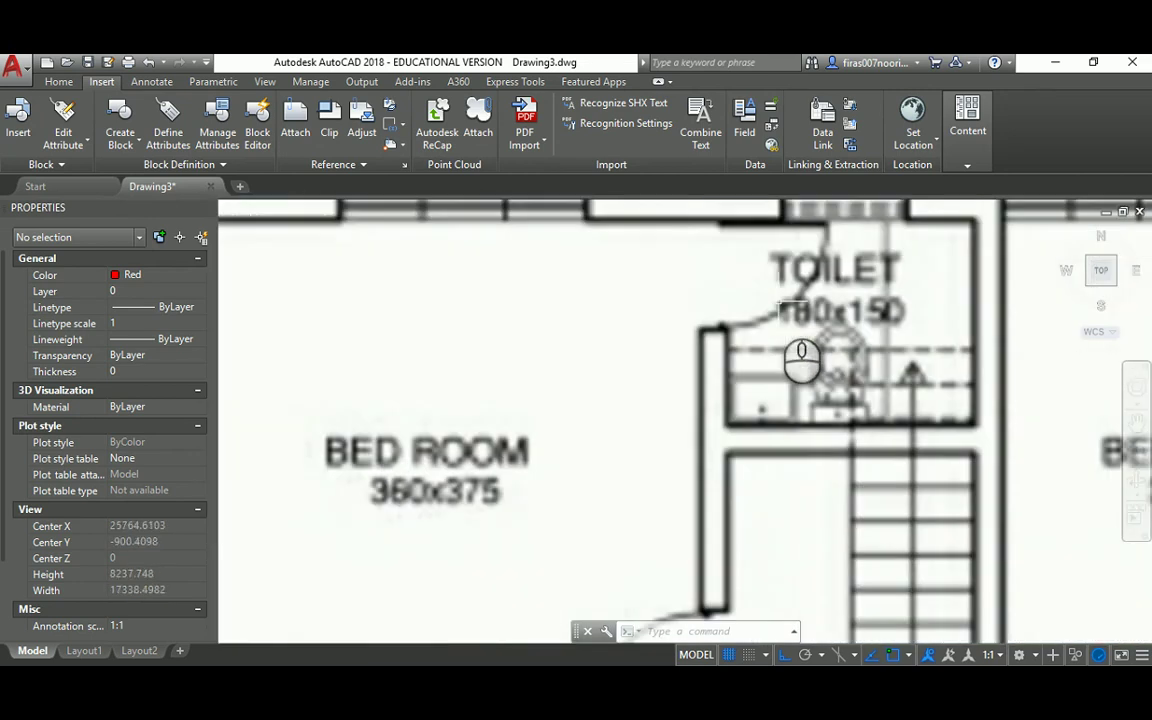
scroll(843, 411, down, 2)
scroll(845, 418, down, 9)
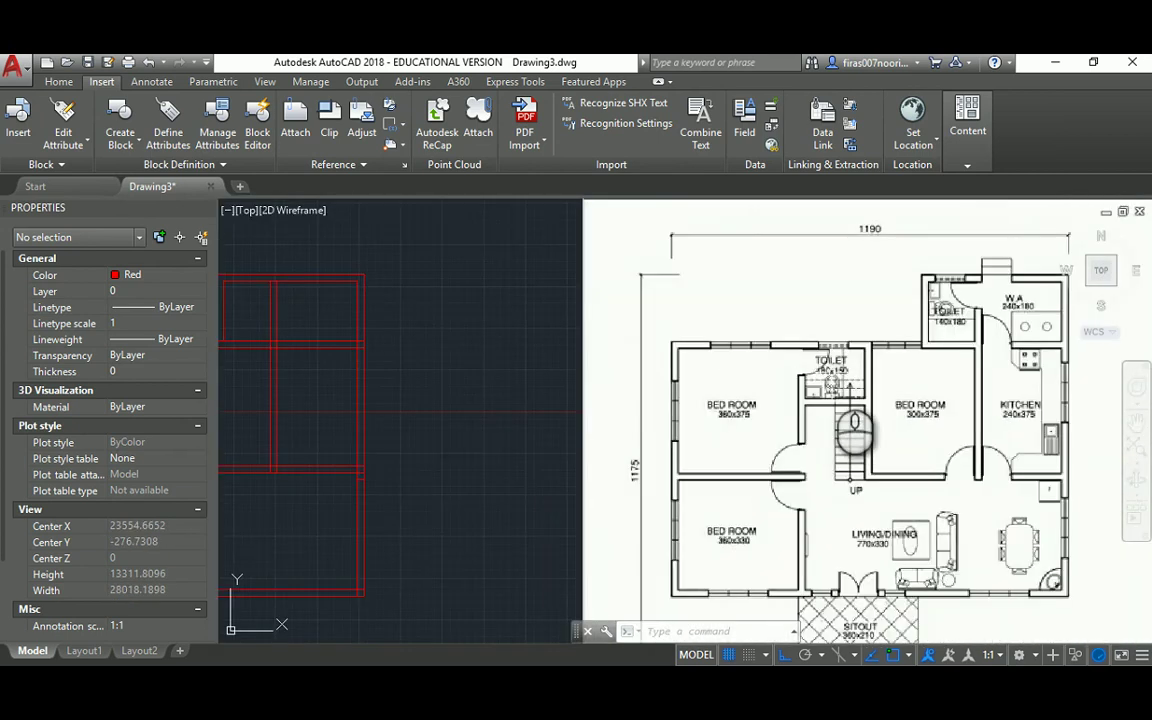
middle_drag(522, 334, 566, 314)
scroll(560, 327, down, 2)
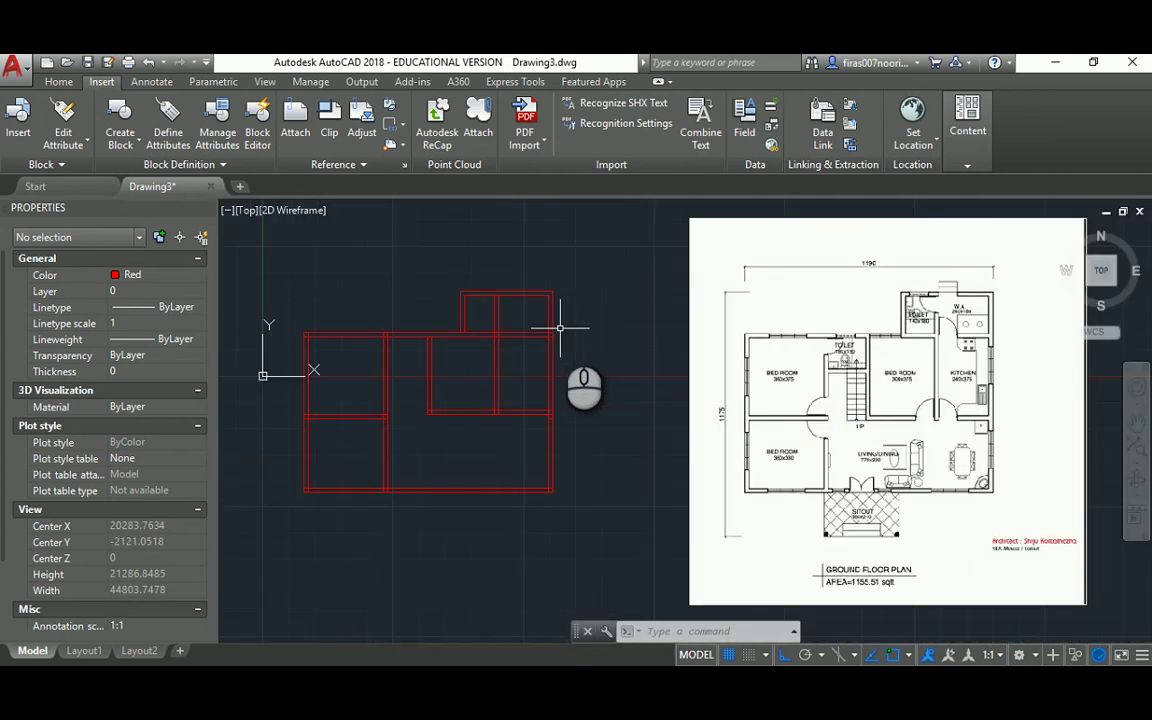